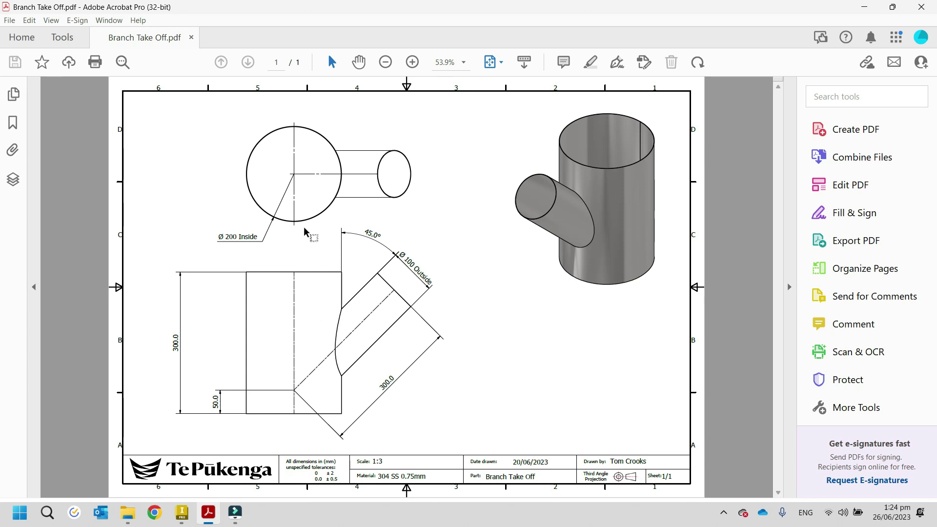
Switch to Inventor and create a new part from the Sheet Metal (mm).ipt template
{"action": "left_click", "coordinate": [185, 518]}
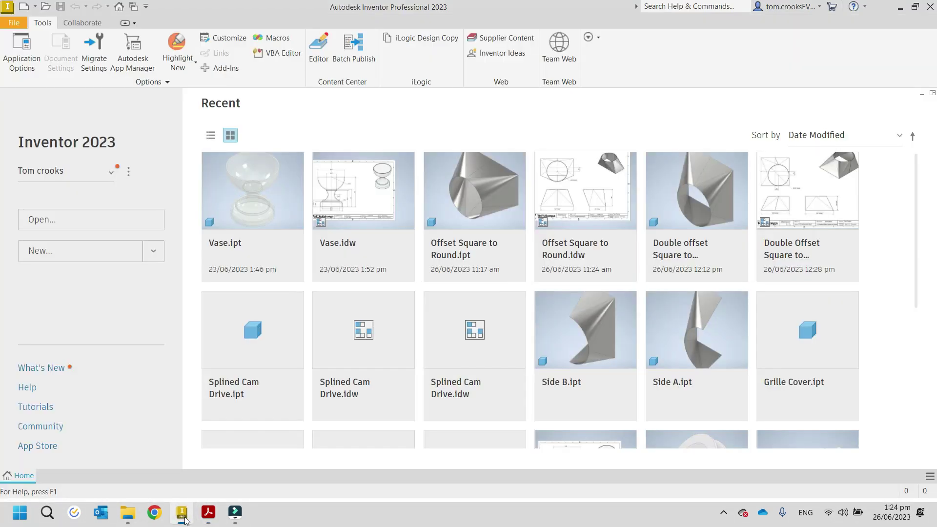
{"action": "left_click", "coordinate": [14, 23]}
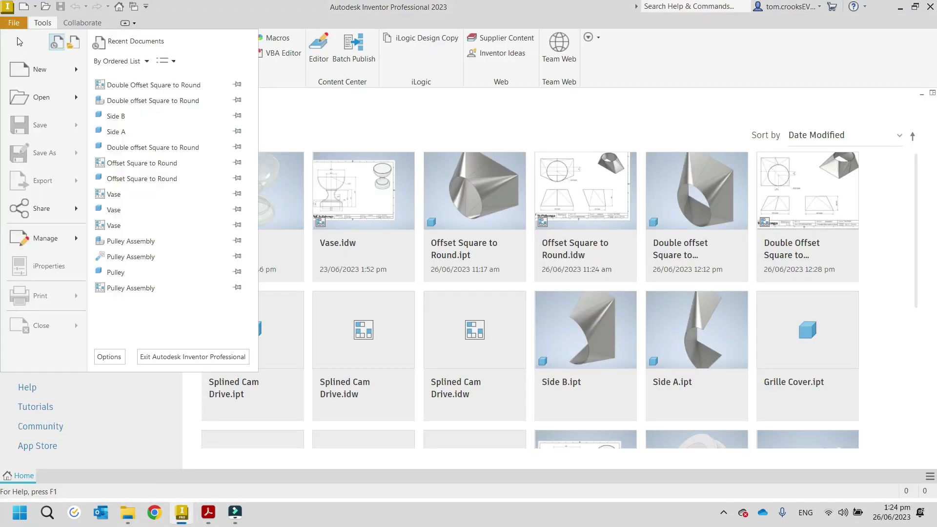
{"action": "left_click", "coordinate": [22, 68]}
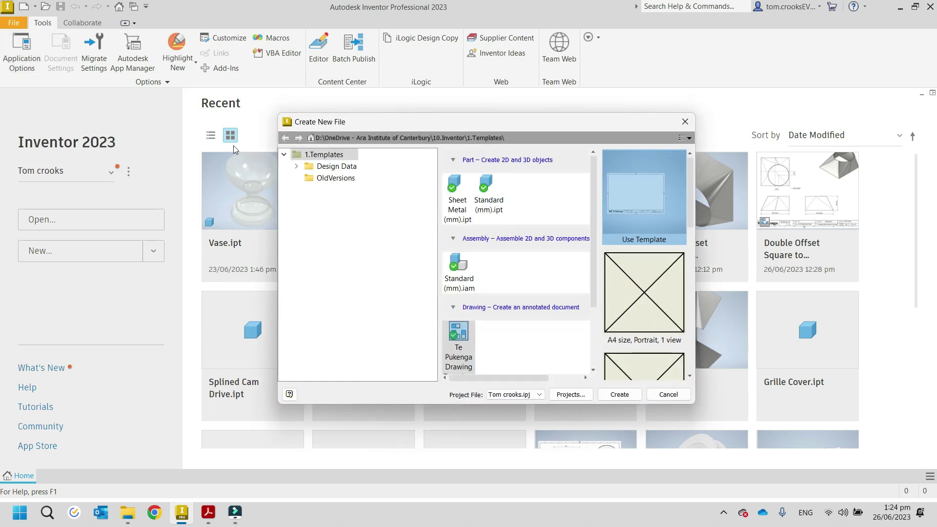
{"action": "double_click", "coordinate": [458, 185]}
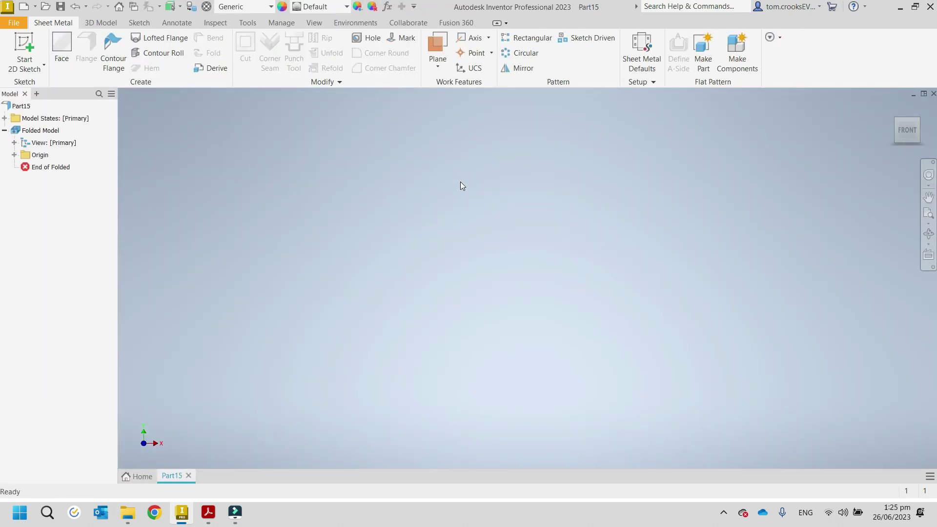
Start a 2D sketch on the XY plane and draw a 300 mm vertical construction line up from the origin
{"action": "left_click", "coordinate": [23, 58]}
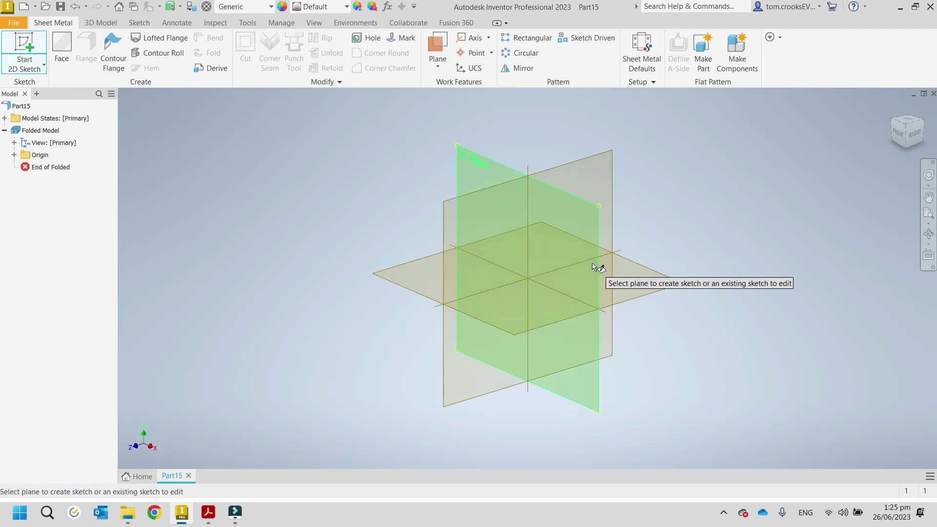
{"action": "left_click", "coordinate": [593, 267]}
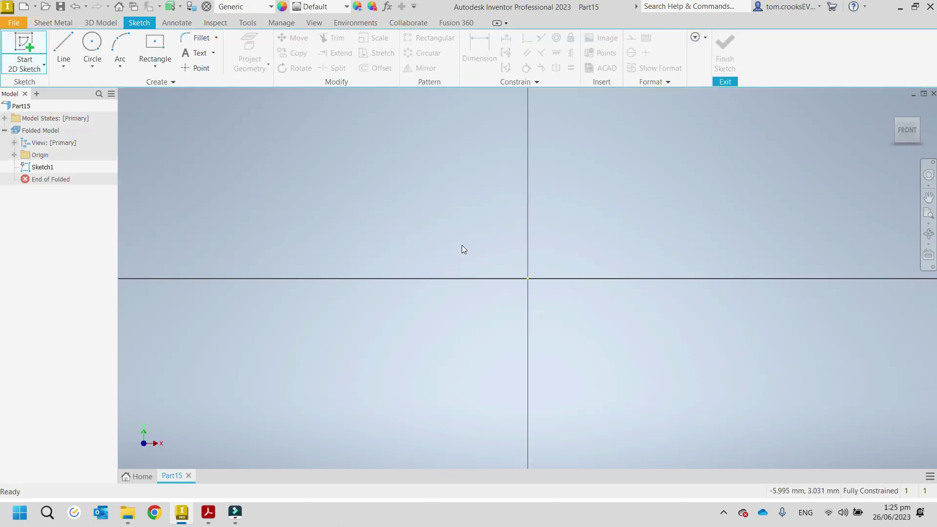
{"action": "left_click", "coordinate": [64, 54]}
{"action": "left_click", "coordinate": [631, 37]}
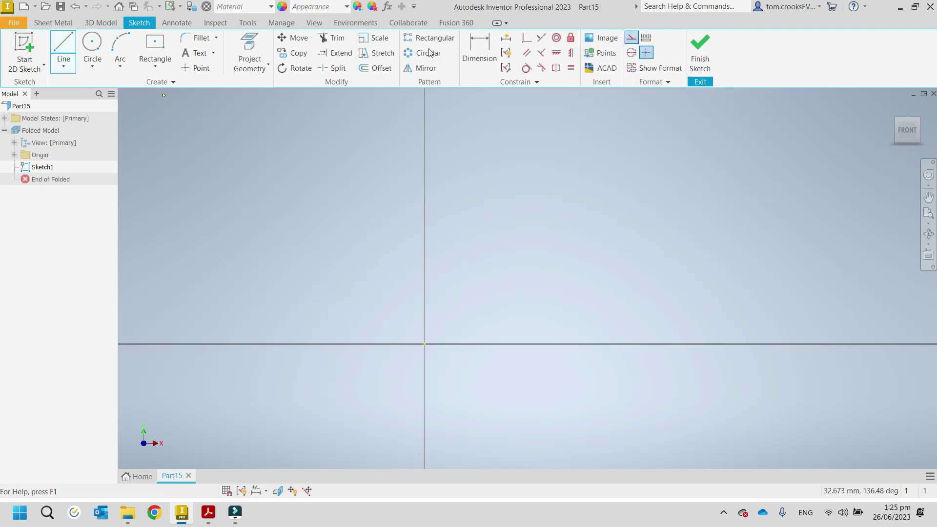
{"action": "left_click", "coordinate": [424, 343]}
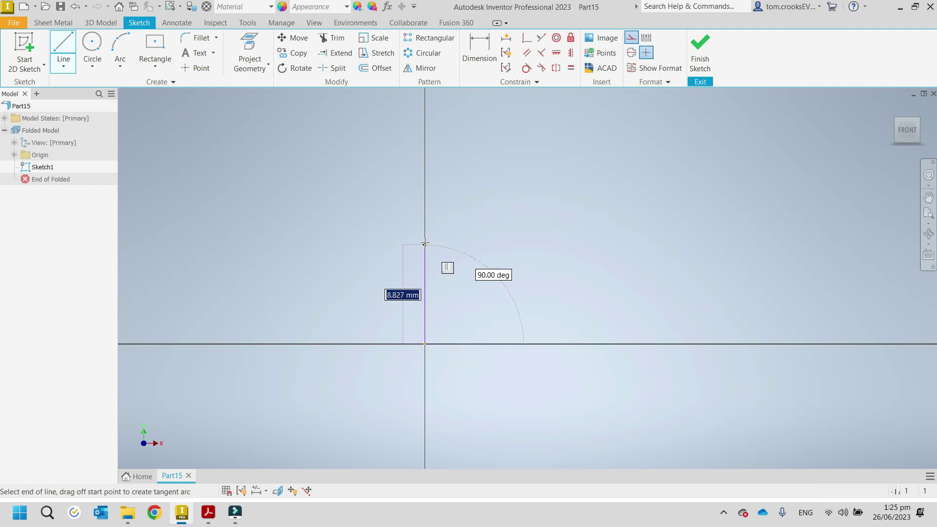
{"action": "type", "text": "300"}
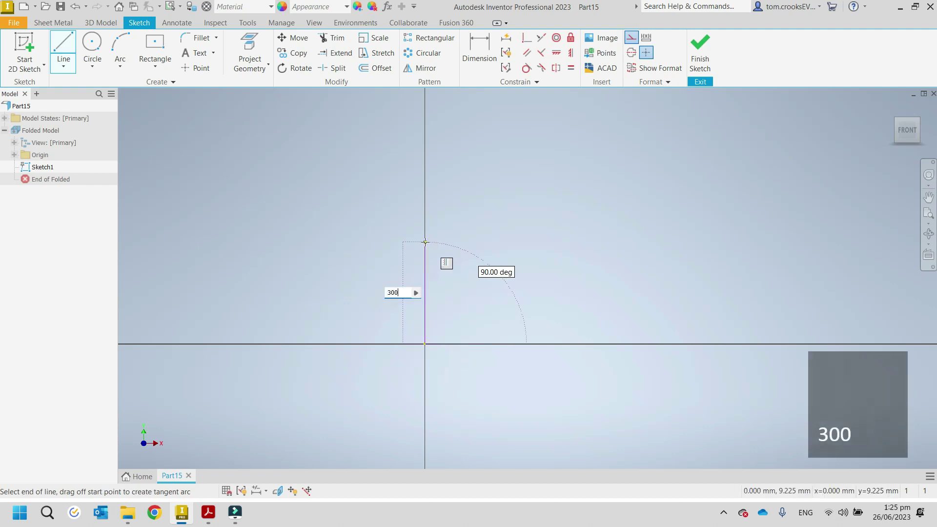
{"action": "key", "text": "Return"}
{"action": "middle_click_drag", "start_coordinate": [424, 240], "coordinate": [358, 324]}
{"action": "key", "text": "Escape"}
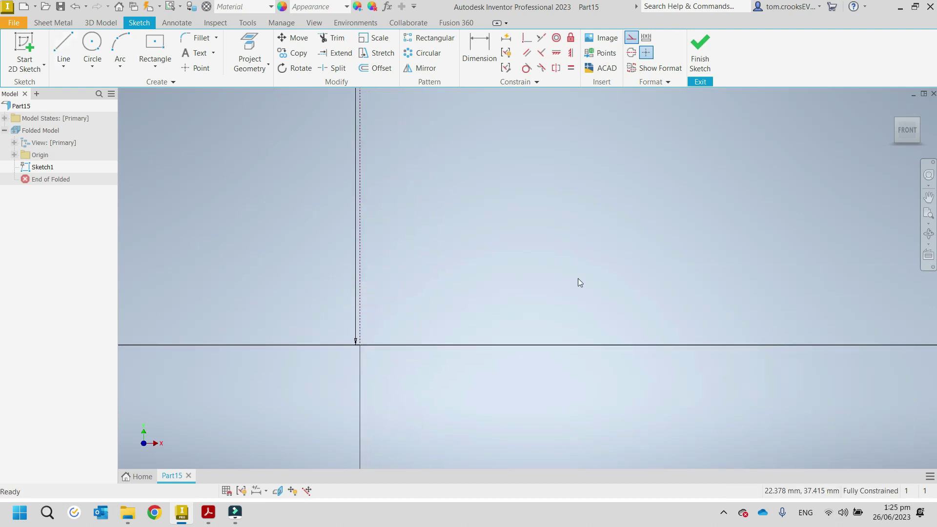
Draw an inclined construction line about 370 mm long, rising to the right from a point near the vertical line's lower end
{"action": "middle_click_drag", "start_coordinate": [396, 262], "coordinate": [406, 330]}
{"action": "mouse_move", "coordinate": [464, 356]}
{"action": "middle_mouse_down"}
{"action": "mouse_move", "coordinate": [530, 328]}
{"action": "mouse_move", "coordinate": [504, 303]}
{"action": "mouse_move", "coordinate": [452, 382]}
{"action": "mouse_move", "coordinate": [446, 374]}
{"action": "middle_mouse_up"}
{"action": "left_click", "coordinate": [63, 49]}
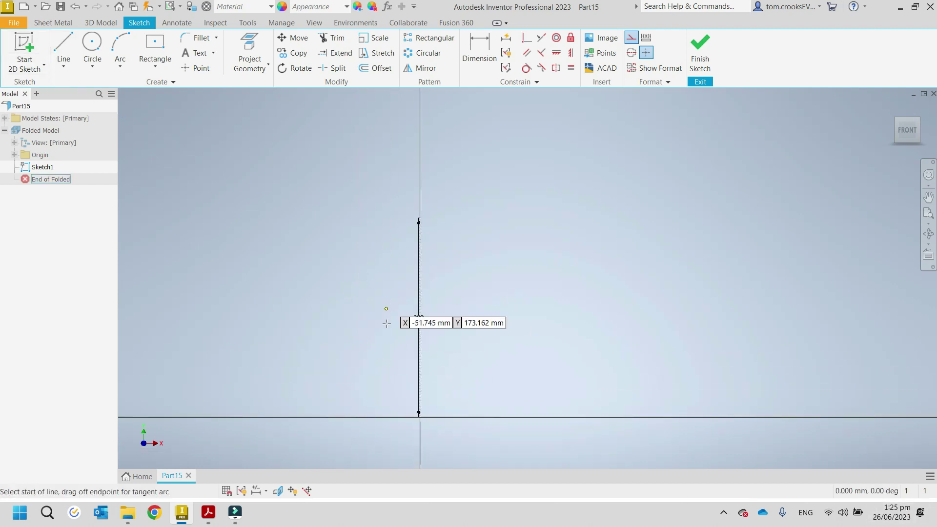
{"action": "left_click", "coordinate": [418, 382]}
{"action": "left_click", "coordinate": [608, 226]}
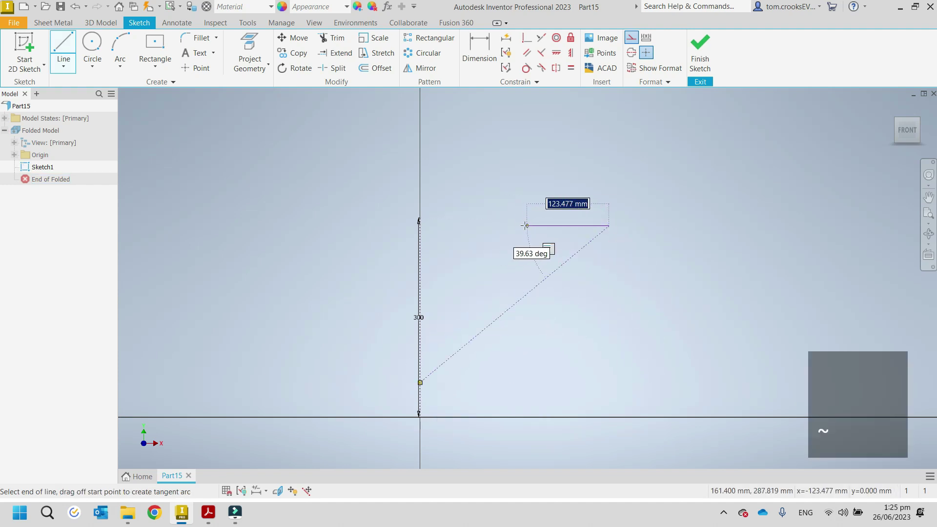
{"action": "key", "text": "Escape"}
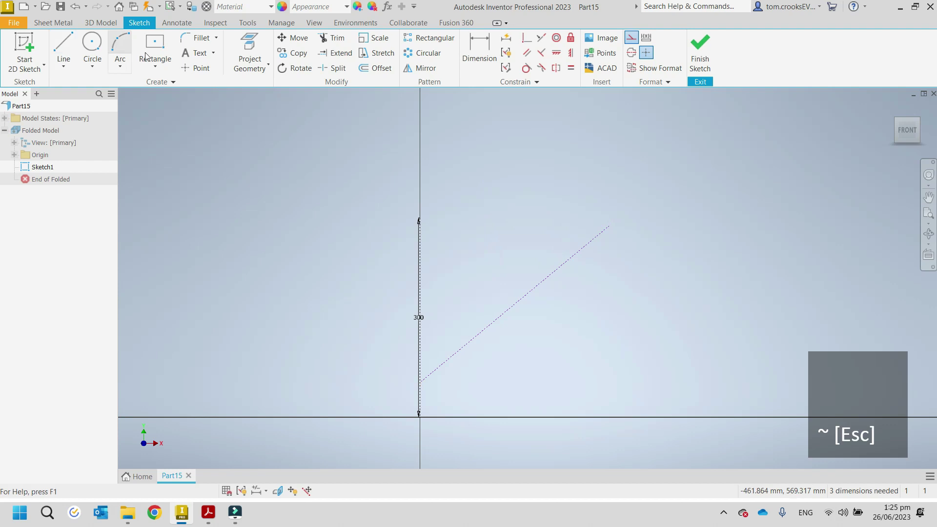
Dimension the angle between the vertical and inclined construction lines and set it to 45 degrees
{"action": "left_click", "coordinate": [479, 48]}
{"action": "left_click", "coordinate": [512, 302]}
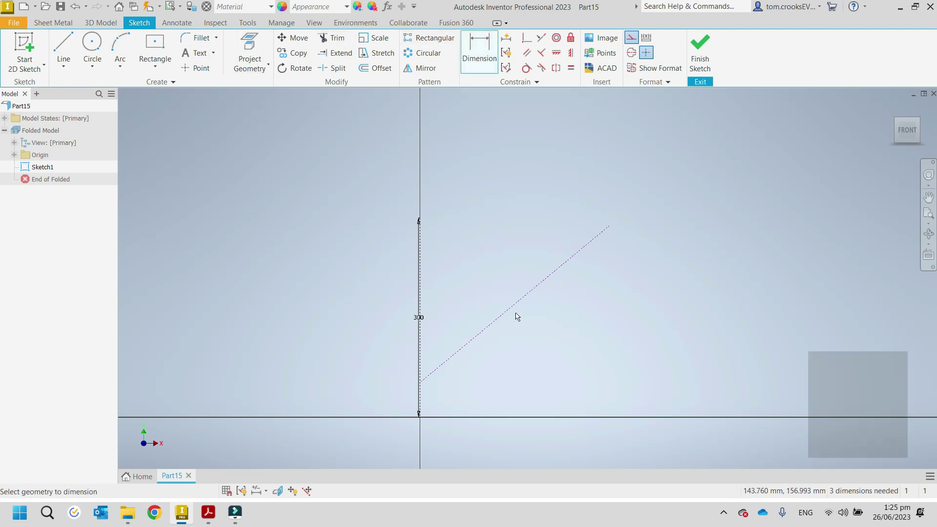
{"action": "left_click", "coordinate": [417, 289]}
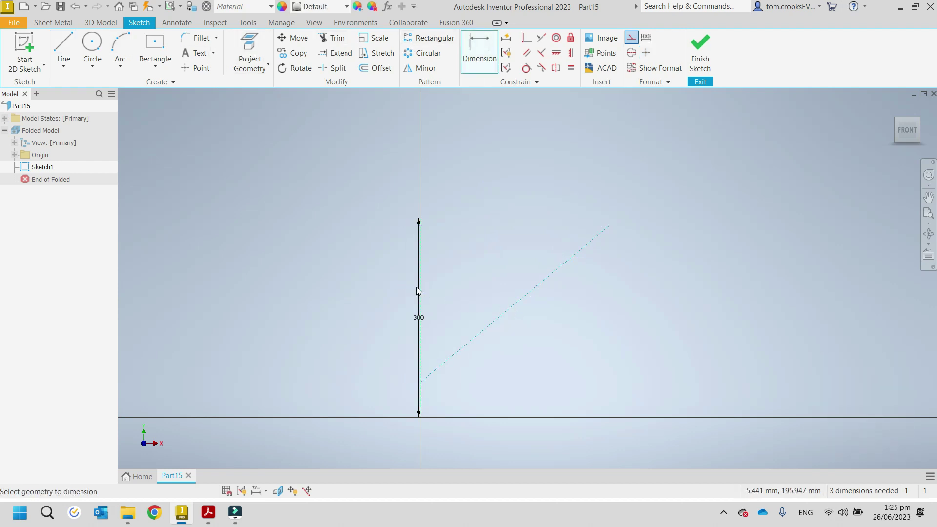
{"action": "left_click", "coordinate": [486, 251]}
{"action": "type", "text": "45"}
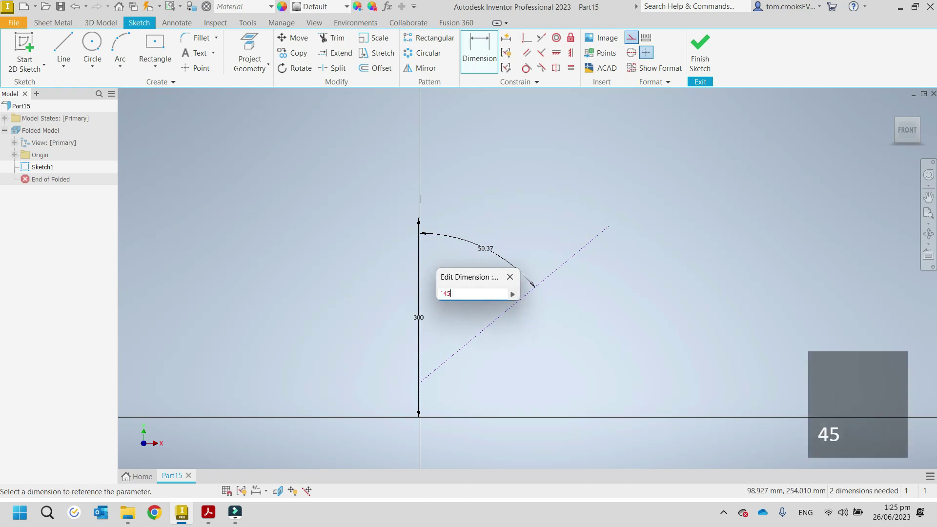
{"action": "key", "text": "BackSpace"}
{"action": "key", "text": "BackSpace"}
{"action": "key", "text": "BackSpace"}
{"action": "key", "text": "BackSpace"}
{"action": "type", "text": "4"}
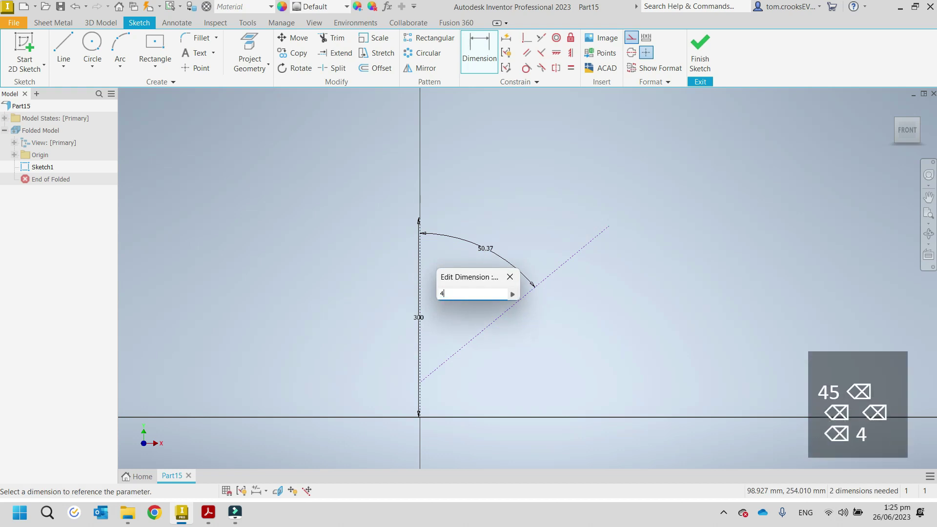
{"action": "type", "text": "5"}
{"action": "key", "text": "Return"}
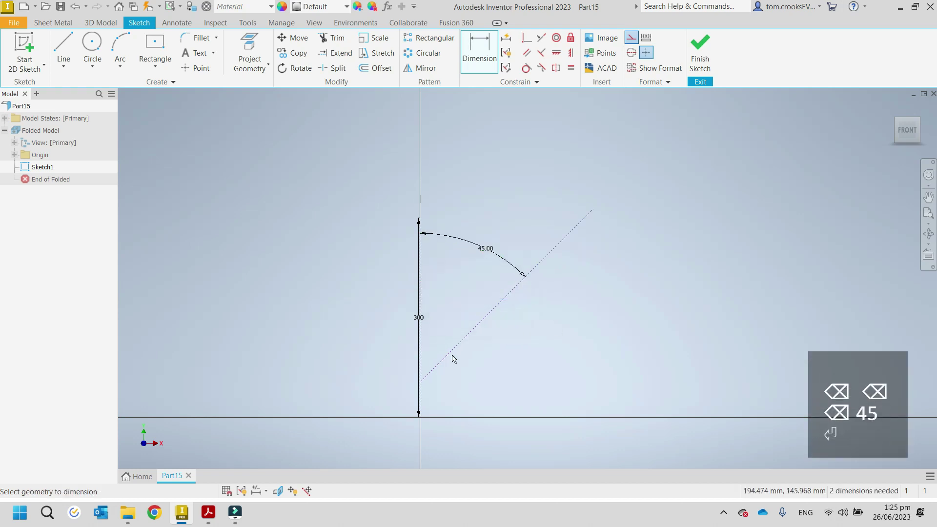
Check the Branch Take Off PDF drawing in Acrobat, return to Inventor and dimension the inclined line's length at 300 mm
{"action": "left_click", "coordinate": [208, 513]}
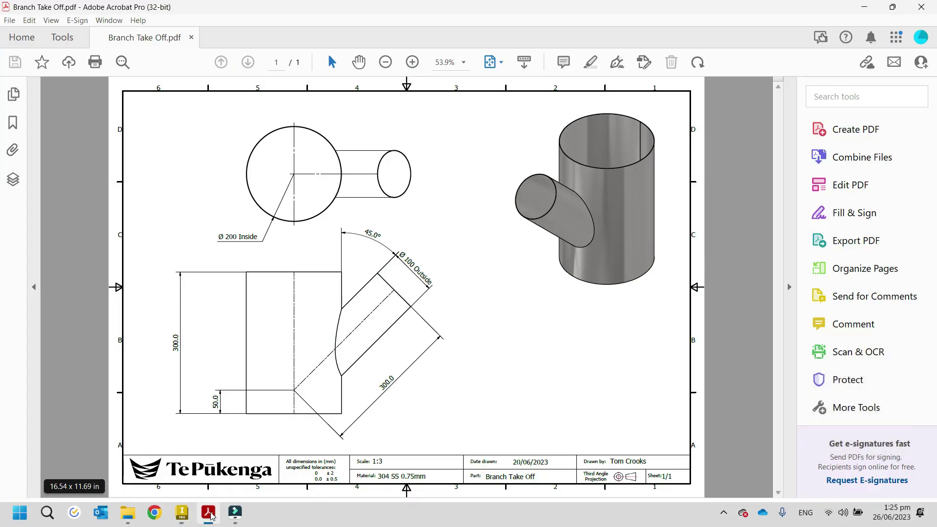
{"action": "left_click", "coordinate": [181, 512]}
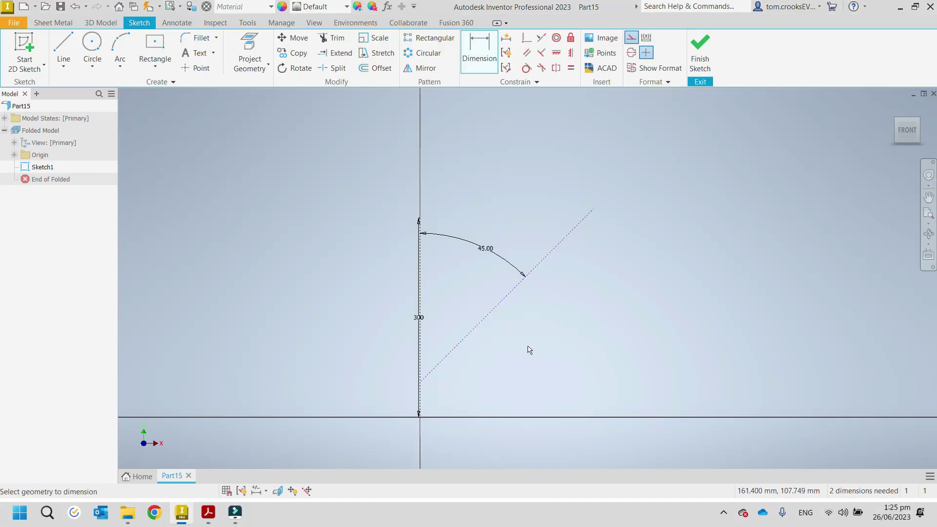
{"action": "left_click", "coordinate": [498, 321]}
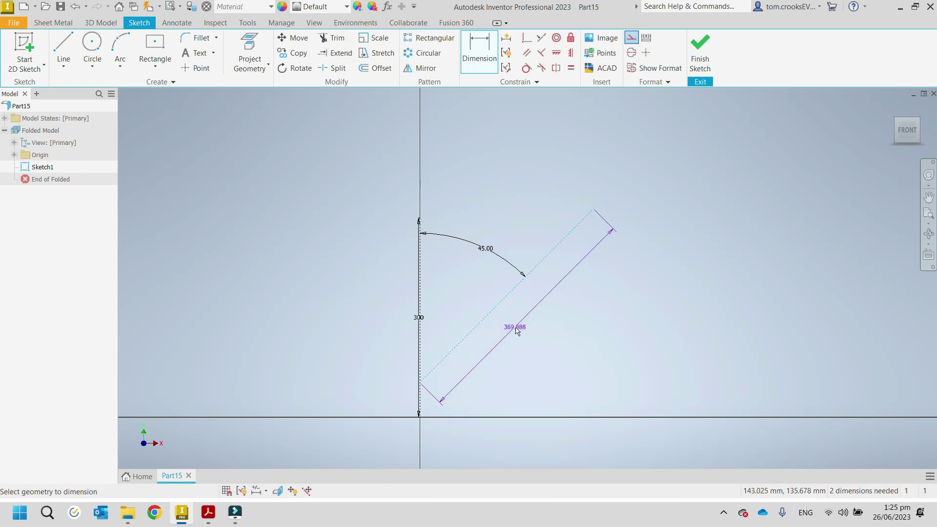
{"action": "left_click", "coordinate": [517, 330]}
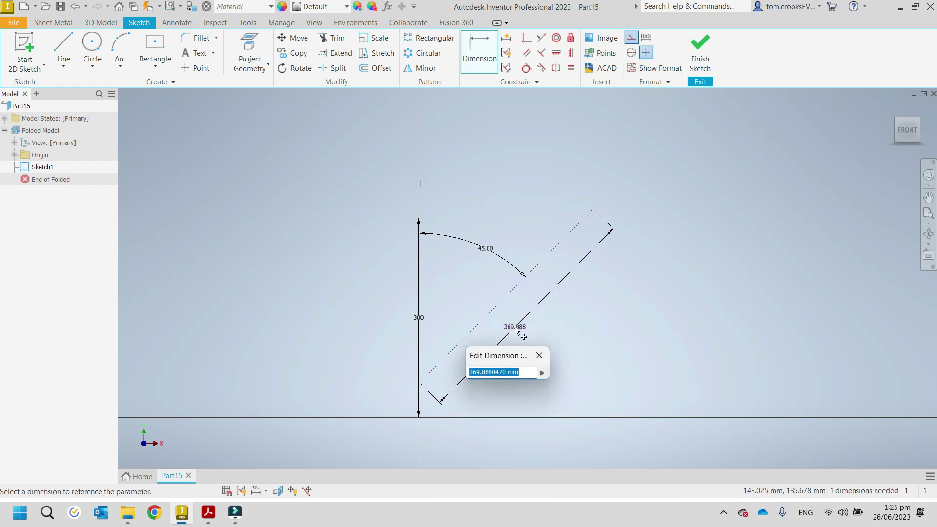
{"action": "type", "text": "30"}
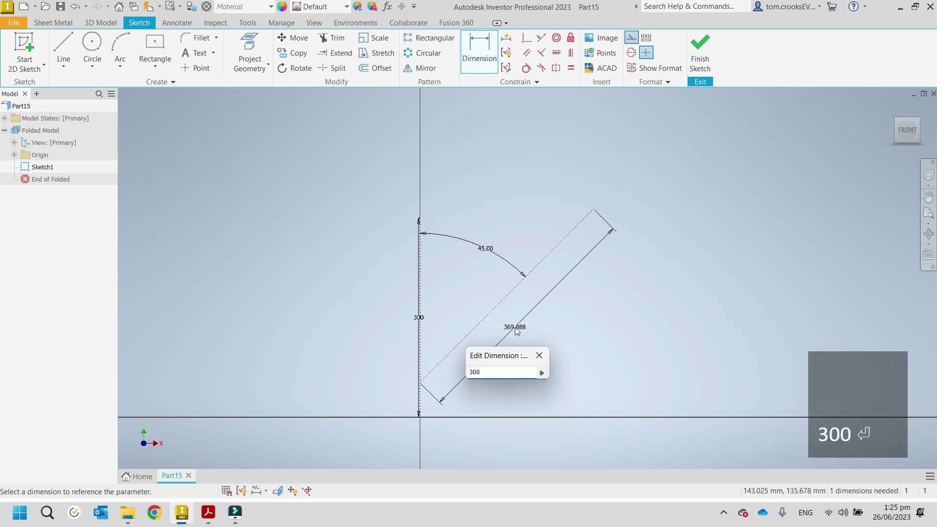
{"action": "type", "text": "0"}
{"action": "key", "text": "Return"}
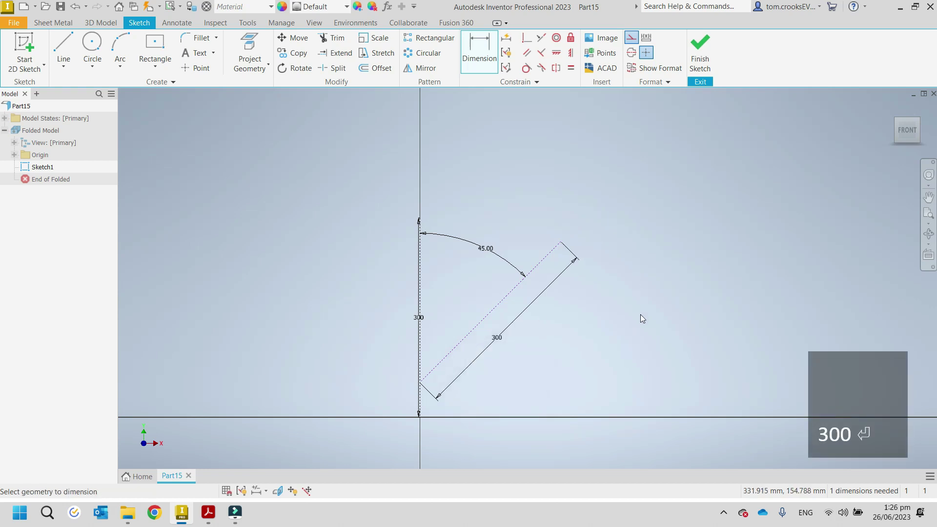
{"action": "key", "text": "Escape"}
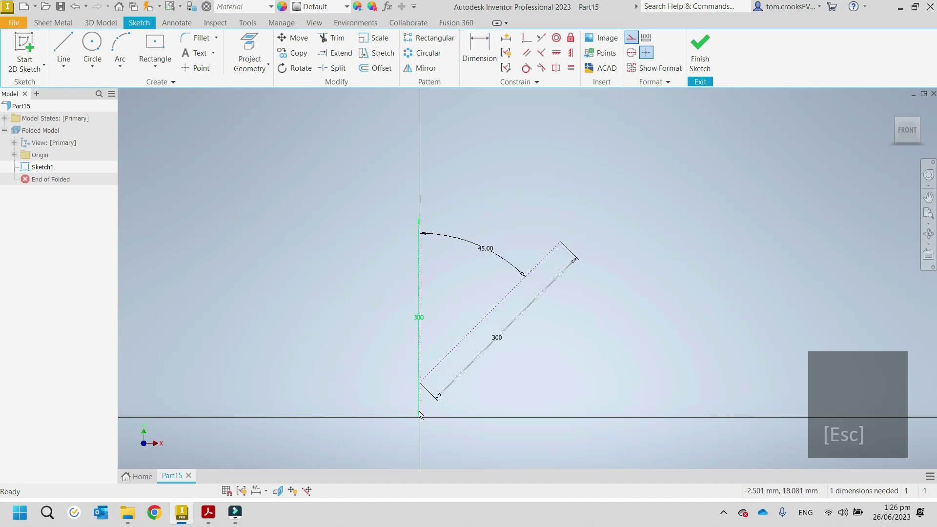
Dimension the inclined line's start point 50 mm above the vertical line's lower end and finish the sketch
{"action": "left_click", "coordinate": [479, 48]}
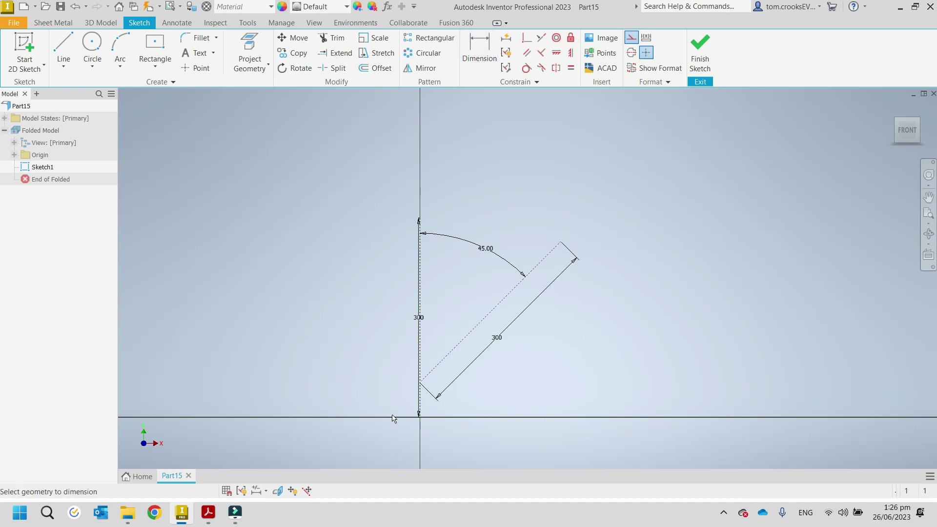
{"action": "left_click", "coordinate": [418, 414]}
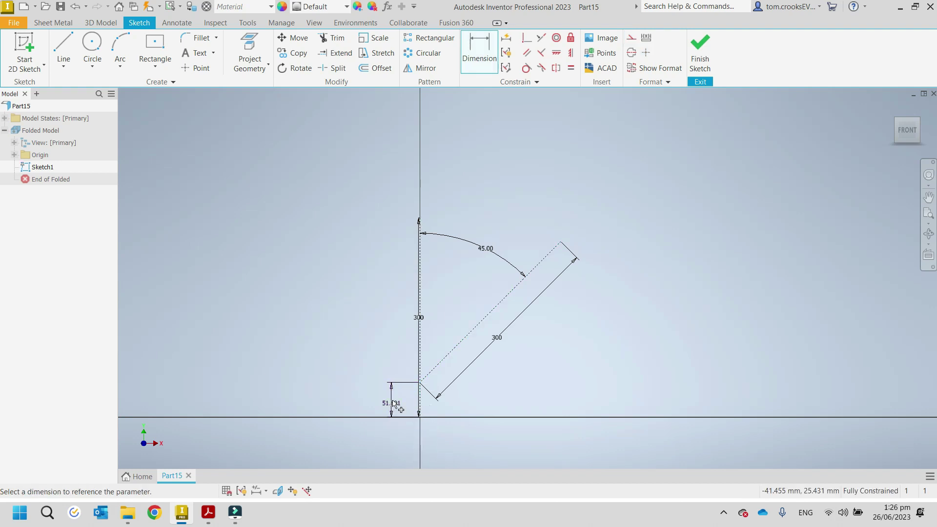
{"action": "left_click", "coordinate": [395, 403]}
{"action": "type", "text": "50"}
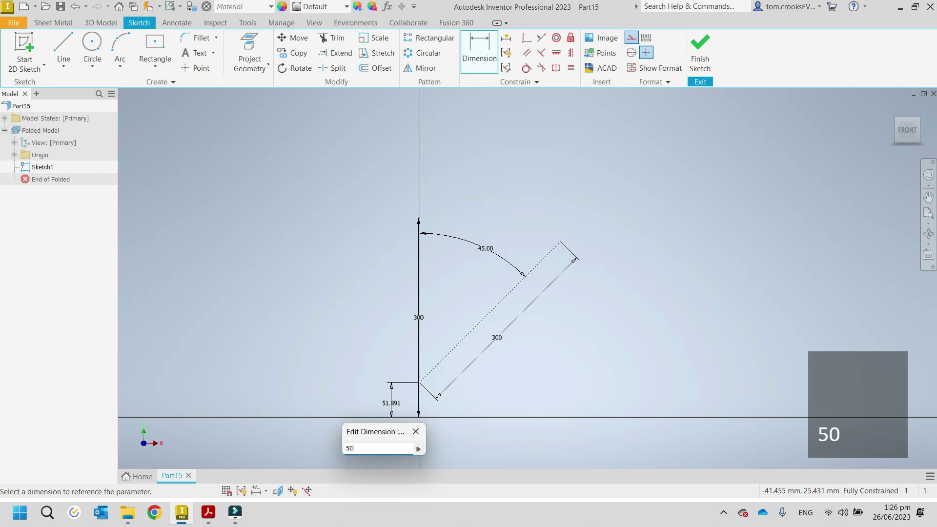
{"action": "key", "text": "Return"}
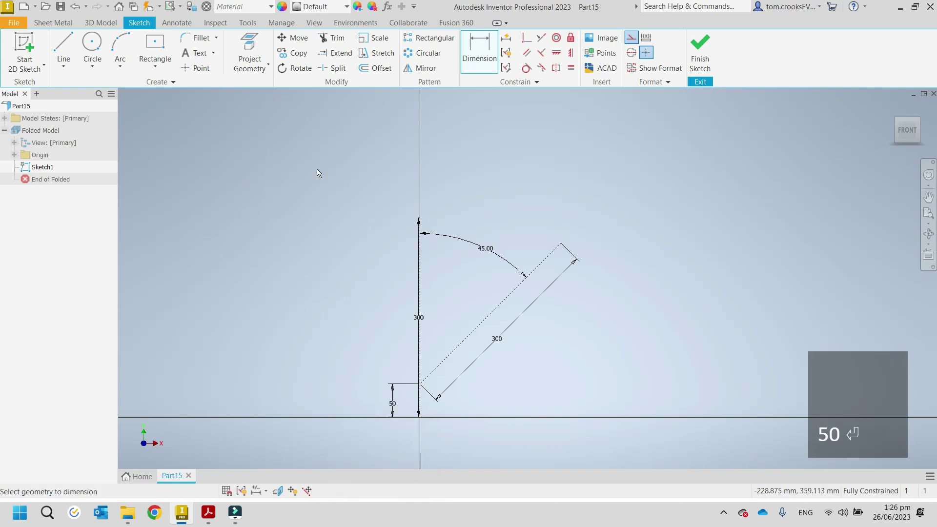
{"action": "left_click", "coordinate": [700, 73]}
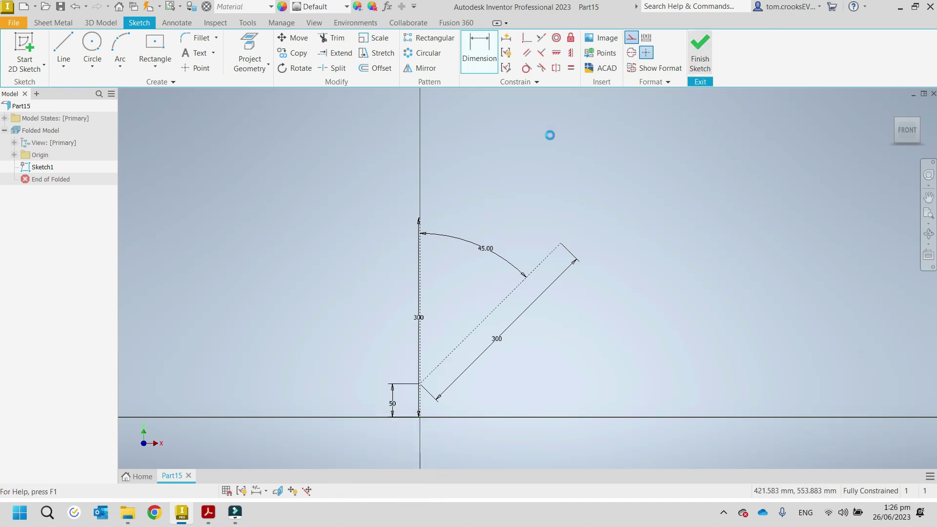
Place work points on both ends of the vertical line and on the inclined line's outer end
{"action": "scroll", "coordinate": [429, 280], "scroll_direction": "up", "scroll_amount": 3}
{"action": "middle_click_drag", "start_coordinate": [376, 192], "coordinate": [340, 342]}
{"action": "scroll", "coordinate": [340, 342], "scroll_direction": "up", "scroll_amount": 3}
{"action": "middle_click_drag", "start_coordinate": [312, 244], "coordinate": [321, 308]}
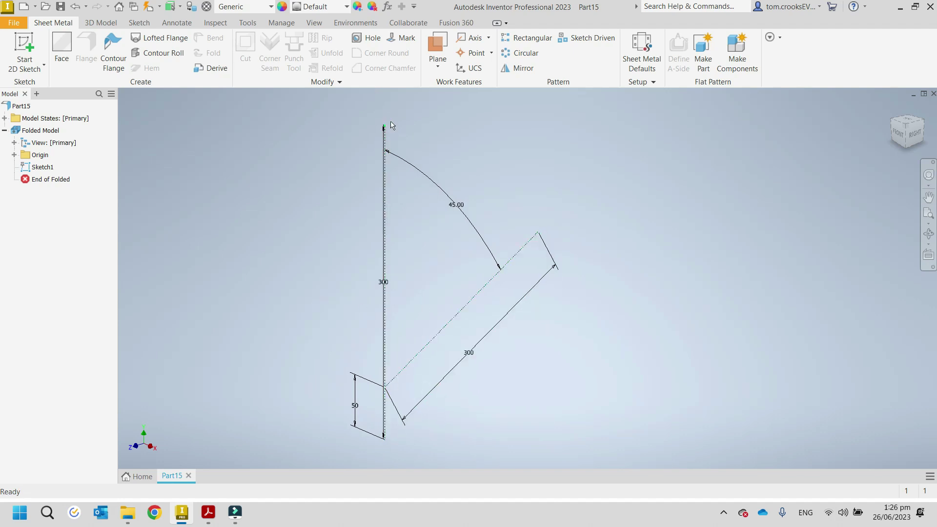
{"action": "left_click", "coordinate": [461, 51]}
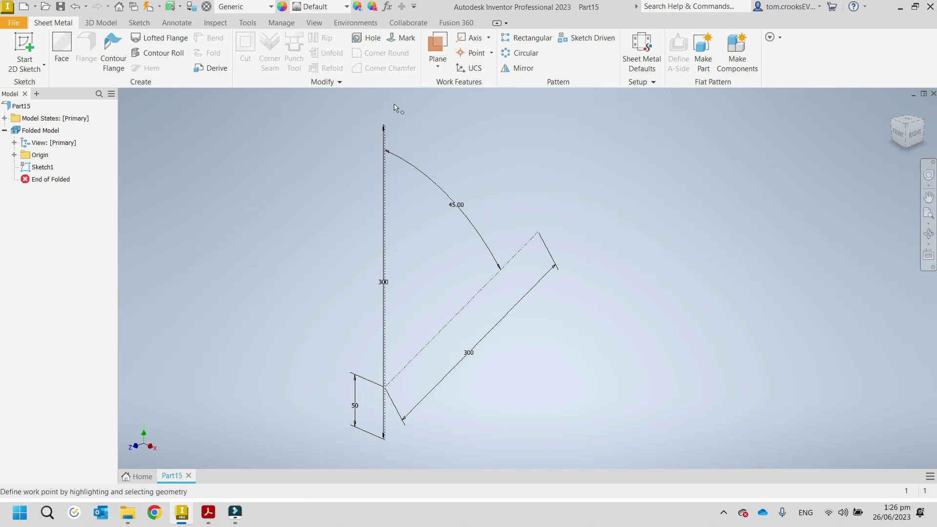
{"action": "left_click", "coordinate": [386, 128]}
{"action": "left_click", "coordinate": [469, 62]}
{"action": "left_click", "coordinate": [469, 60]}
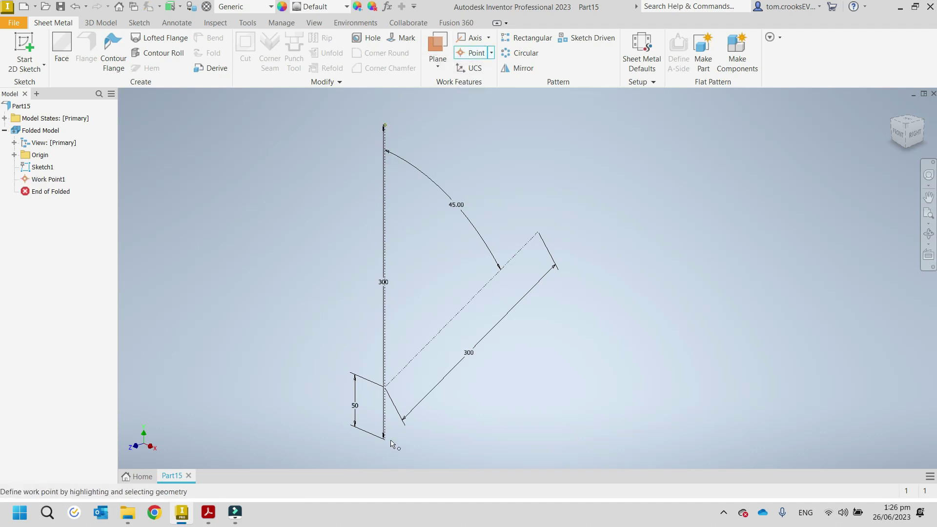
{"action": "left_click", "coordinate": [386, 439]}
{"action": "left_click", "coordinate": [465, 58]}
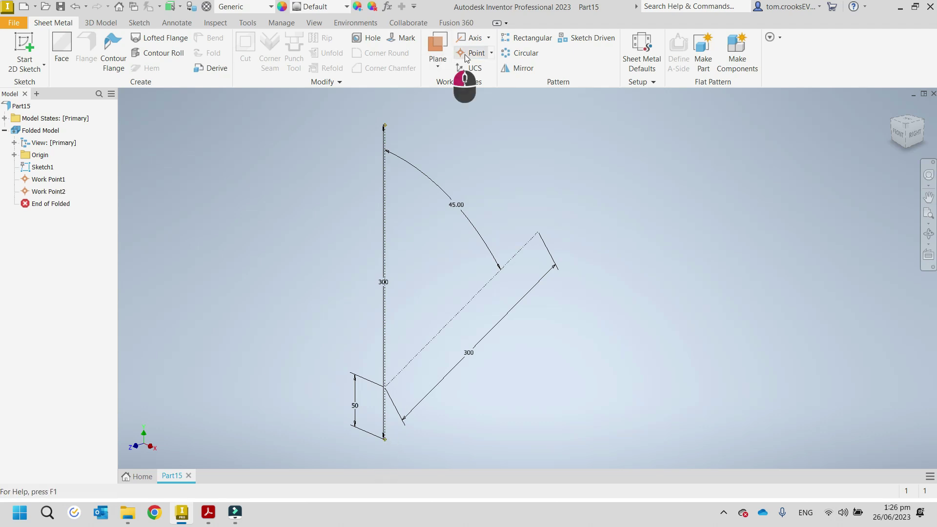
{"action": "left_click", "coordinate": [539, 234]}
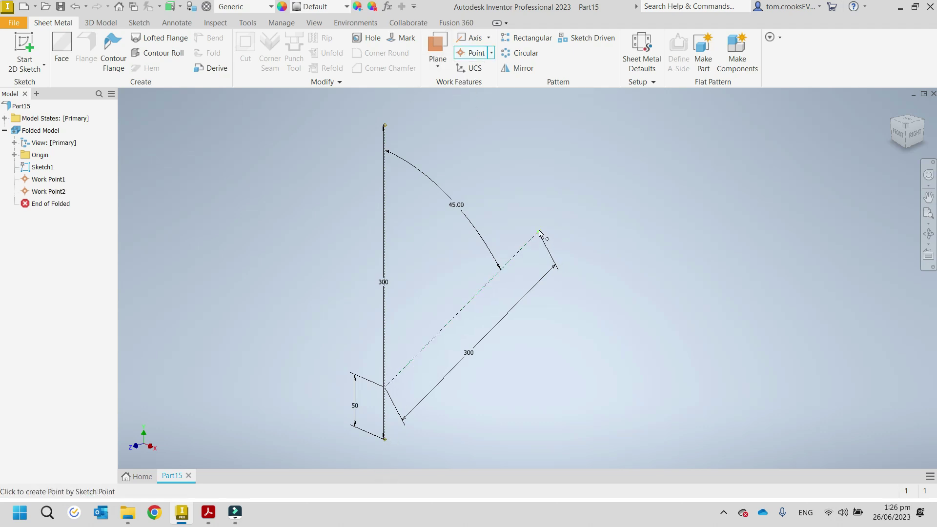
Create a work plane normal to the inclined construction line through the work point at its outer end
{"action": "left_click", "coordinate": [435, 66]}
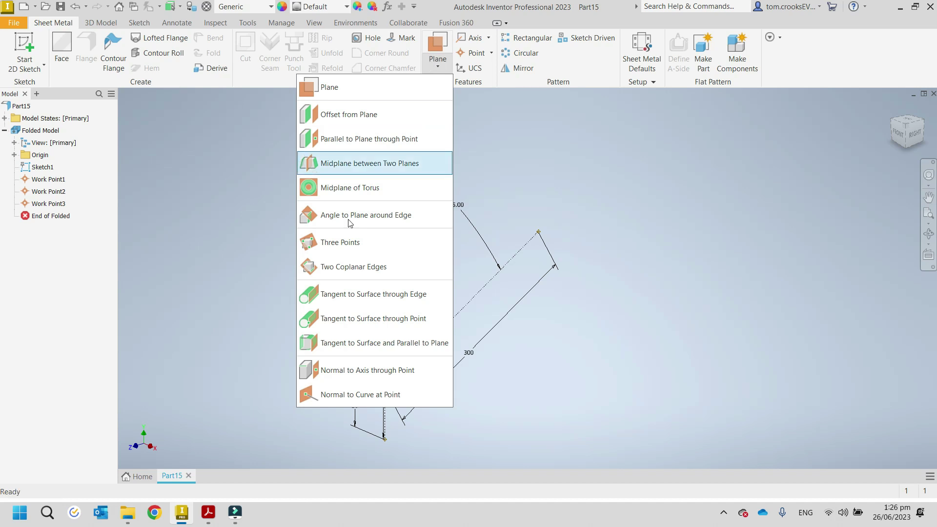
{"action": "left_click", "coordinate": [343, 376]}
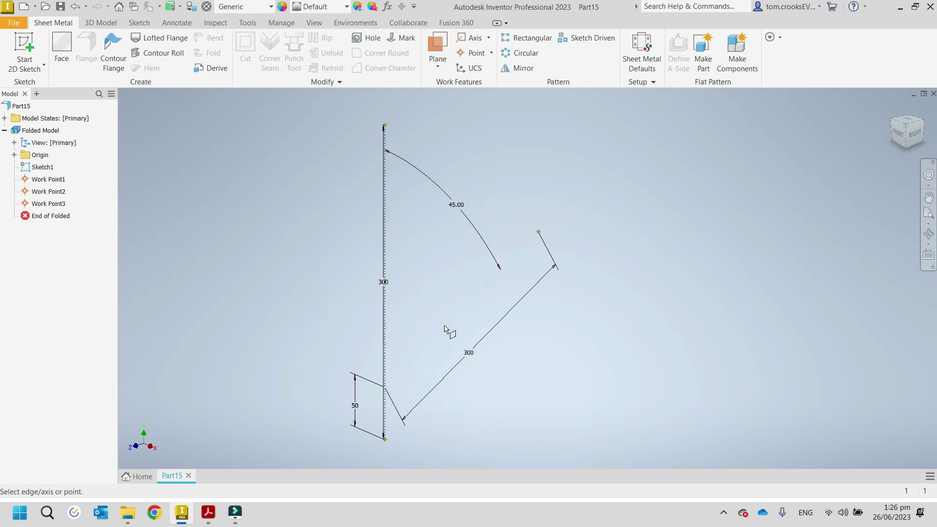
{"action": "left_click", "coordinate": [531, 247]}
{"action": "left_click", "coordinate": [538, 232]}
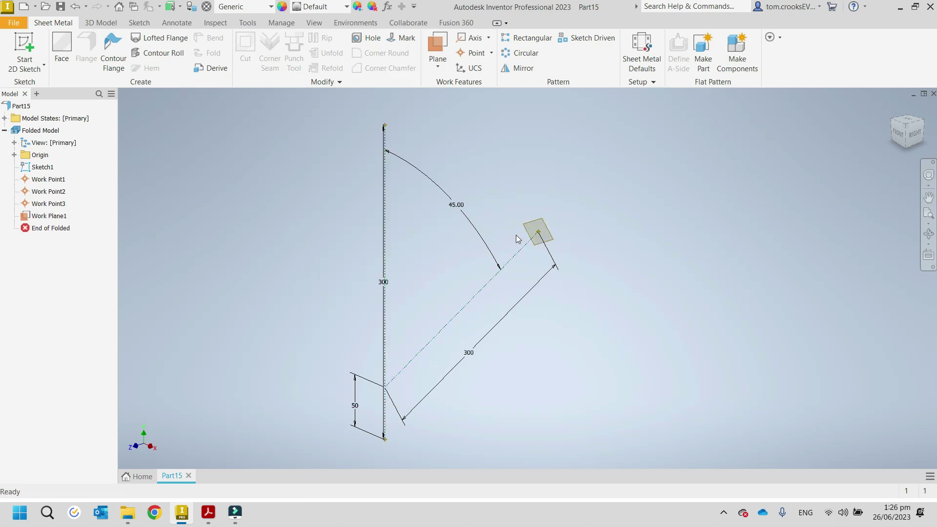
{"action": "mouse_move", "coordinate": [482, 215]}
{"action": "middle_mouse_down", "text": "shift"}
{"action": "mouse_move", "coordinate": [508, 221]}
{"action": "mouse_move", "coordinate": [571, 200]}
{"action": "mouse_move", "coordinate": [495, 229]}
{"action": "middle_mouse_up", "text": "shift"}
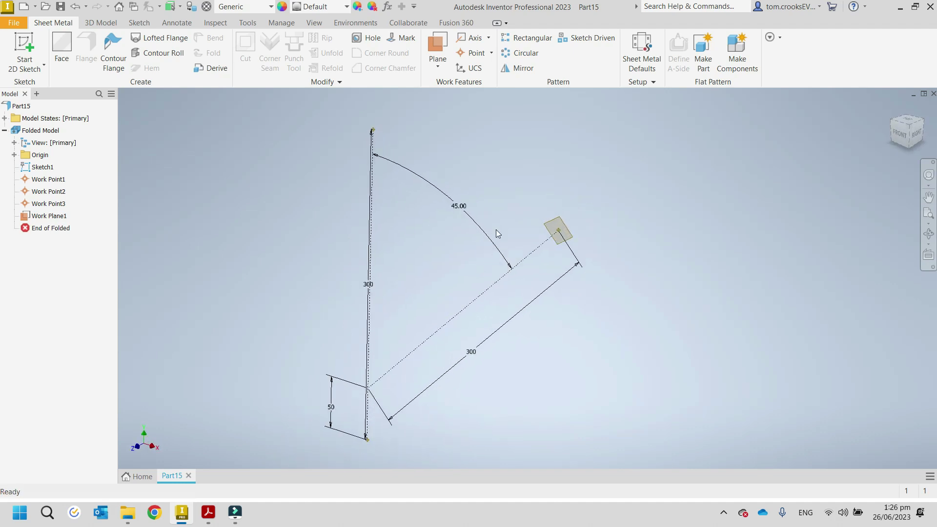
Create a work plane normal to the vertical line through the work point at its upper end
{"action": "left_click", "coordinate": [438, 67]}
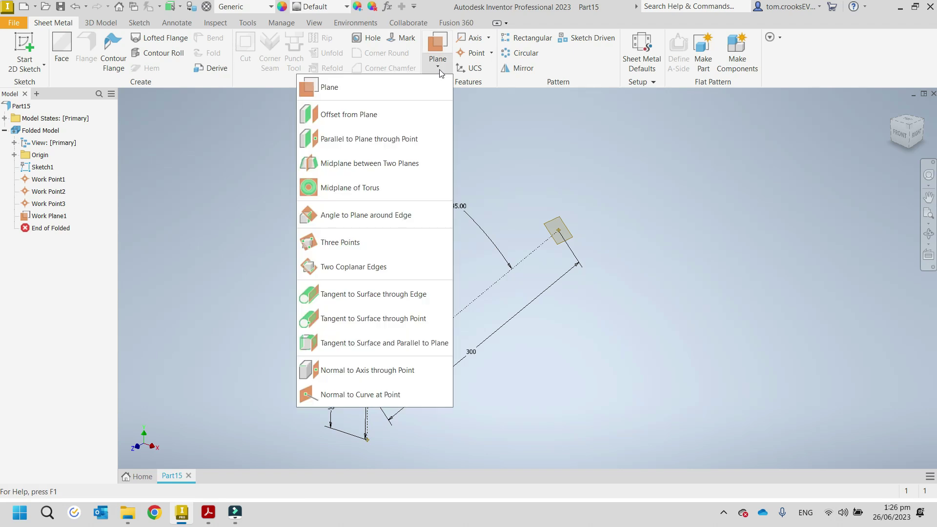
{"action": "left_click", "coordinate": [366, 370]}
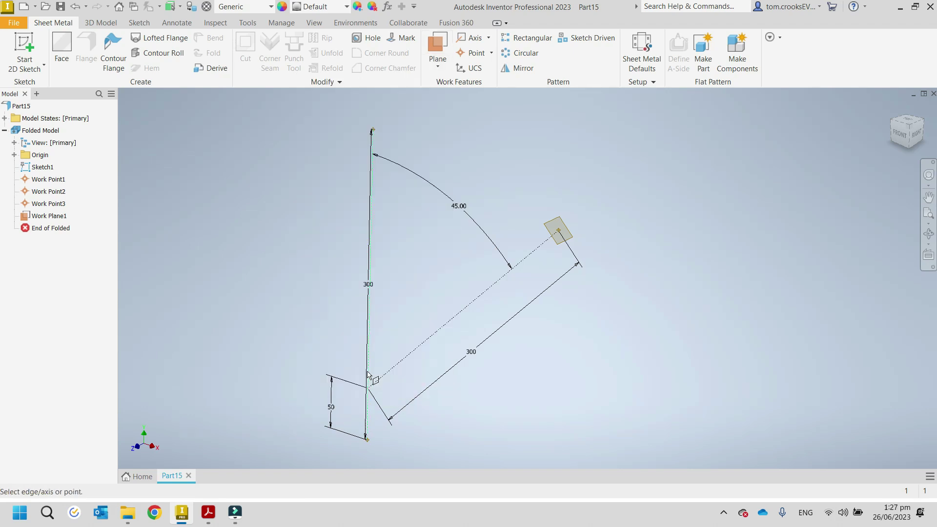
{"action": "left_click", "coordinate": [373, 153]}
{"action": "left_click", "coordinate": [372, 131]}
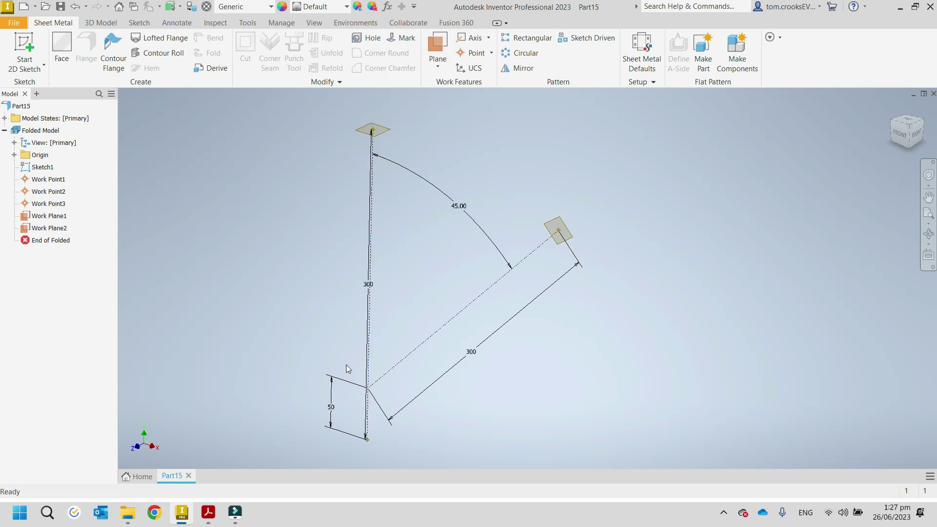
Create a work plane normal to the vertical line through the work point at its lower end
{"action": "left_click", "coordinate": [438, 66]}
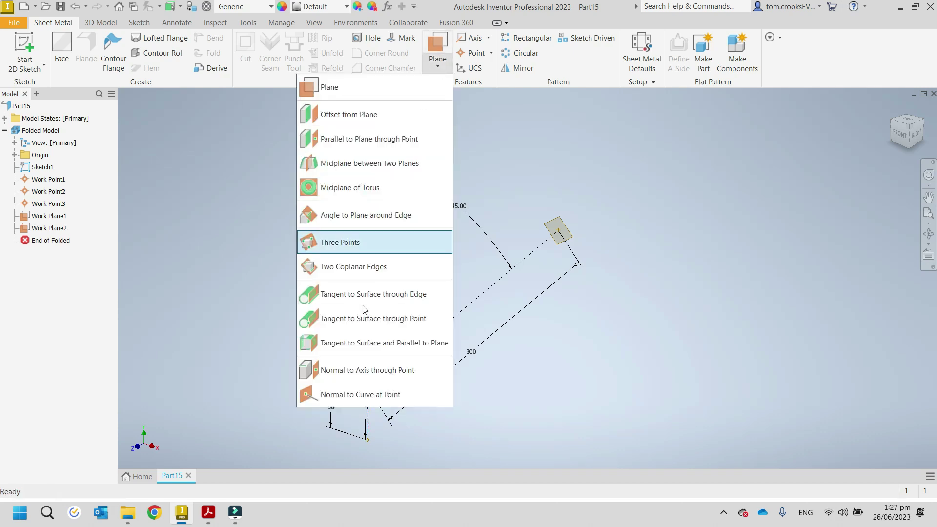
{"action": "left_click", "coordinate": [347, 371]}
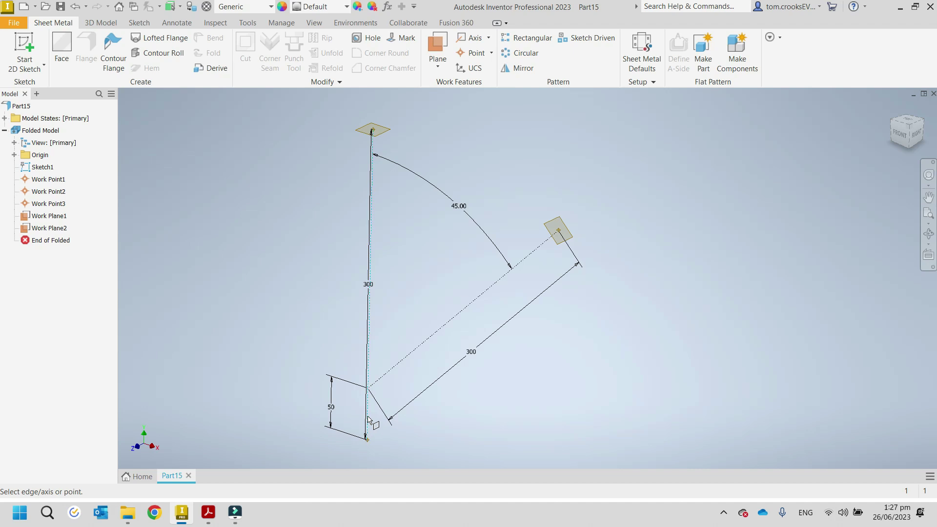
{"action": "left_click", "coordinate": [368, 444]}
{"action": "middle_click_drag", "start_coordinate": [329, 343], "coordinate": [338, 304]}
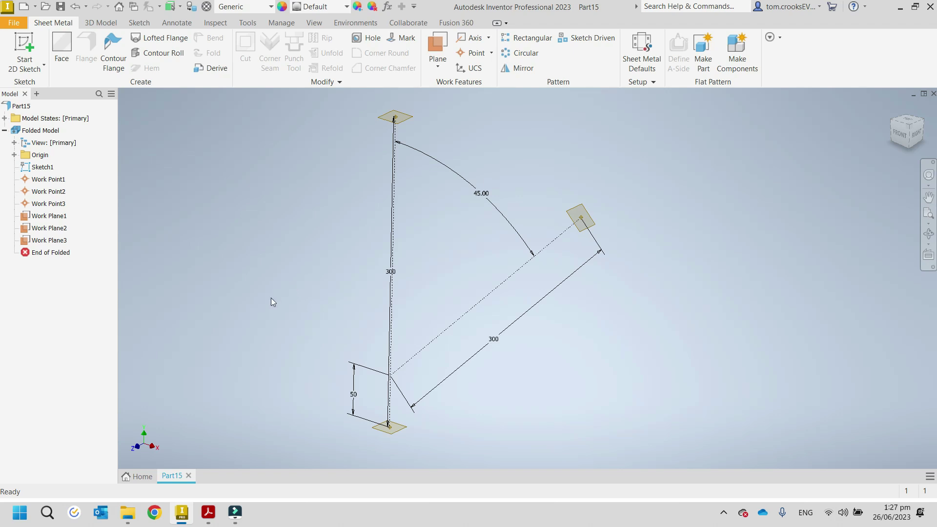
{"action": "key", "text": "Escape"}
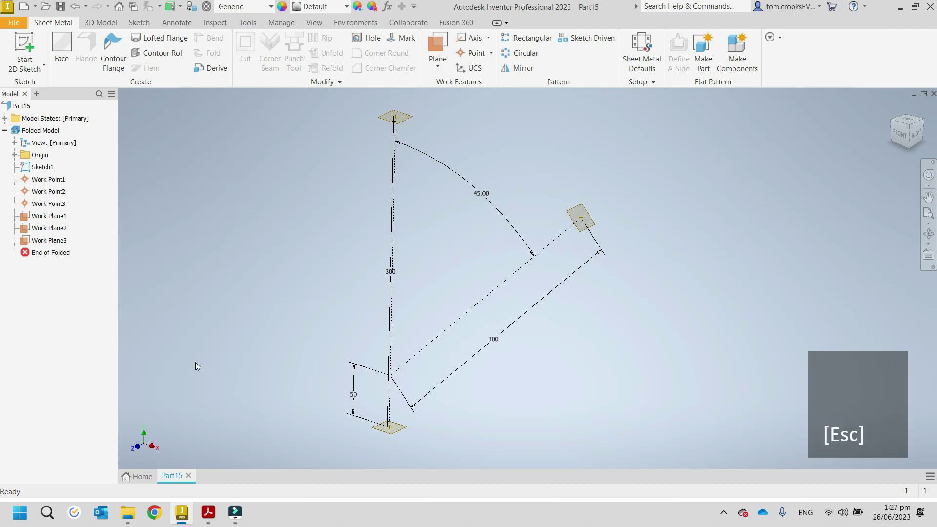
Check the main pipe diameter in the Acrobat drawing, return to Inventor and sketch a centred 200 mm circle on the vertical line's upper work plane
{"action": "left_click", "coordinate": [209, 521]}
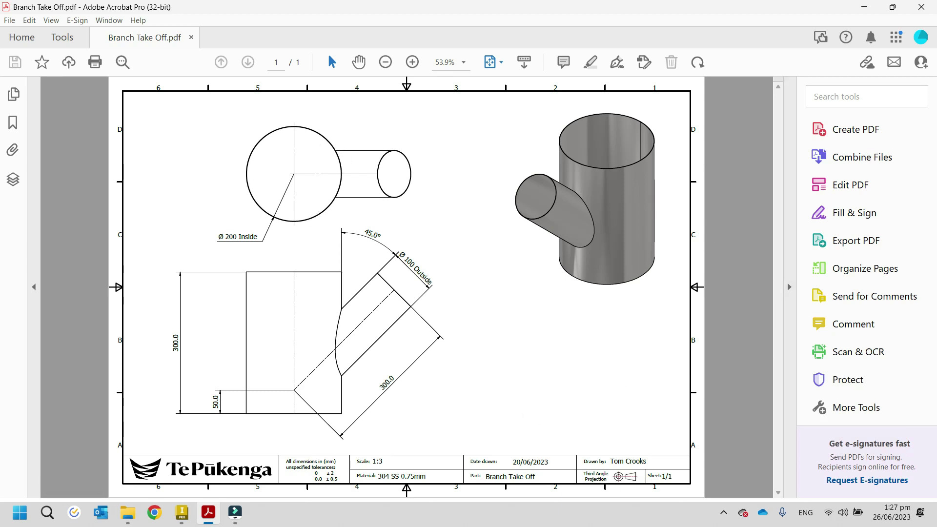
{"action": "left_click", "coordinate": [181, 512]}
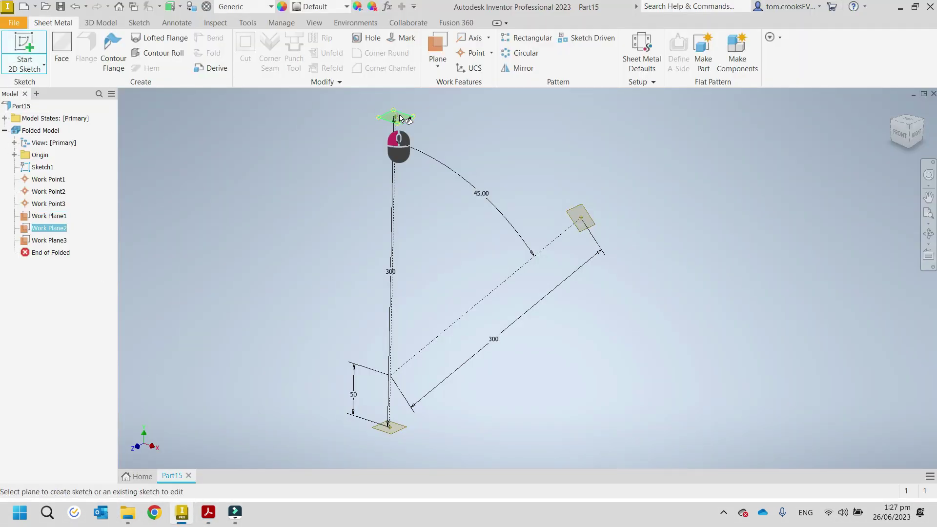
{"action": "left_click", "coordinate": [398, 146]}
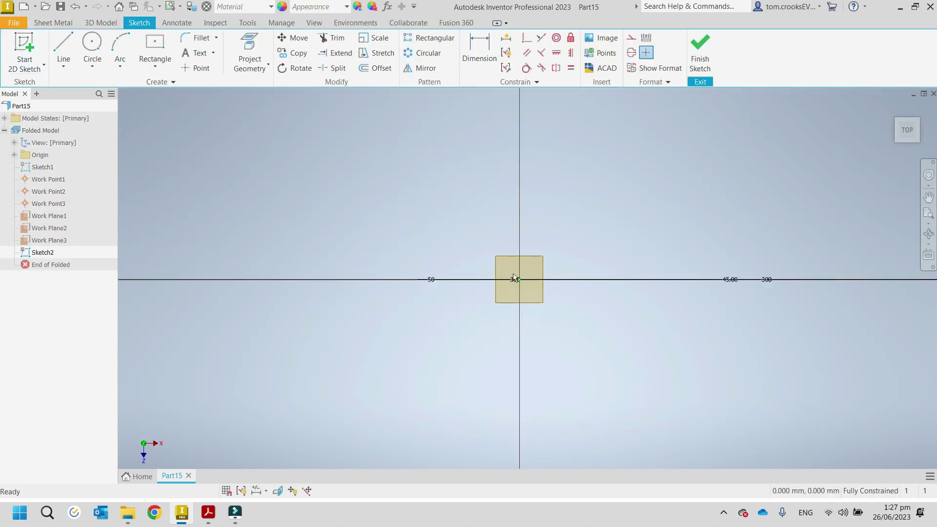
{"action": "left_click", "coordinate": [91, 46]}
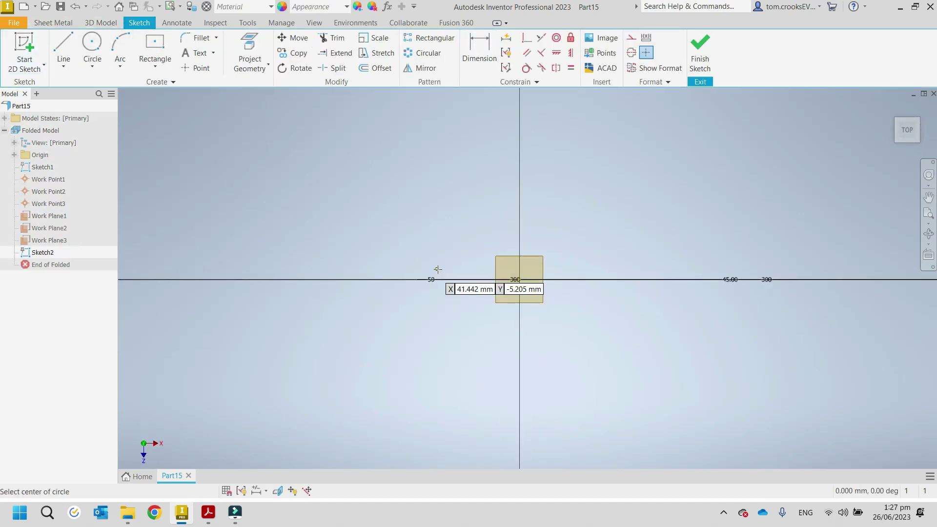
{"action": "left_click", "coordinate": [519, 279]}
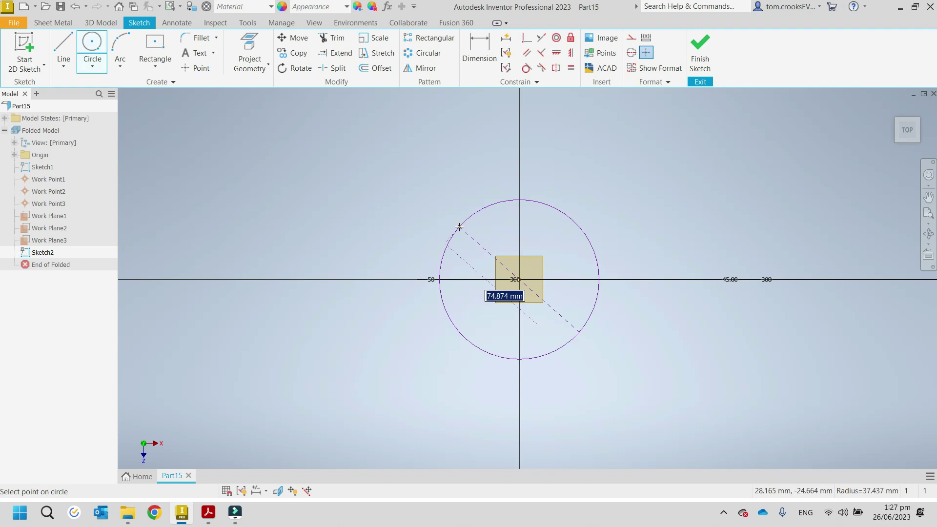
{"action": "type", "text": "200"}
{"action": "key", "text": "Return"}
{"action": "scroll", "coordinate": [456, 229], "scroll_direction": "down", "scroll_amount": 2}
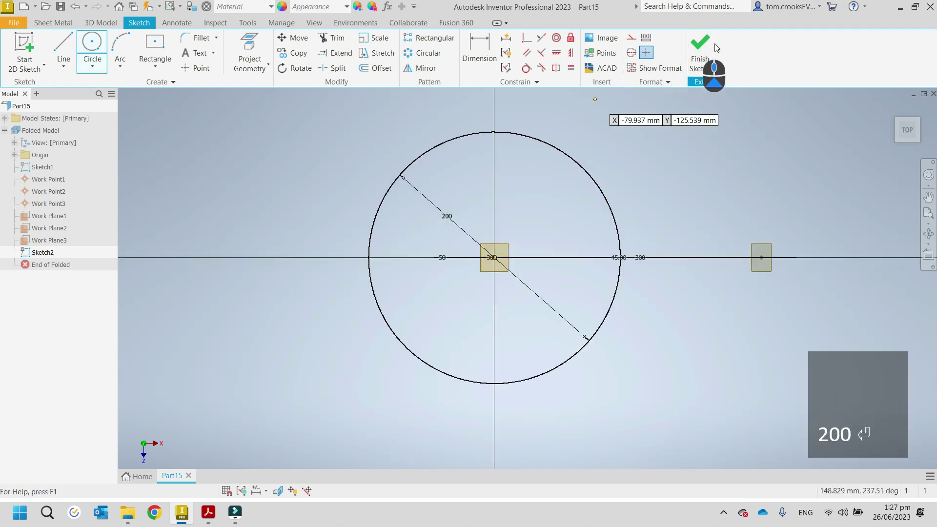
{"action": "left_click", "coordinate": [701, 50]}
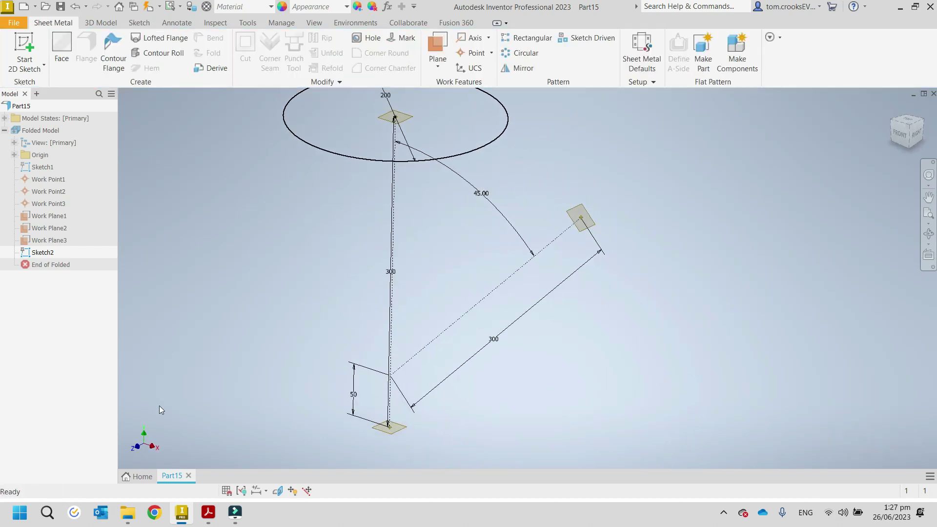
Sketch a 200 mm diameter circle centred on the work plane at the vertical line's lower end and finish the sketch
{"action": "mouse_move", "coordinate": [238, 335]}
{"action": "middle_mouse_down", "text": "shift"}
{"action": "mouse_move", "coordinate": [268, 378]}
{"action": "mouse_move", "coordinate": [292, 323]}
{"action": "mouse_move", "coordinate": [280, 253]}
{"action": "middle_mouse_up", "text": "shift"}
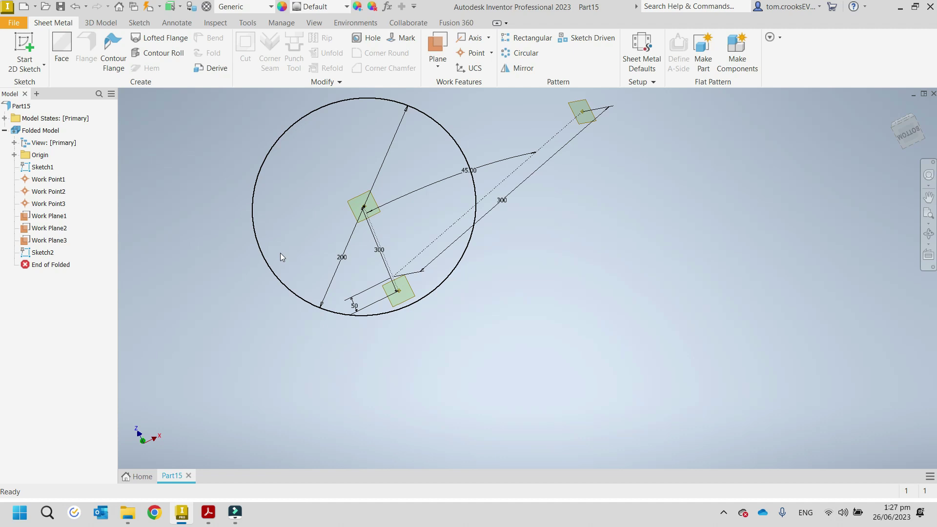
{"action": "left_click", "coordinate": [23, 44]}
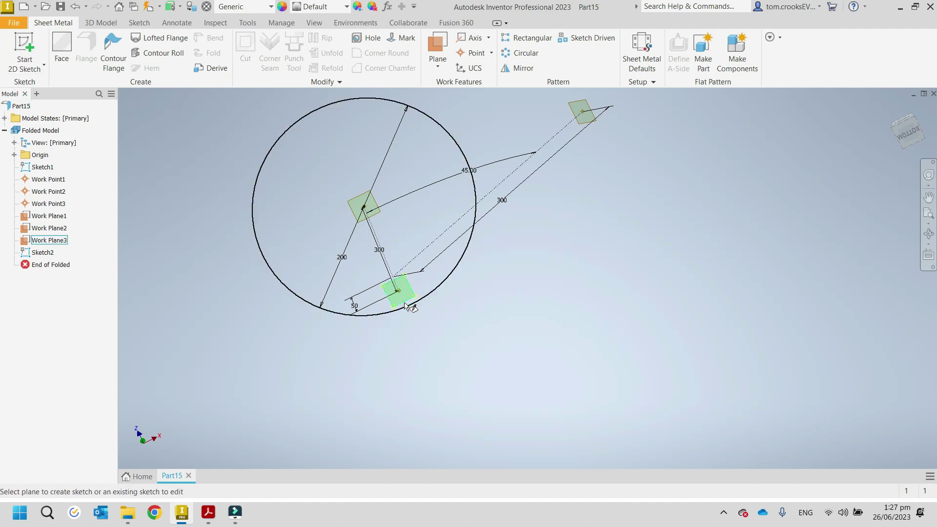
{"action": "left_click", "coordinate": [407, 299]}
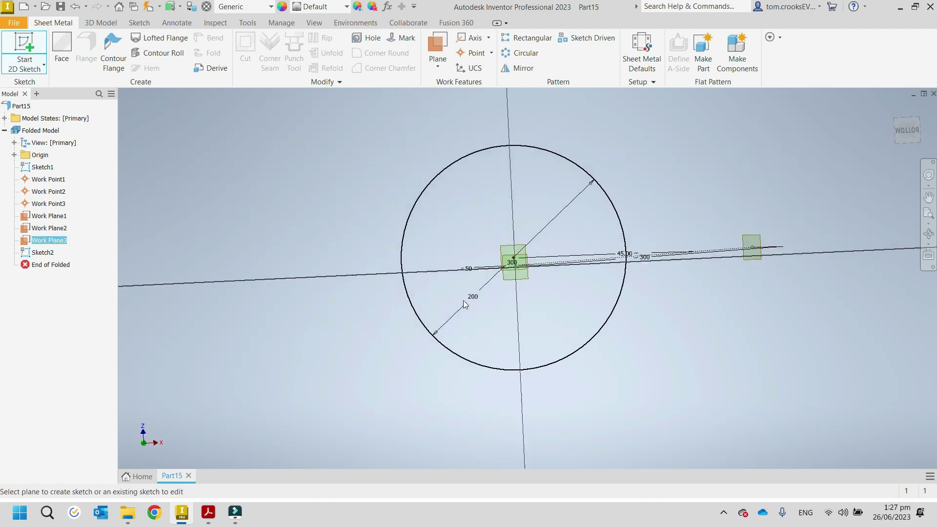
{"action": "left_click", "coordinate": [96, 42]}
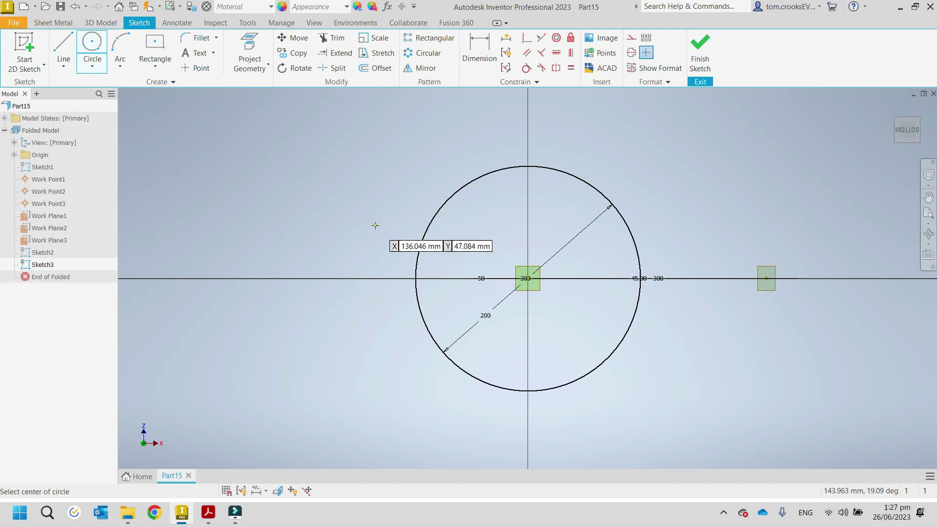
{"action": "left_click", "coordinate": [527, 278]}
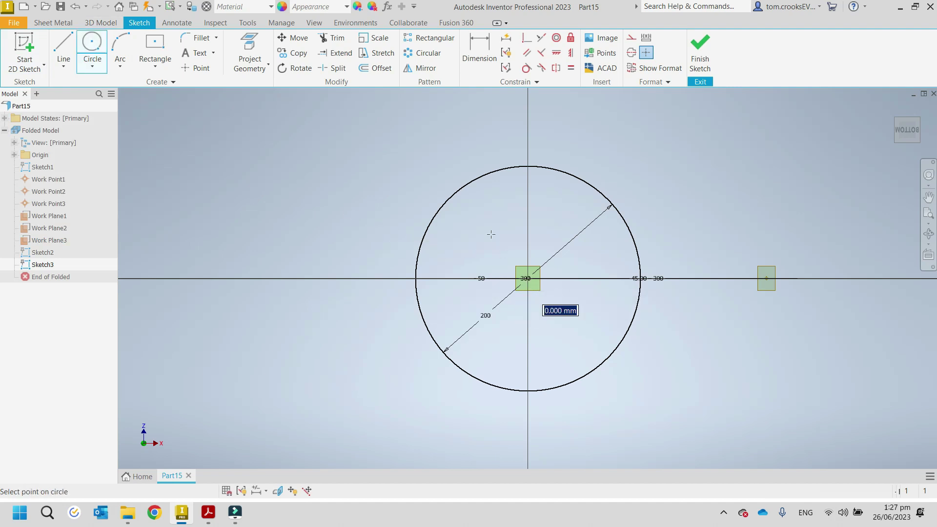
{"action": "type", "text": "200"}
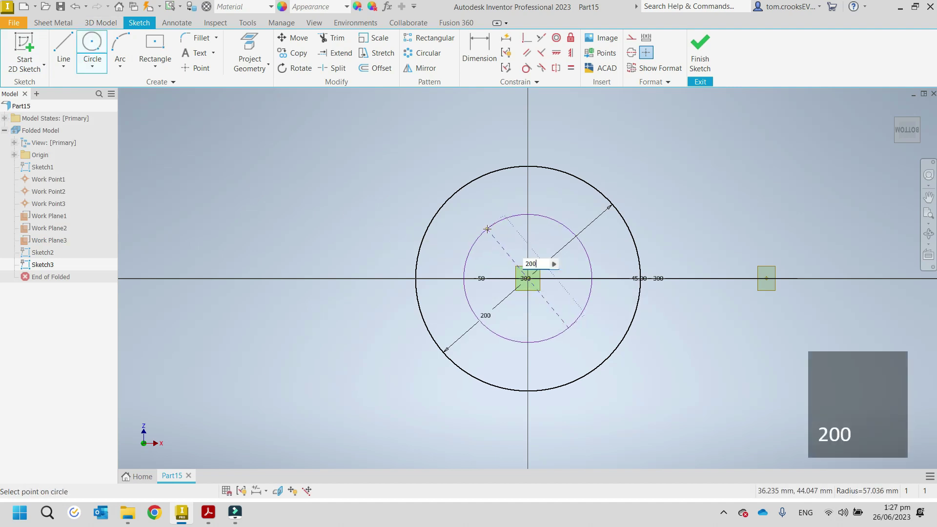
{"action": "key", "text": "Return"}
{"action": "left_click", "coordinate": [700, 56]}
Check the branch diameter in the Acrobat drawing, return to Inventor and sketch a 100 mm circle centred on the inclined line's end work plane
{"action": "mouse_move", "coordinate": [475, 171]}
{"action": "middle_mouse_down", "text": "shift"}
{"action": "mouse_move", "coordinate": [425, 183]}
{"action": "mouse_move", "coordinate": [412, 213]}
{"action": "middle_mouse_up", "text": "shift"}
{"action": "middle_click_drag", "start_coordinate": [381, 227], "coordinate": [369, 230], "text": "shift"}
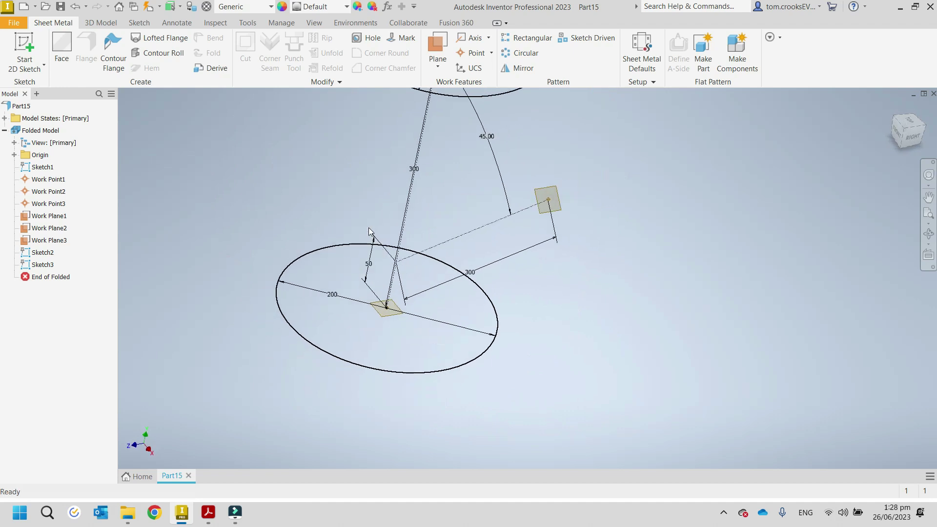
{"action": "left_click", "coordinate": [209, 521]}
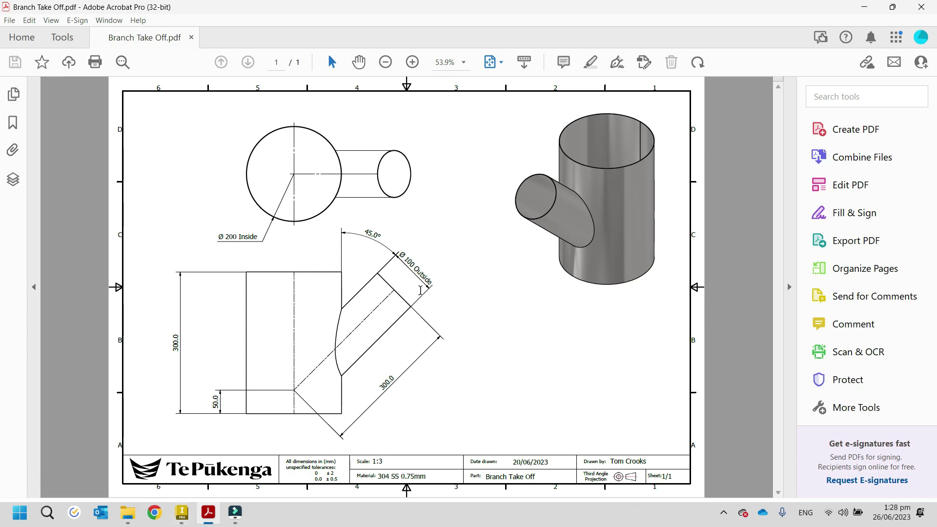
{"action": "left_click", "coordinate": [182, 515]}
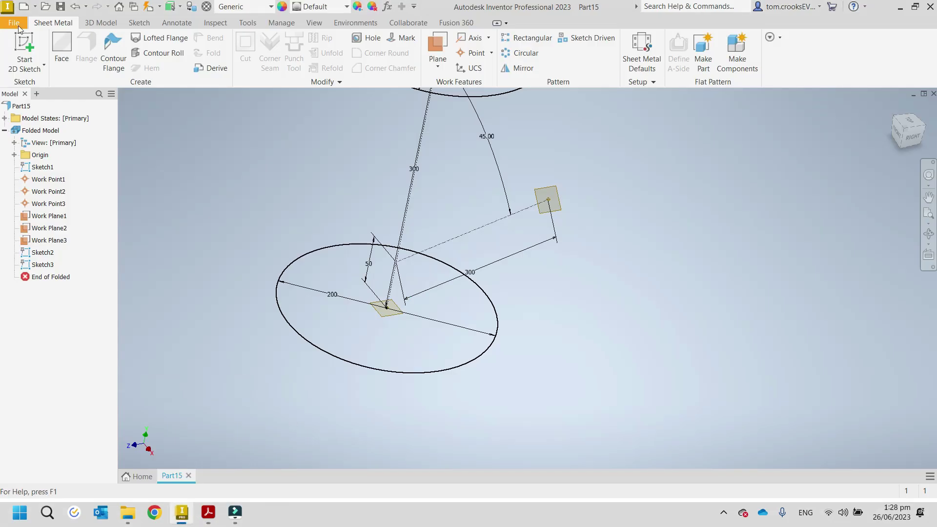
{"action": "left_click", "coordinate": [25, 49]}
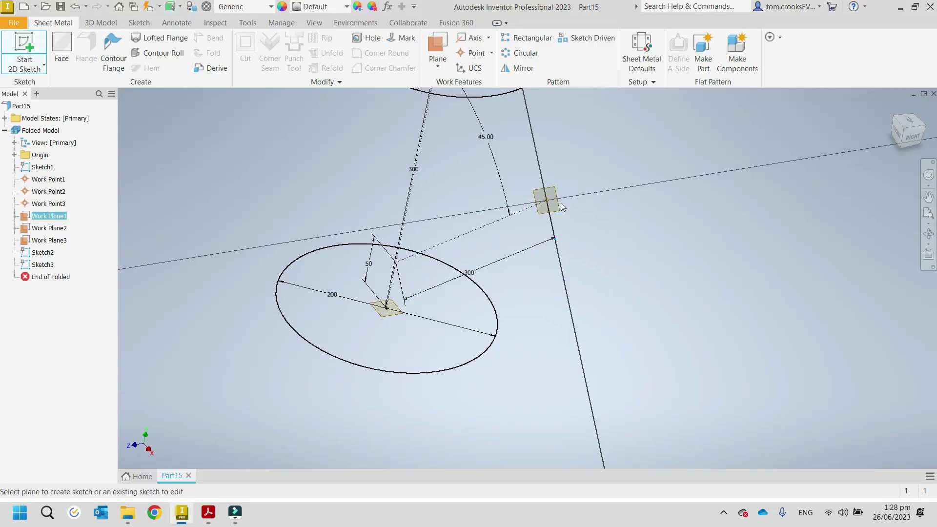
{"action": "left_click", "coordinate": [561, 203]}
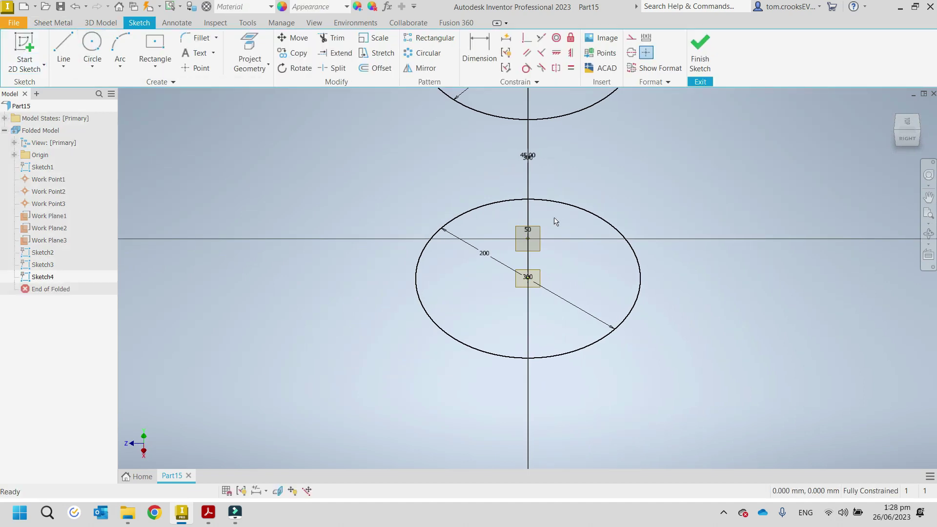
{"action": "left_click", "coordinate": [91, 57]}
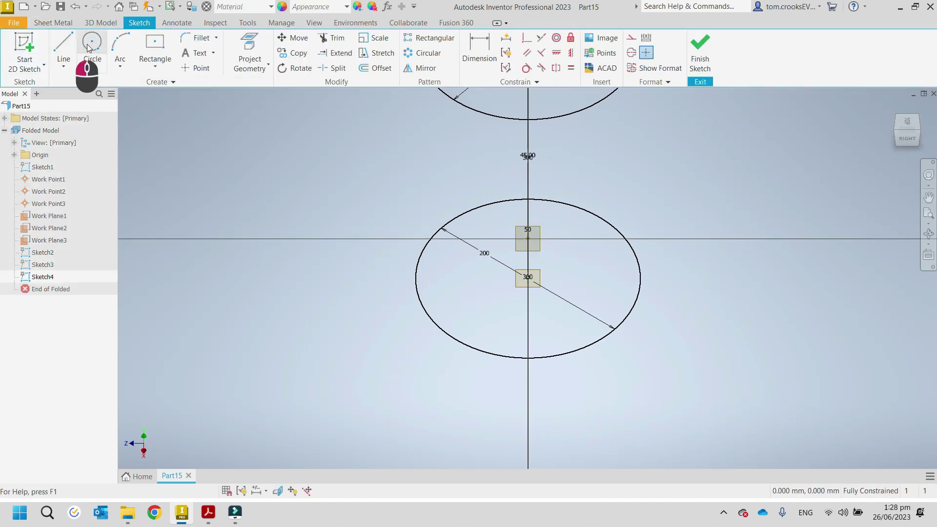
{"action": "left_click", "coordinate": [528, 238]}
{"action": "type", "text": "100"}
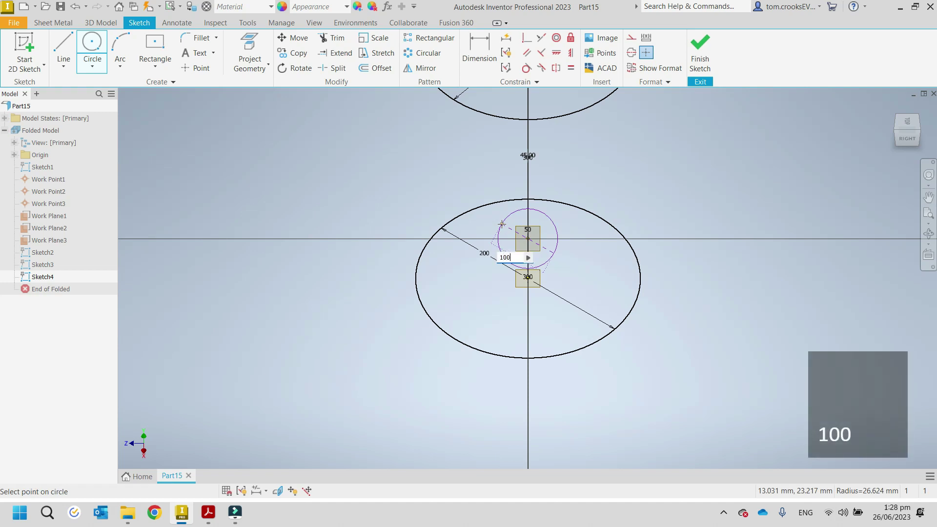
{"action": "key", "text": "Return"}
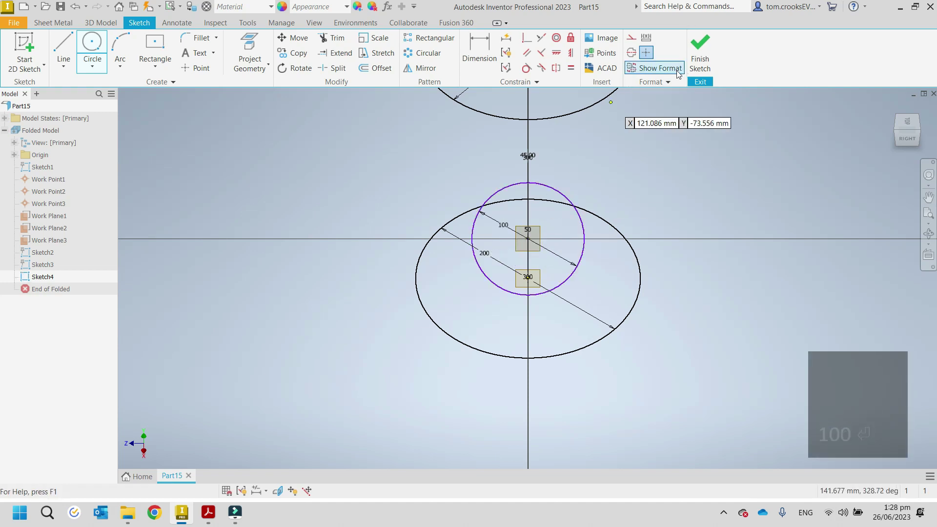
{"action": "key", "text": "Escape"}
Move the 100 mm circle away from the plane's centre and project the inclined line's end work point into the sketch
{"action": "left_click", "coordinate": [591, 297]}
{"action": "mouse_move", "coordinate": [527, 247]}
{"action": "left_mouse_down"}
{"action": "mouse_move", "coordinate": [537, 261]}
{"action": "mouse_move", "coordinate": [605, 268]}
{"action": "mouse_move", "coordinate": [594, 284]}
{"action": "left_mouse_up"}
{"action": "scroll", "coordinate": [557, 274], "scroll_direction": "down", "scroll_amount": 3}
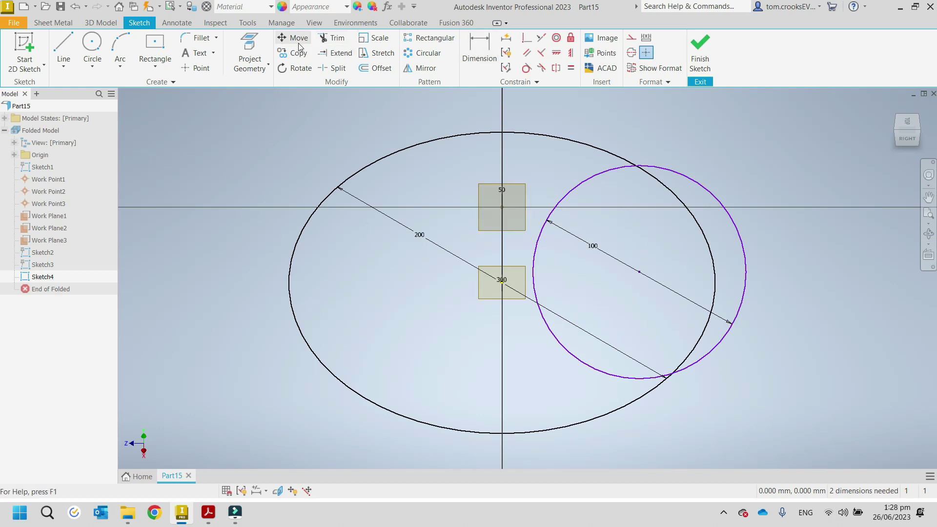
{"action": "left_click", "coordinate": [242, 44]}
{"action": "left_click", "coordinate": [504, 208]}
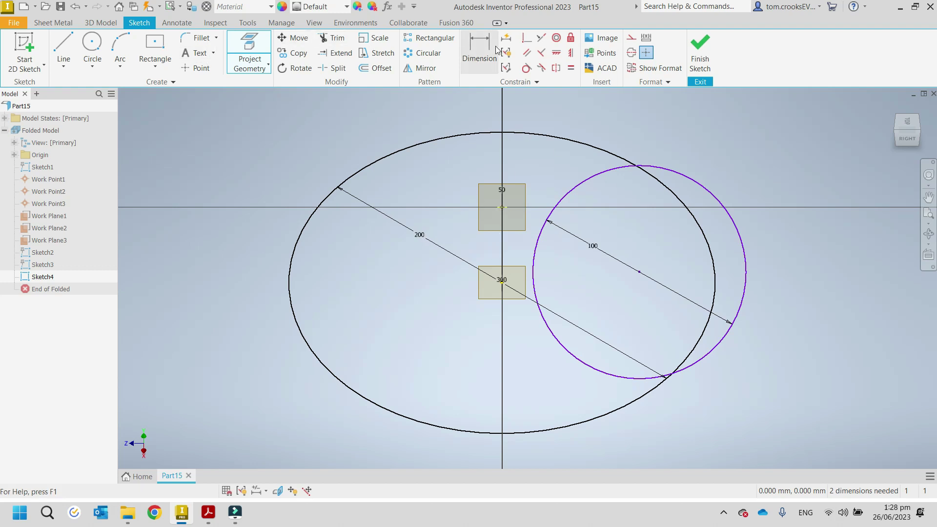
Make the 100 mm circle's centre coincident with the projected work point and finish the sketch
{"action": "left_click", "coordinate": [526, 43]}
{"action": "left_click", "coordinate": [641, 276]}
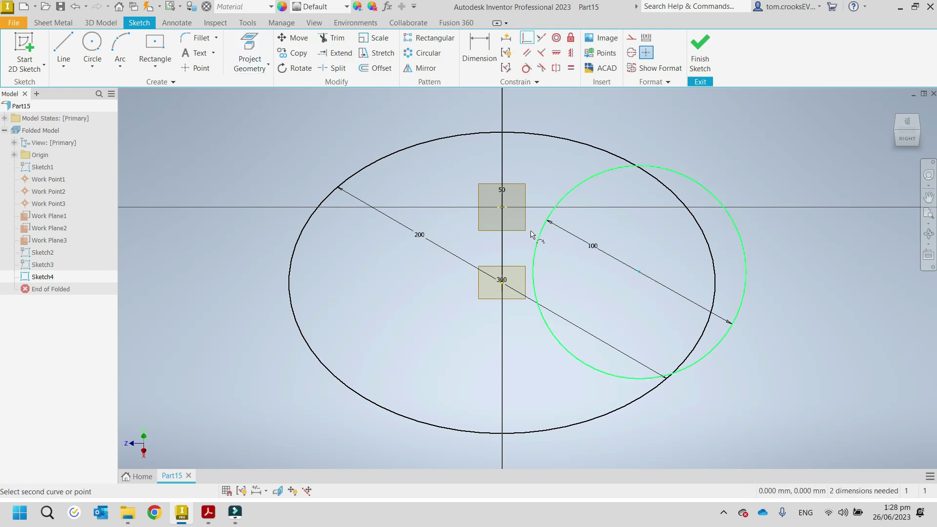
{"action": "left_click", "coordinate": [502, 207]}
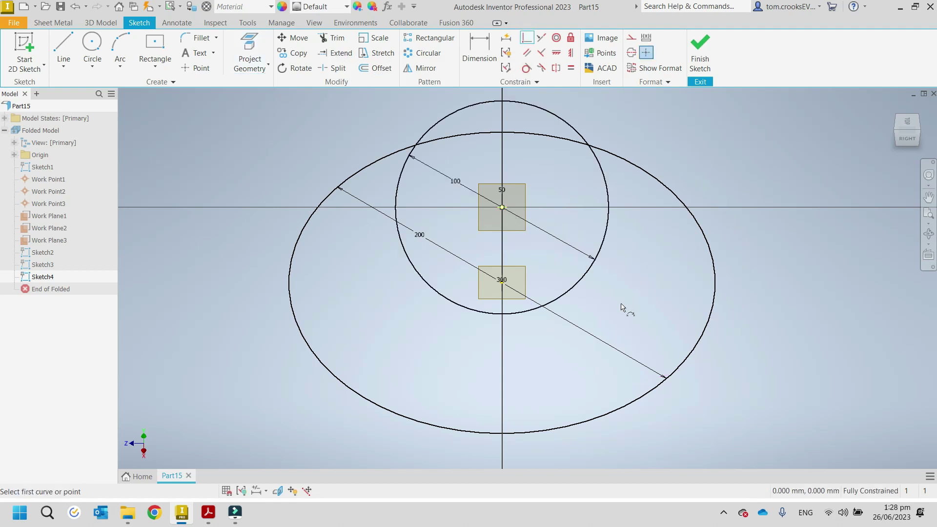
{"action": "left_click", "coordinate": [701, 58]}
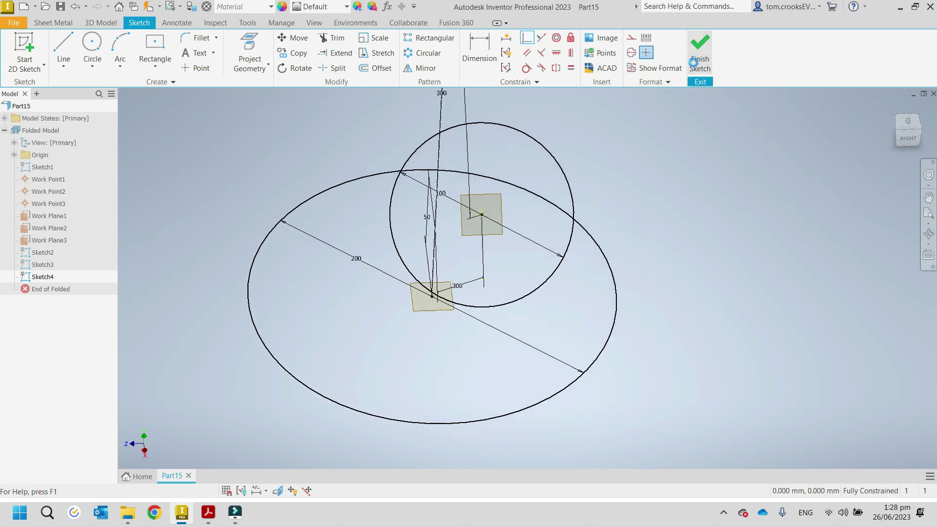
Orient the model to the isometric corner between top, front and right, and set it as the home view with Fit to View
{"action": "left_click", "coordinate": [905, 129]}
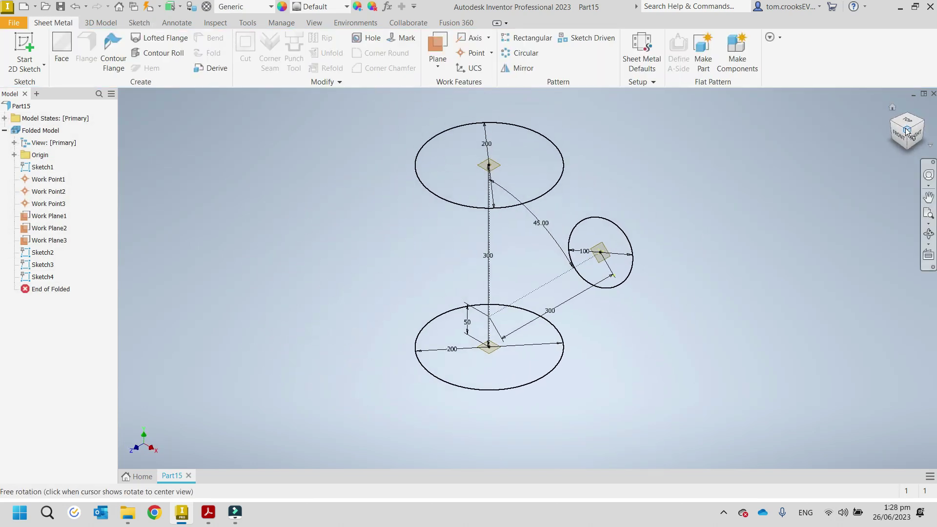
{"action": "right_click", "coordinate": [893, 109]}
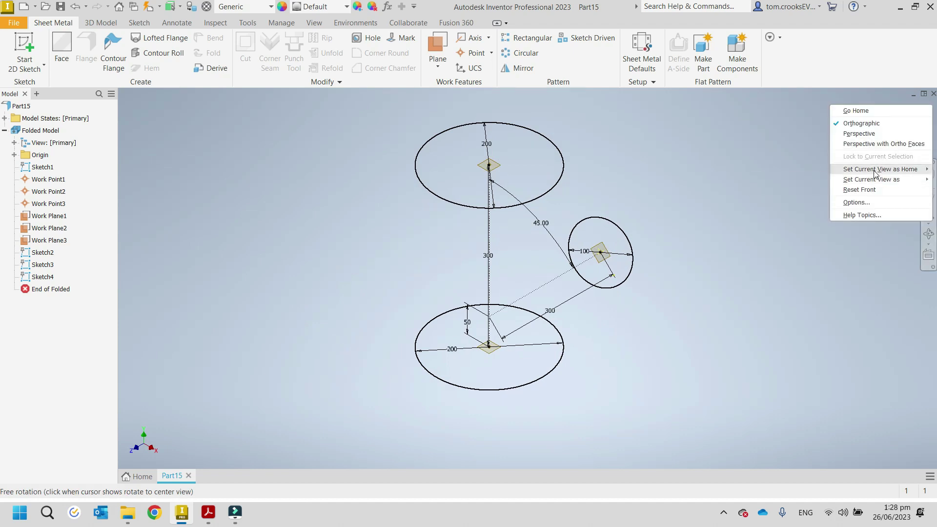
{"action": "mouse_move", "coordinate": [874, 173]}
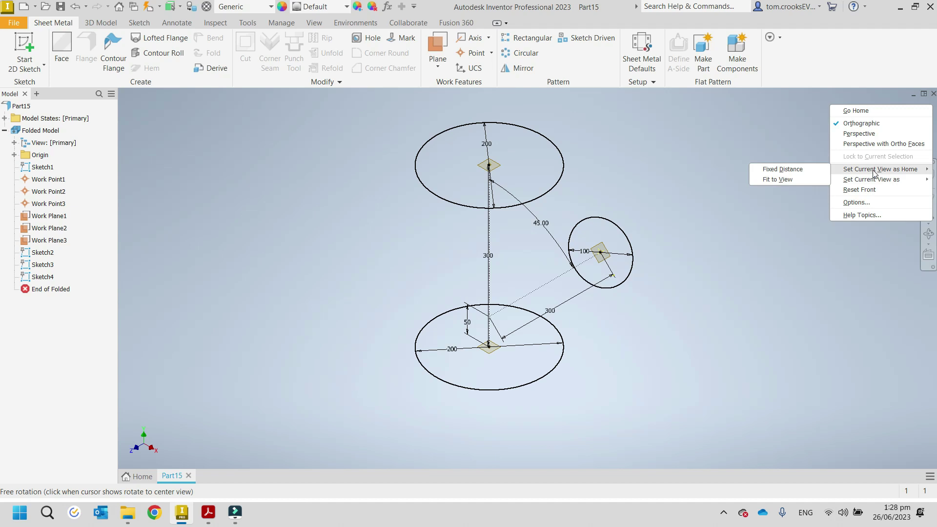
{"action": "left_click", "coordinate": [765, 179]}
{"action": "middle_click_drag", "start_coordinate": [706, 194], "coordinate": [680, 218]}
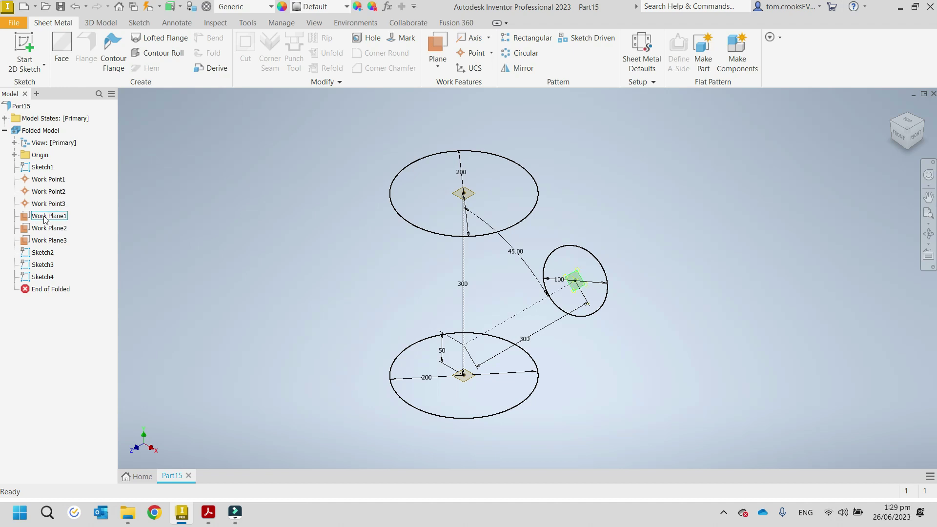
Turn off the visibility of all three work planes and all three work points
{"action": "right_click", "coordinate": [58, 219]}
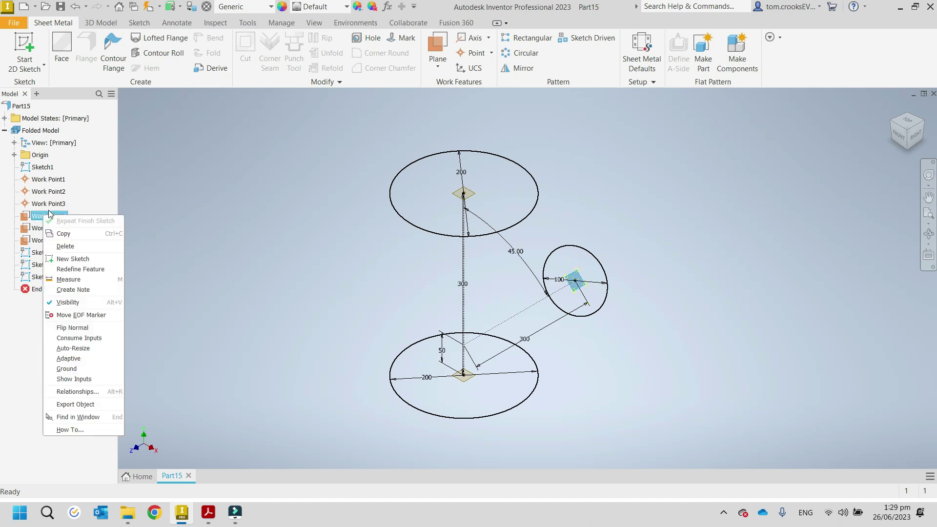
{"action": "left_click", "coordinate": [68, 302]}
{"action": "left_click", "coordinate": [59, 241]}
{"action": "left_click", "coordinate": [52, 228], "text": "ctrl"}
{"action": "left_click", "coordinate": [50, 206], "text": "ctrl"}
{"action": "left_click", "coordinate": [49, 193], "text": "ctrl"}
{"action": "left_click", "coordinate": [50, 180], "text": "ctrl"}
{"action": "right_click", "coordinate": [51, 180]}
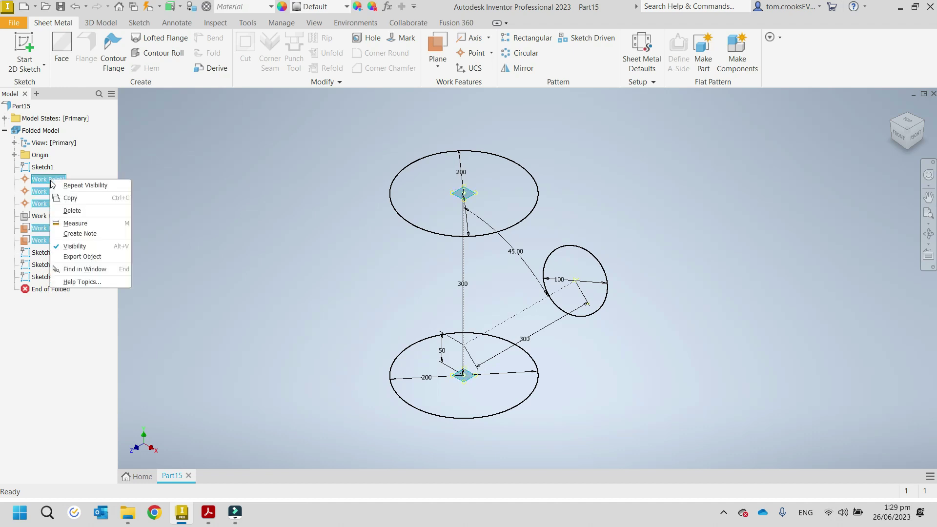
{"action": "left_click", "coordinate": [73, 246]}
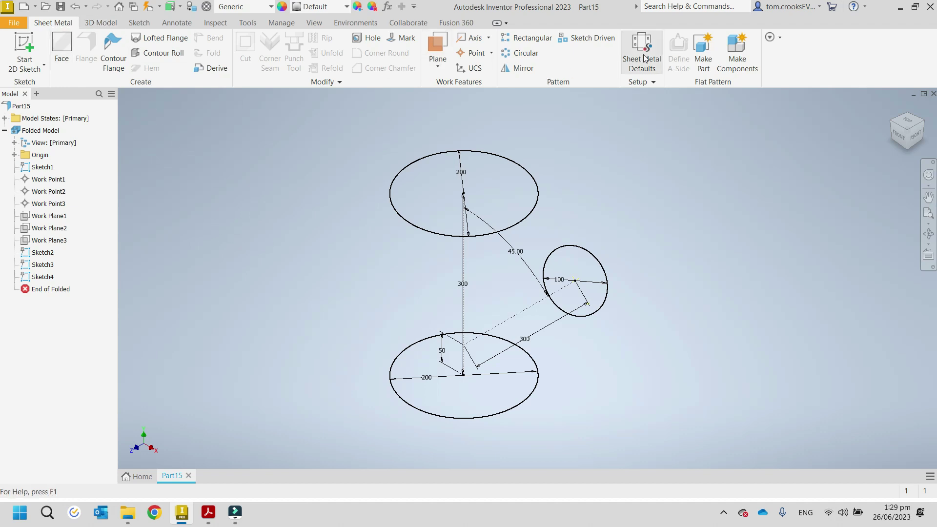
Check the material note in the Acrobat drawing, return to Inventor and override the sheet metal rule's thickness with 0.75 mm
{"action": "left_click", "coordinate": [210, 513]}
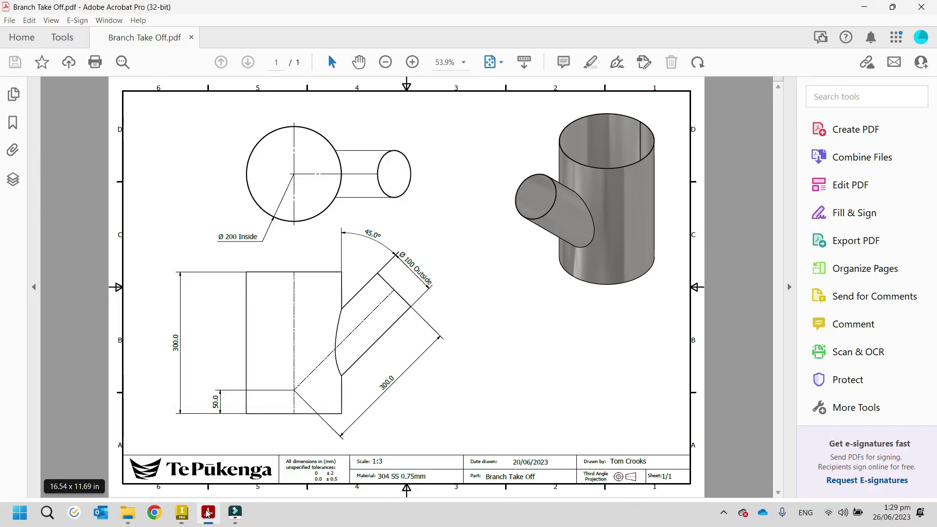
{"action": "left_click", "coordinate": [189, 515]}
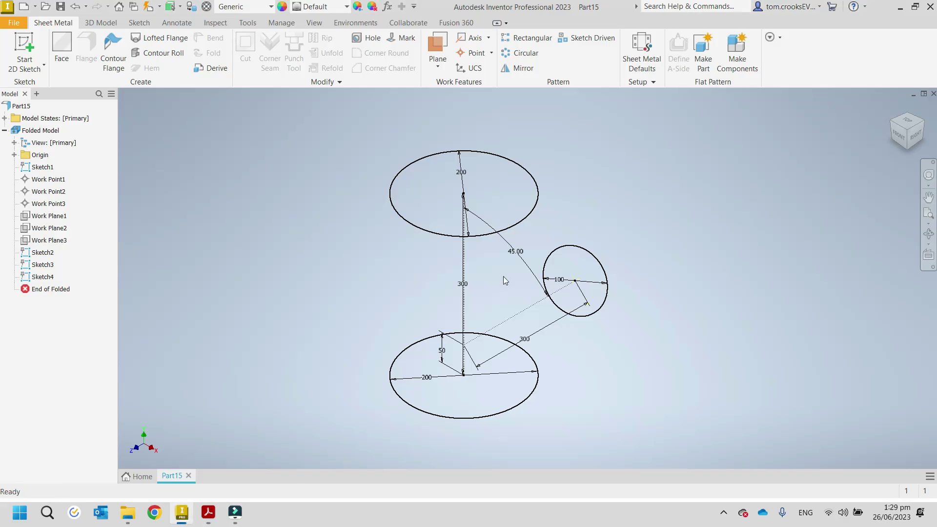
{"action": "left_click", "coordinate": [653, 63]}
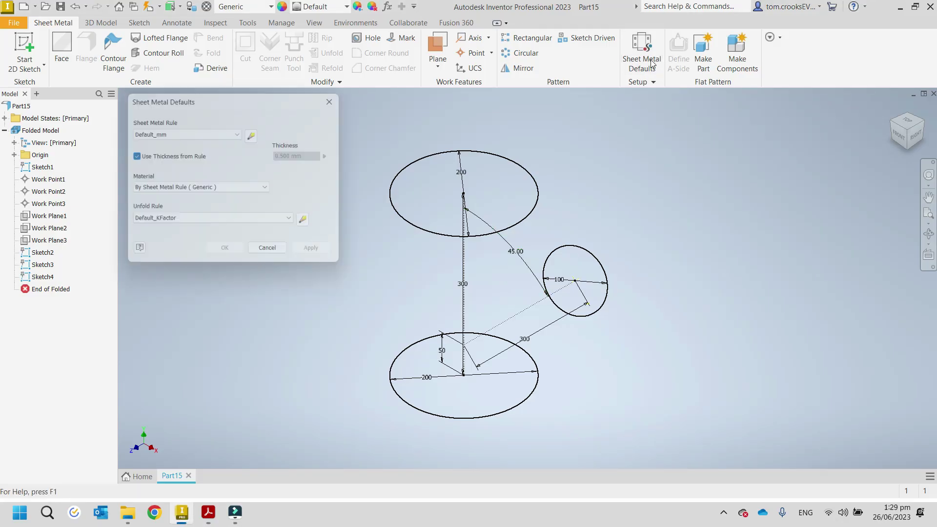
{"action": "left_click", "coordinate": [132, 156]}
{"action": "left_click", "coordinate": [306, 155]}
{"action": "type", "text": "0.75mm"}
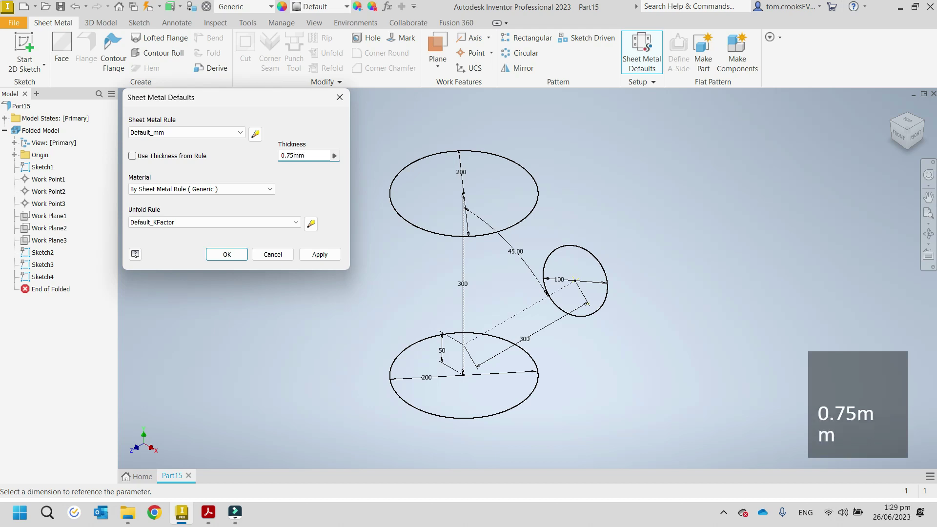
{"action": "left_click", "coordinate": [308, 255]}
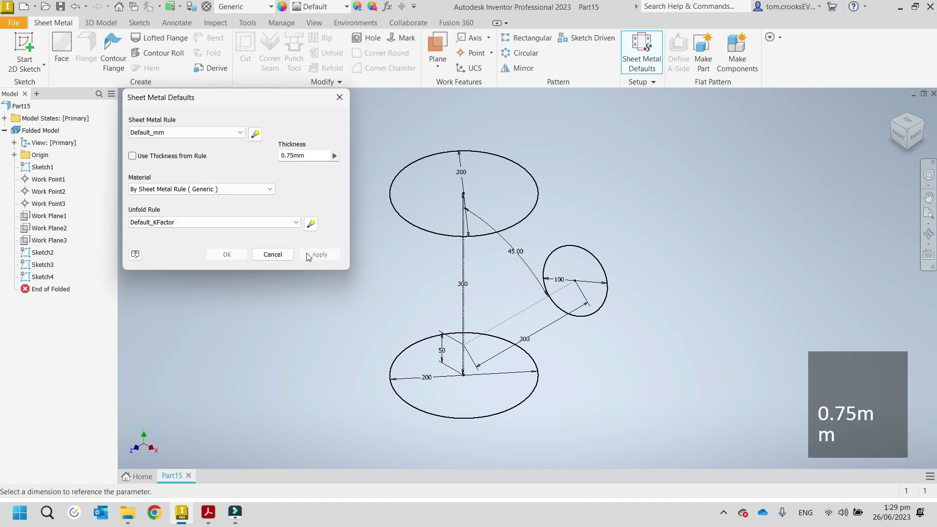
{"action": "left_click", "coordinate": [339, 97]}
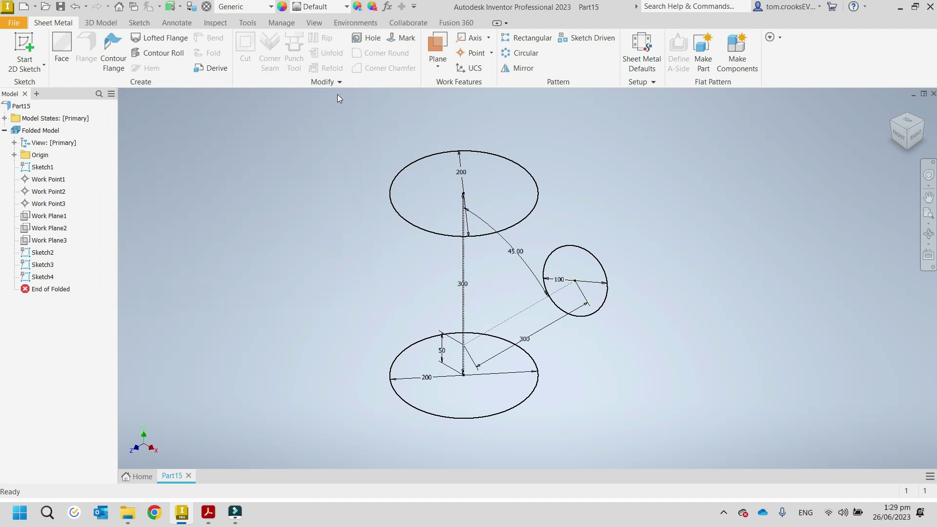
Assign Stainless Steel from the Inventor Material Library as the part's material
{"action": "left_click", "coordinate": [255, 8]}
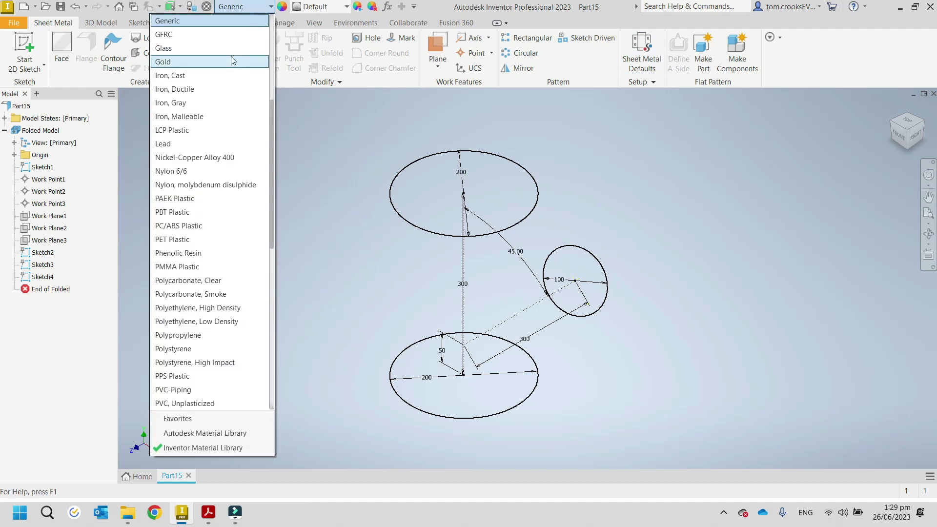
{"action": "scroll", "coordinate": [225, 97], "scroll_direction": "down", "scroll_amount": 1}
{"action": "scroll", "coordinate": [225, 96], "scroll_direction": "down", "scroll_amount": 2}
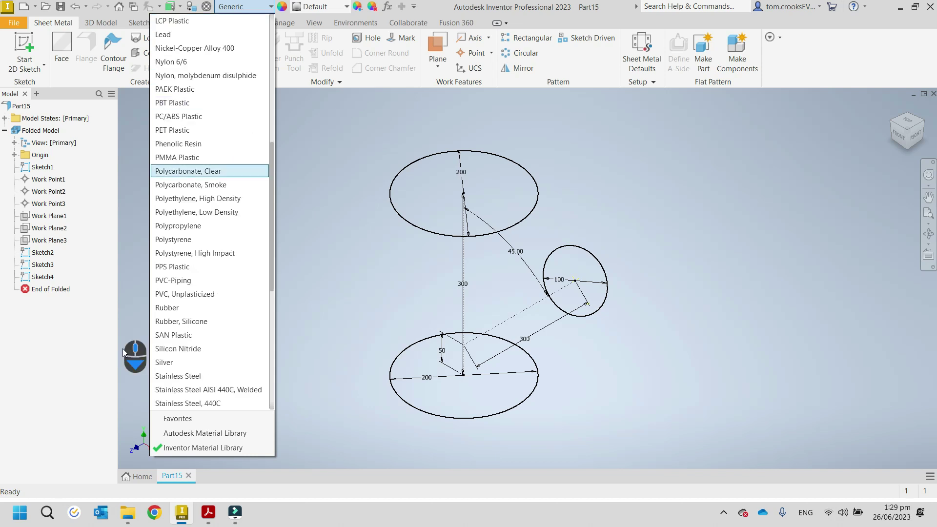
{"action": "left_click", "coordinate": [177, 349]}
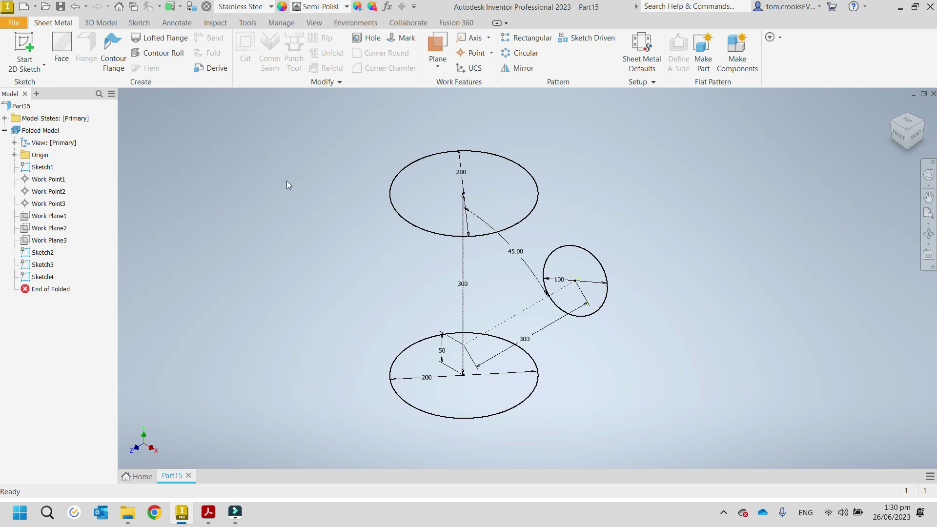
Set up a die formed Lofted Flange between the upper and lower 200 mm circles
{"action": "left_click", "coordinate": [158, 37]}
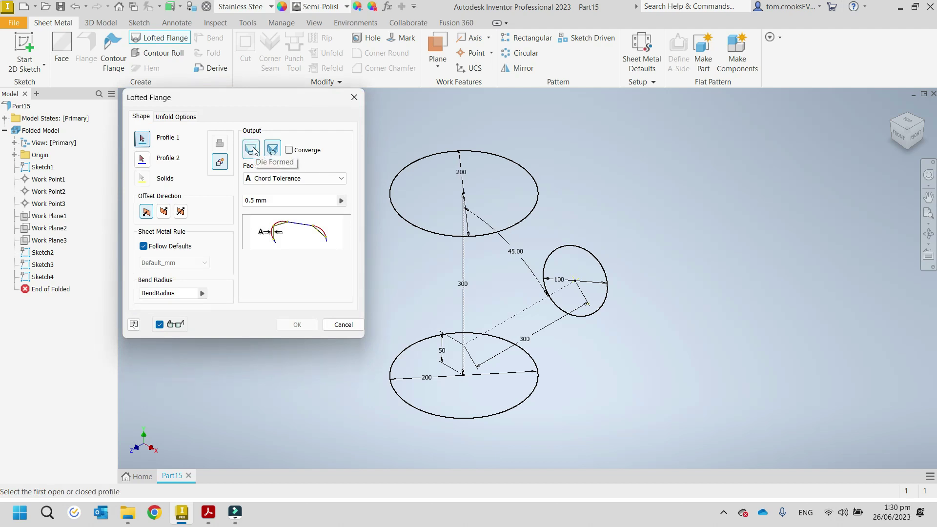
{"action": "left_click", "coordinate": [252, 149]}
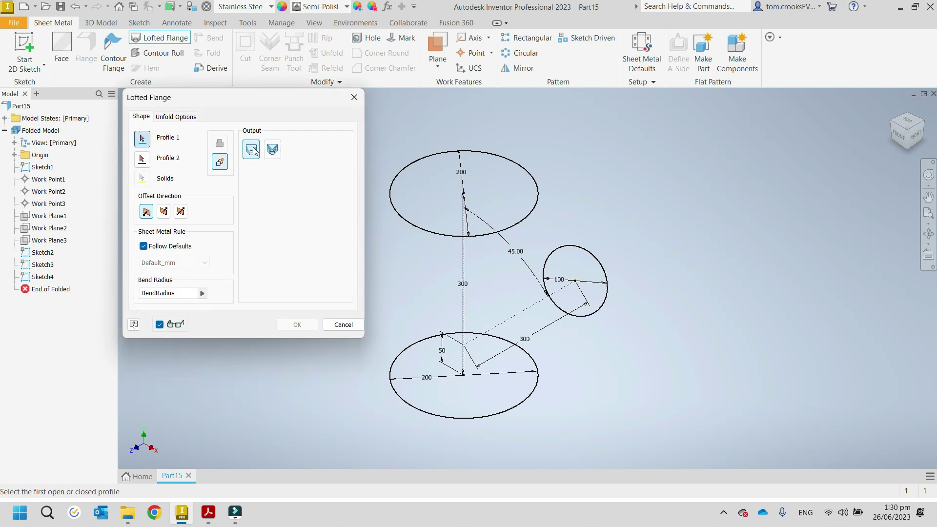
{"action": "left_click", "coordinate": [403, 218]}
{"action": "left_click", "coordinate": [444, 418]}
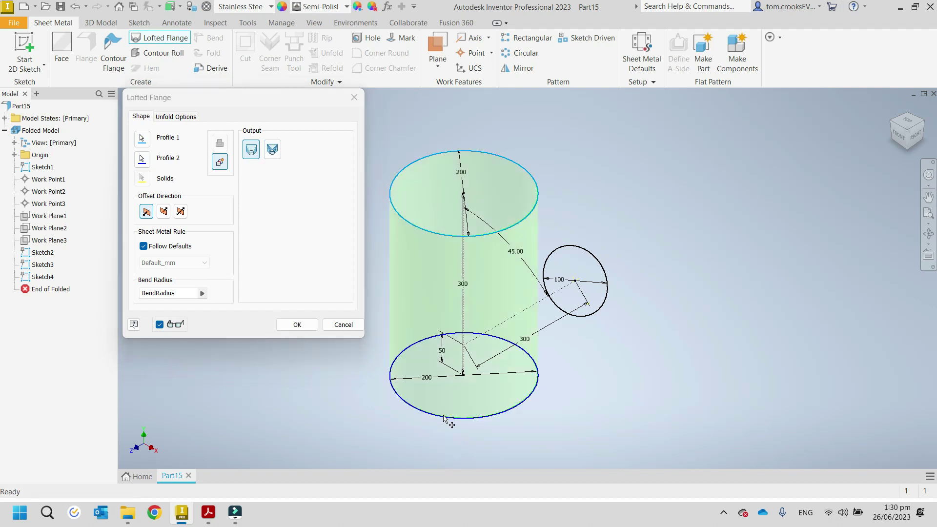
Offset the lofted flange's thickness to the outside of the 200 mm circles and create the main pipe
{"action": "scroll", "coordinate": [402, 172], "scroll_direction": "down", "scroll_amount": 3}
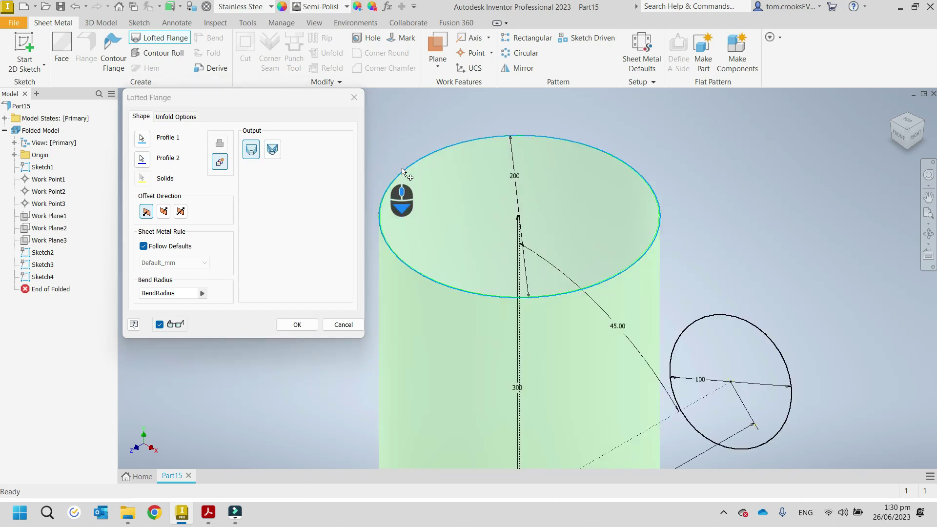
{"action": "scroll", "coordinate": [402, 172], "scroll_direction": "down", "scroll_amount": 5}
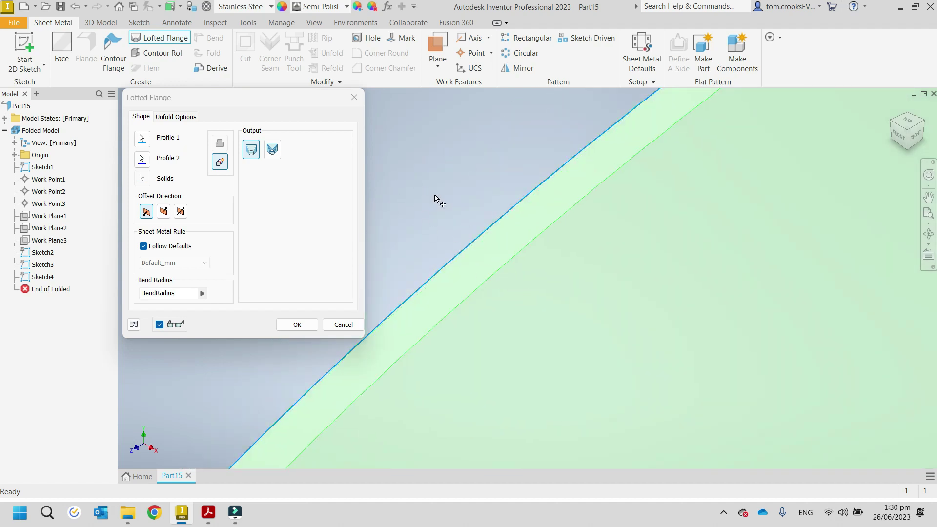
{"action": "left_click", "coordinate": [166, 213]}
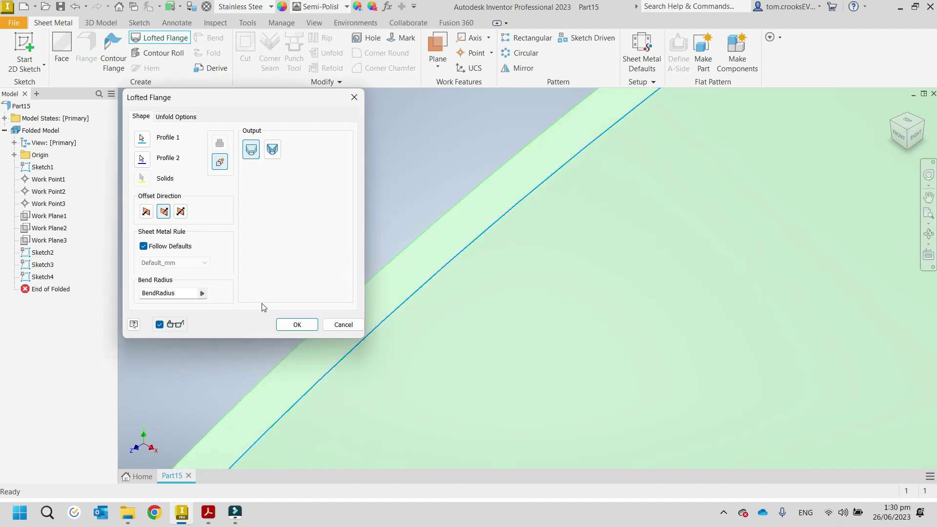
{"action": "left_click", "coordinate": [299, 326]}
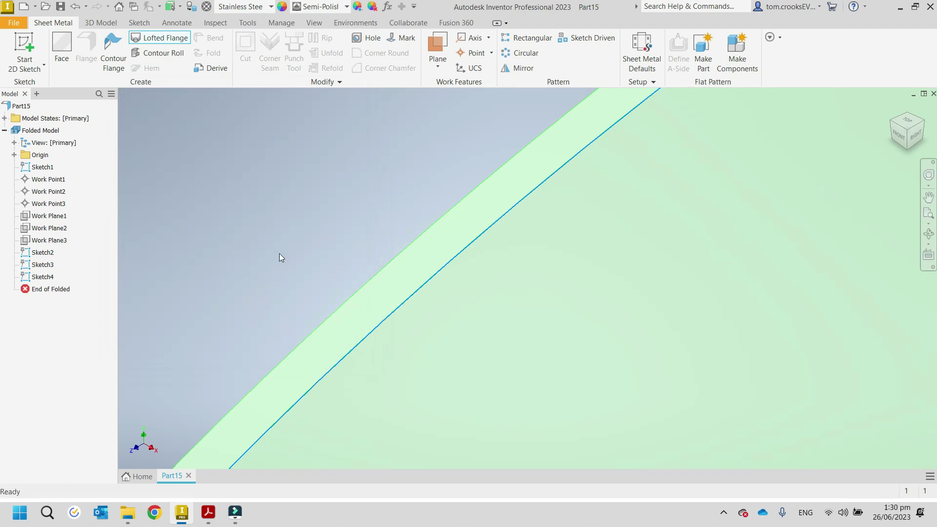
{"action": "scroll", "coordinate": [274, 247], "scroll_direction": "up", "scroll_amount": 8}
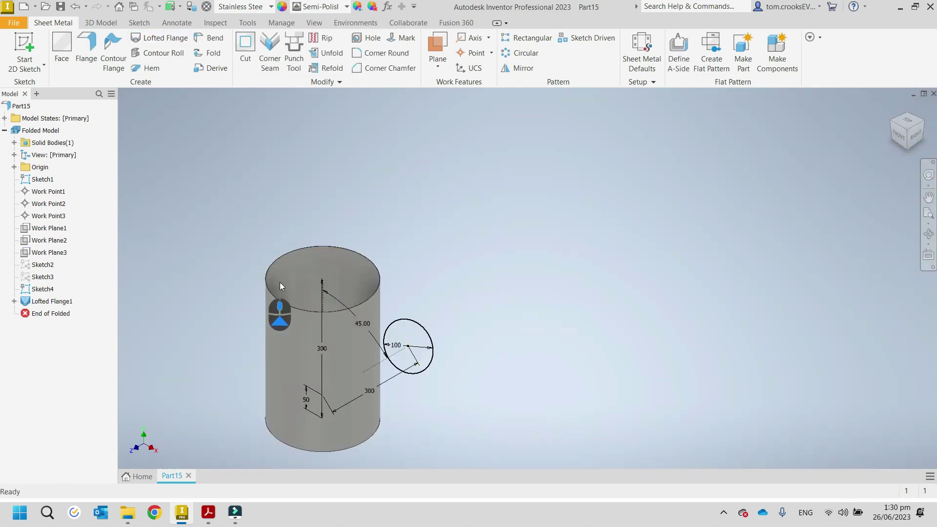
{"action": "middle_click_drag", "start_coordinate": [280, 283], "coordinate": [302, 187]}
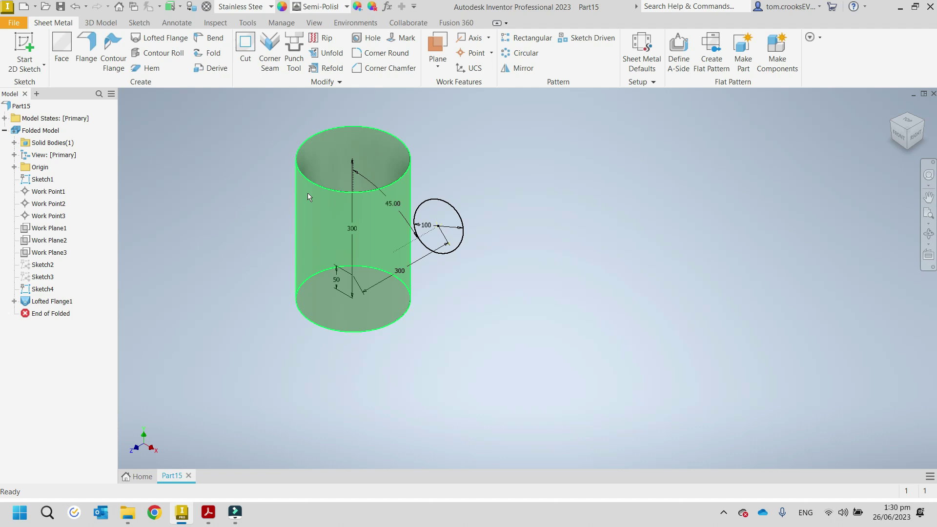
Extrude the 100 mm branch circle up to the main pipe's outer face as a new solid
{"action": "left_click", "coordinate": [101, 23]}
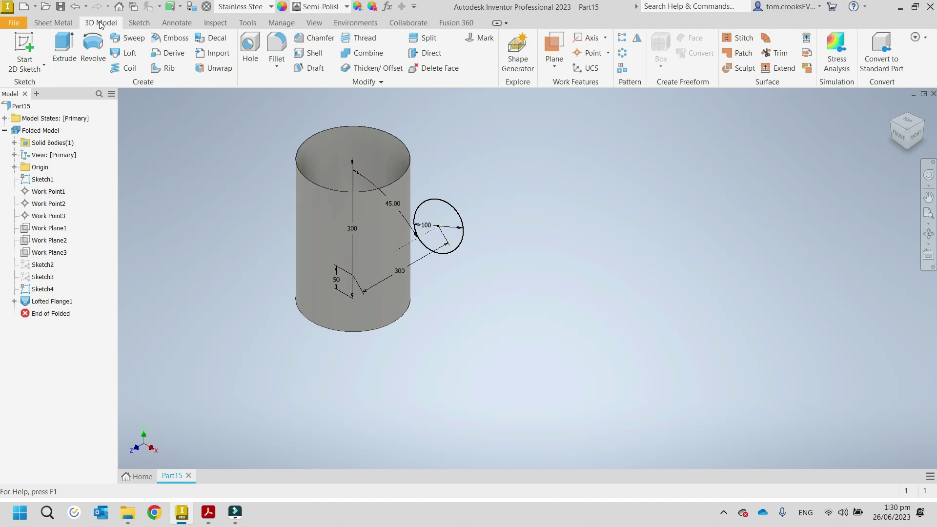
{"action": "left_click", "coordinate": [64, 51]}
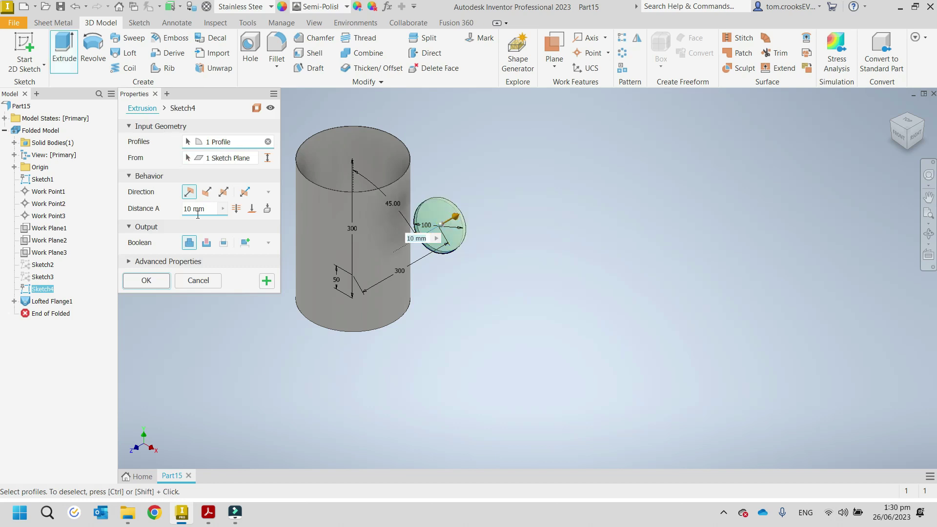
{"action": "left_click", "coordinate": [254, 211]}
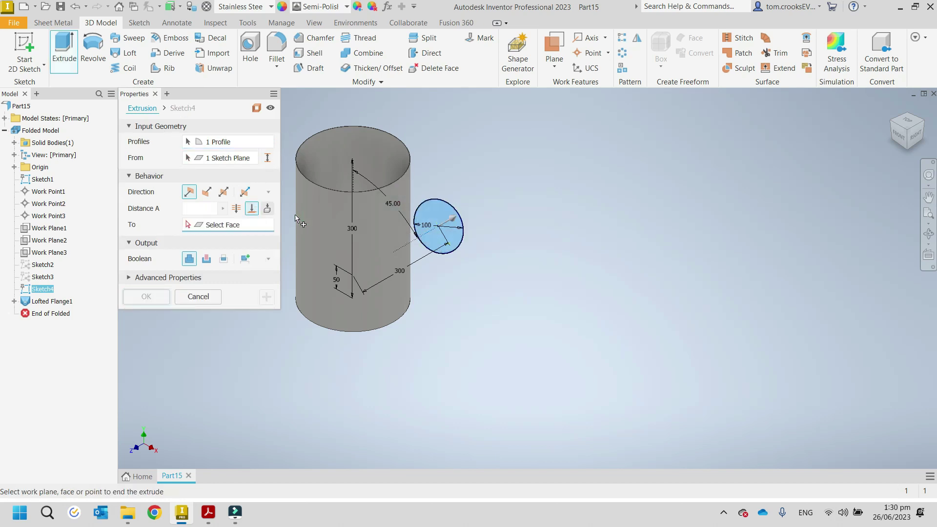
{"action": "left_click", "coordinate": [330, 220]}
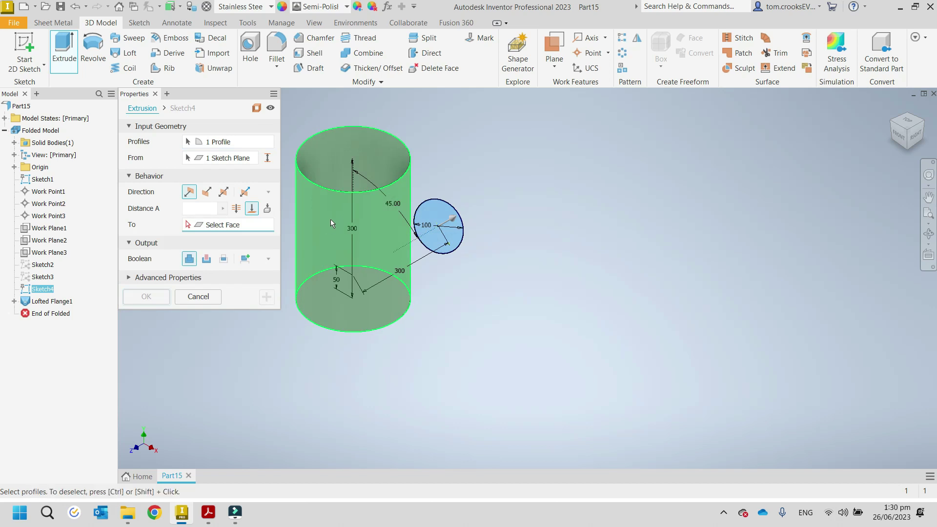
{"action": "left_click", "coordinate": [245, 260]}
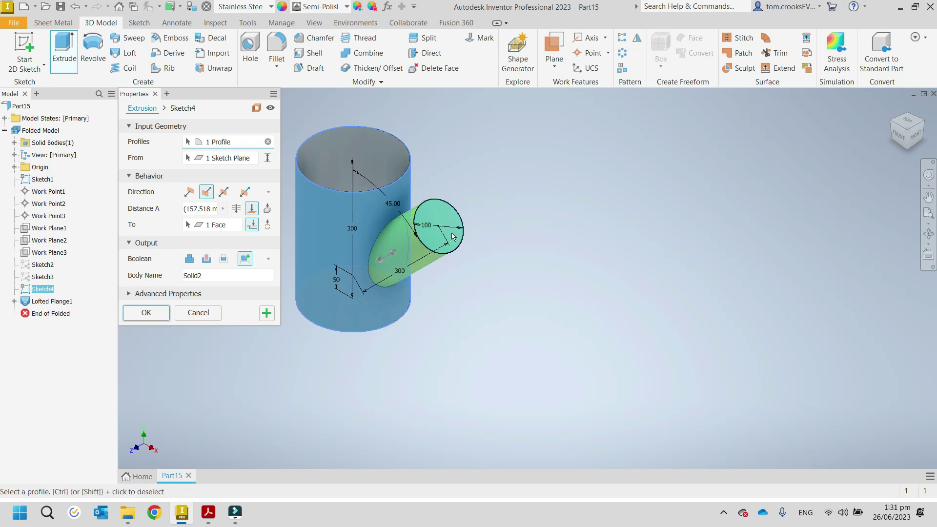
{"action": "left_click", "coordinate": [158, 313]}
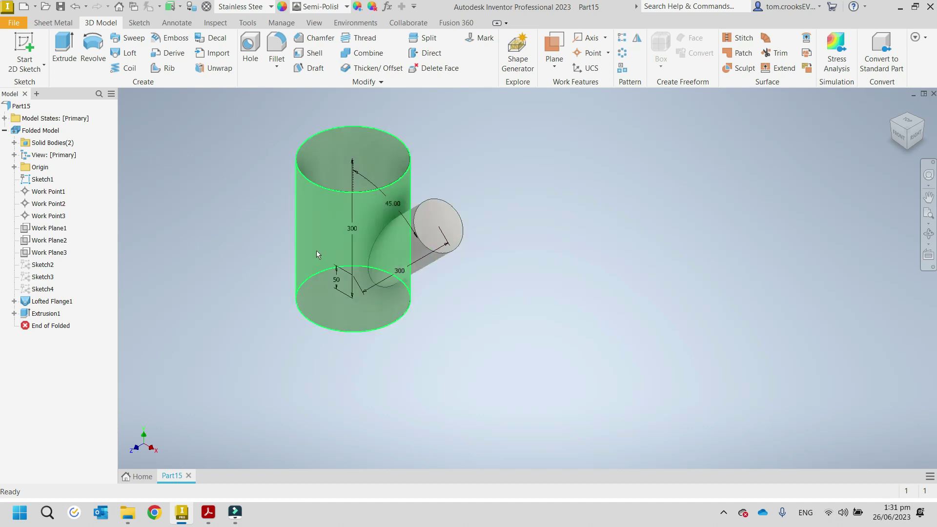
{"action": "scroll", "coordinate": [310, 247], "scroll_direction": "up", "scroll_amount": 3}
{"action": "middle_click_drag", "start_coordinate": [304, 244], "coordinate": [195, 277]}
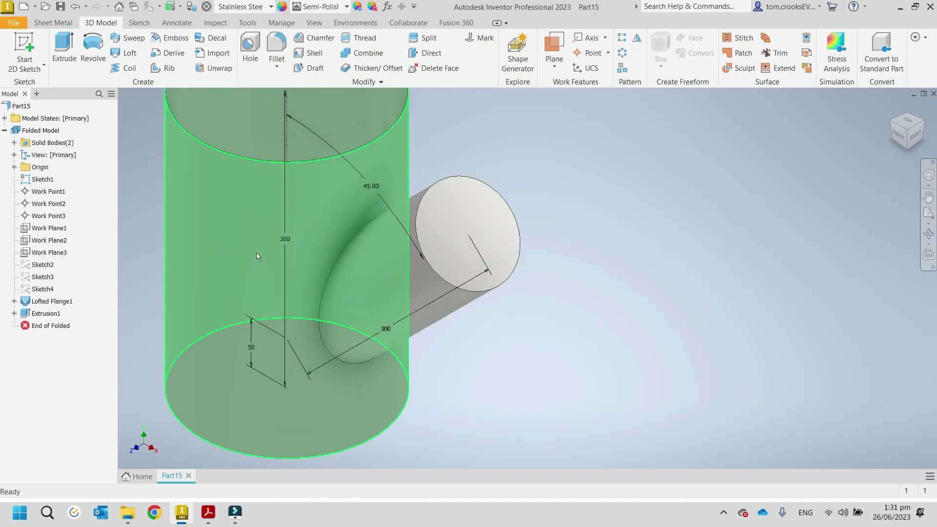
Start a sketch on the angled branch's end face and project its circular edge
{"action": "scroll", "coordinate": [257, 253], "scroll_direction": "up", "scroll_amount": 3}
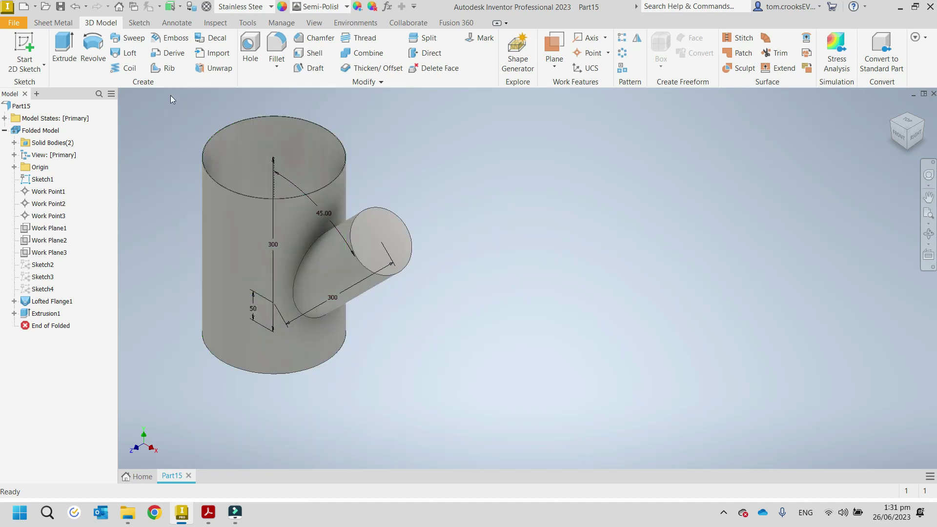
{"action": "left_click", "coordinate": [28, 44]}
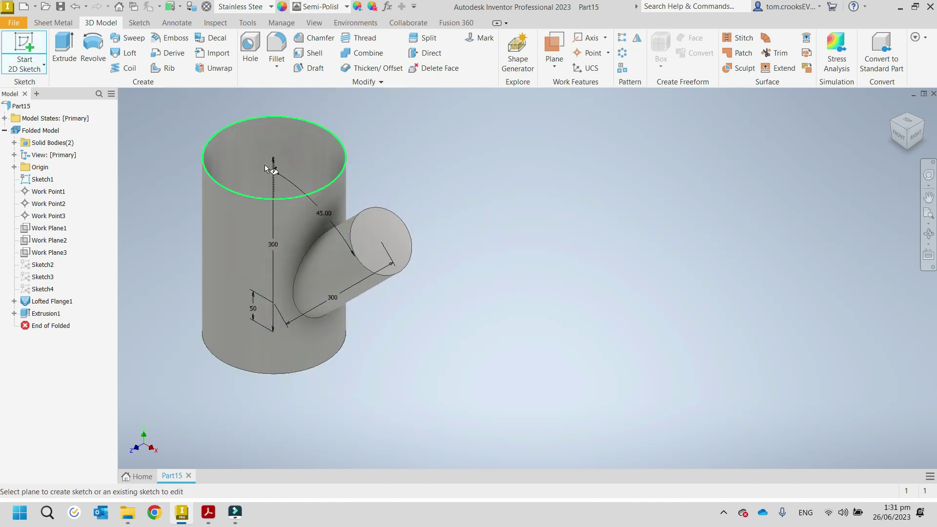
{"action": "left_click", "coordinate": [384, 225]}
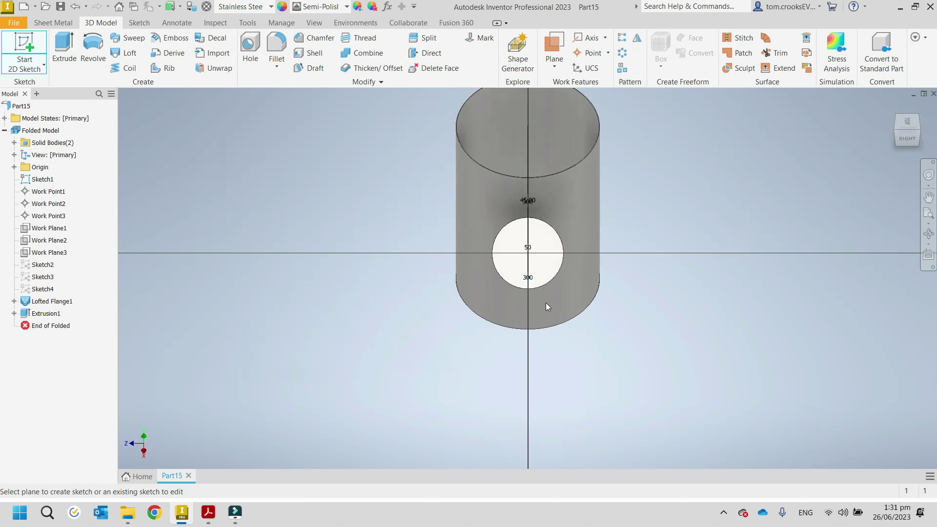
{"action": "left_click", "coordinate": [248, 52]}
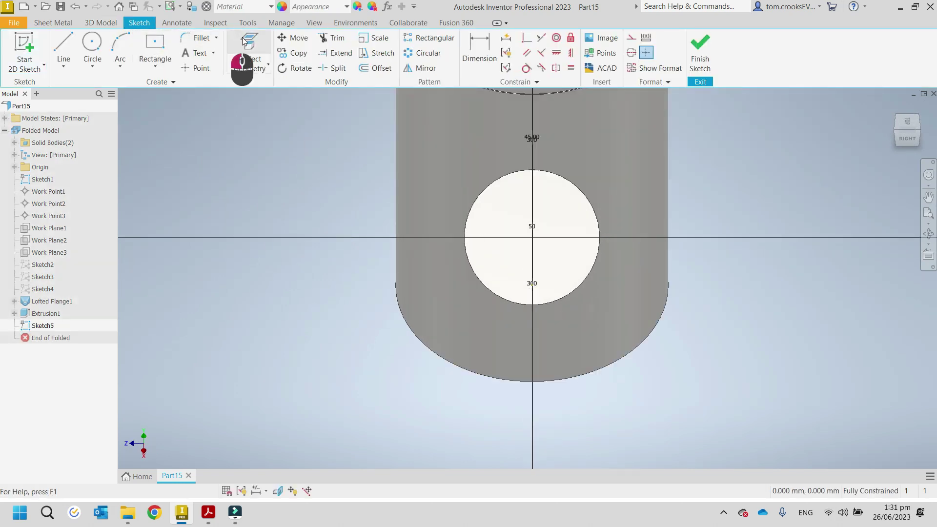
{"action": "left_click", "coordinate": [480, 195]}
{"action": "middle_click_drag", "start_coordinate": [497, 207], "coordinate": [446, 236]}
Offset the projected branch circle 0.75 mm inward and finish the sketch
{"action": "left_click", "coordinate": [368, 69]}
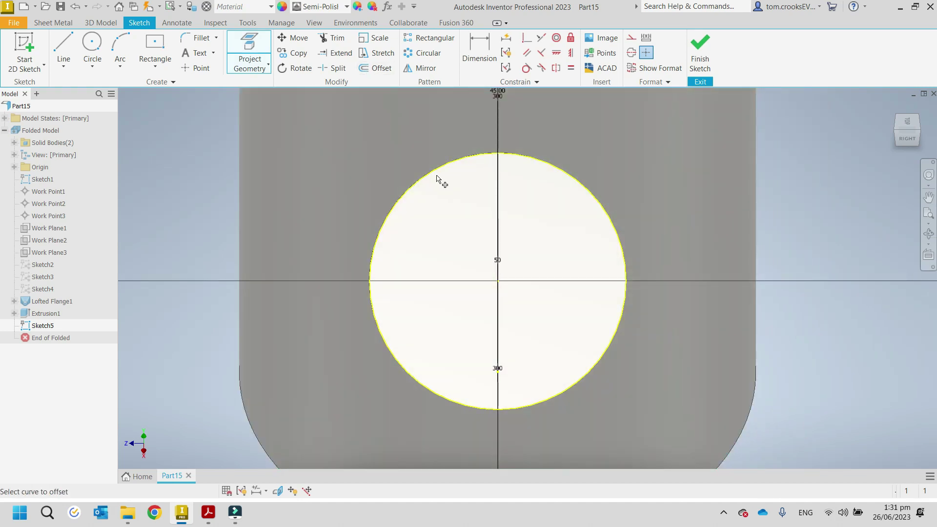
{"action": "left_click", "coordinate": [434, 172]}
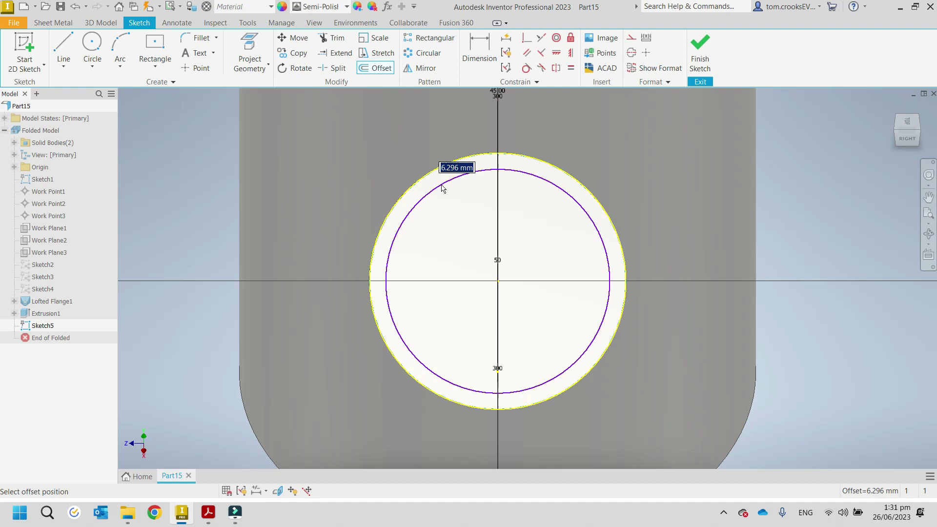
{"action": "type", "text": "0.75"}
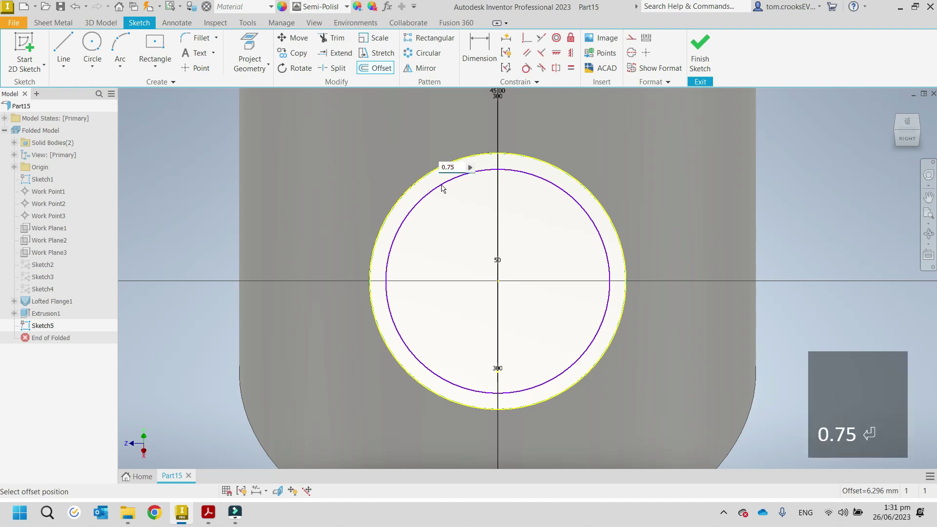
{"action": "key", "text": "Return"}
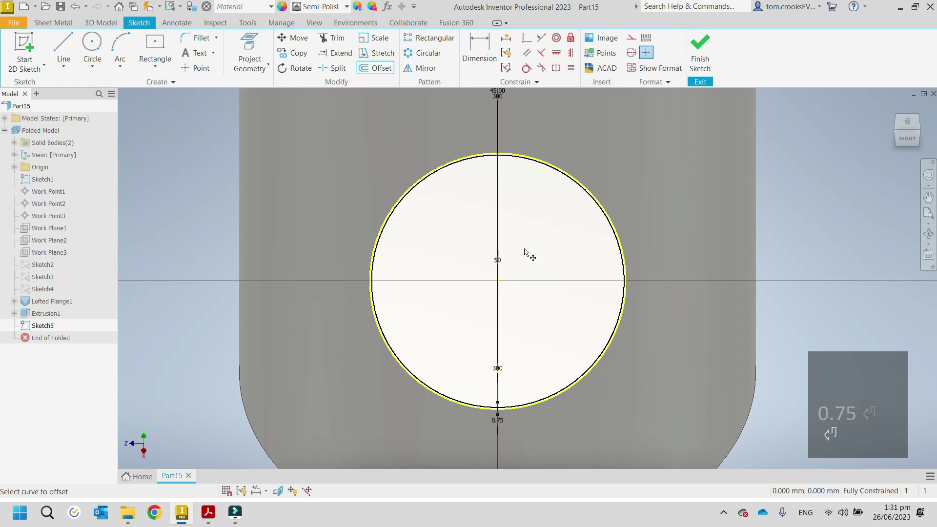
{"action": "left_click", "coordinate": [699, 49]}
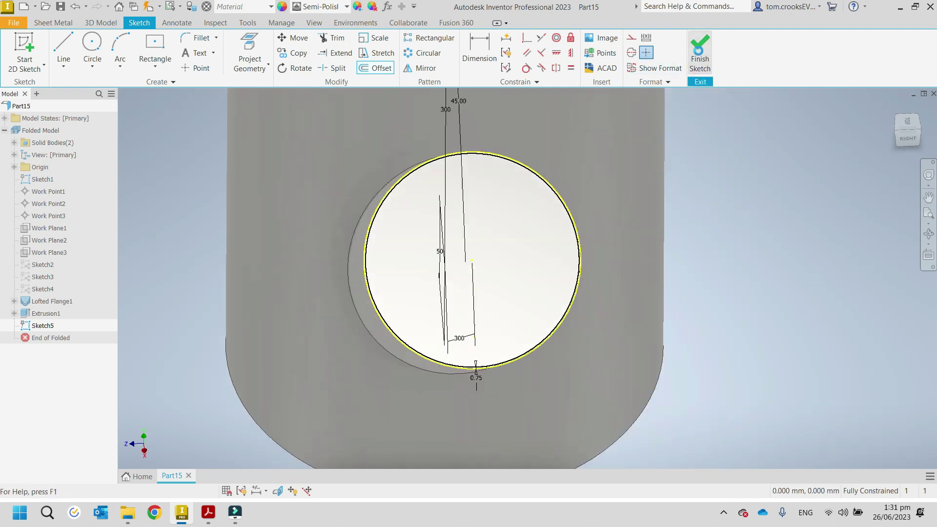
Set up an Extrude of the inner offset circle from the branch end up to the main pipe's inner face
{"action": "middle_click_drag", "start_coordinate": [414, 264], "coordinate": [485, 265]}
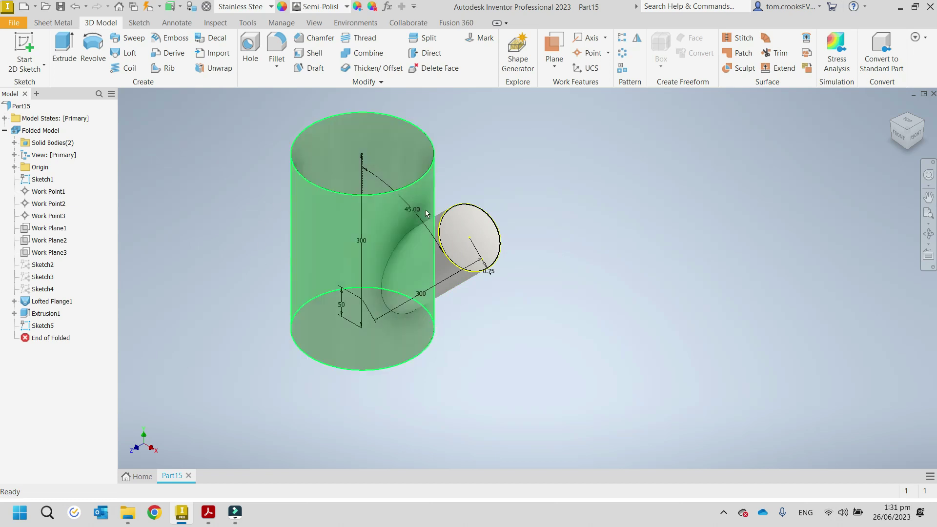
{"action": "scroll", "coordinate": [466, 236], "scroll_direction": "down", "scroll_amount": 4}
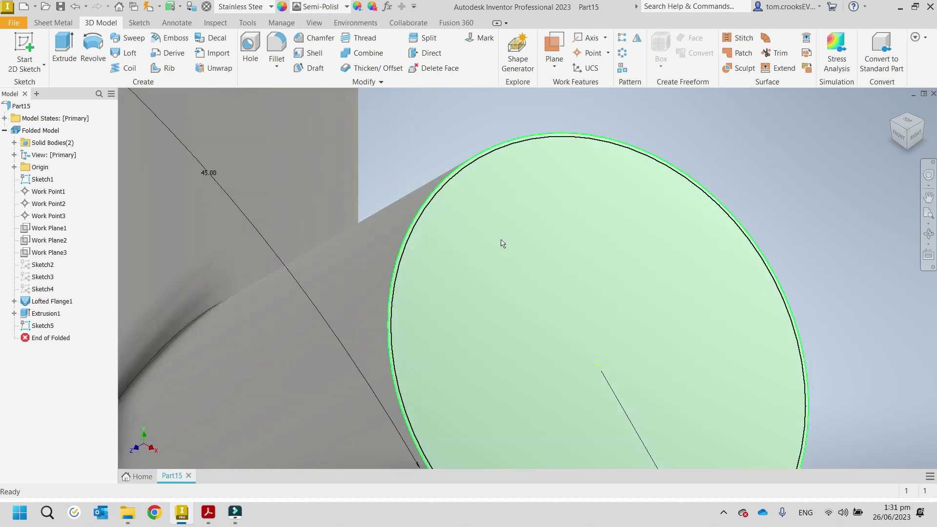
{"action": "scroll", "coordinate": [468, 231], "scroll_direction": "up", "scroll_amount": 2}
{"action": "left_click", "coordinate": [469, 233]}
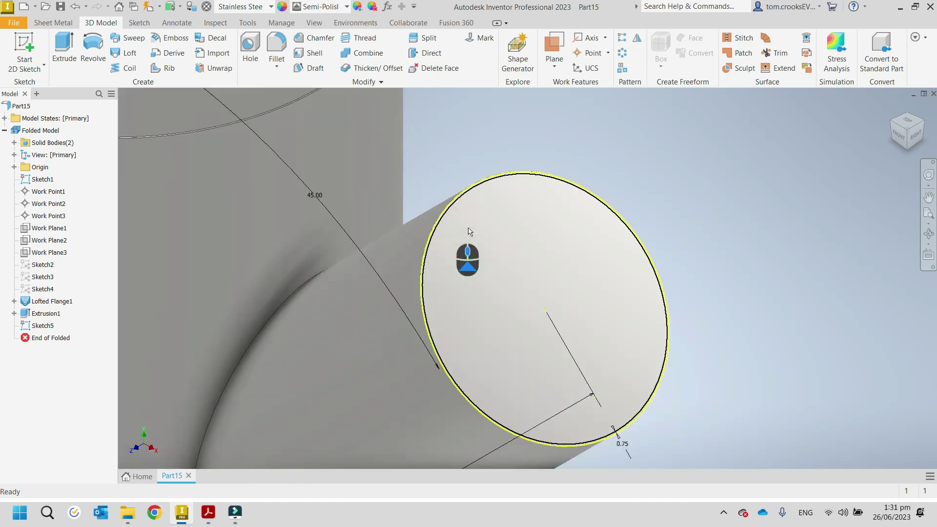
{"action": "left_click", "coordinate": [64, 43]}
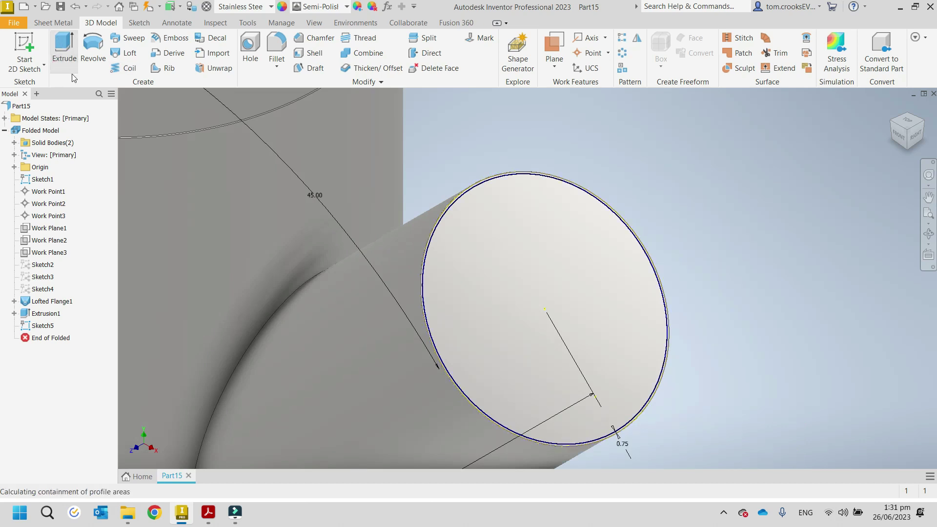
{"action": "scroll", "coordinate": [443, 271], "scroll_direction": "down", "scroll_amount": 4}
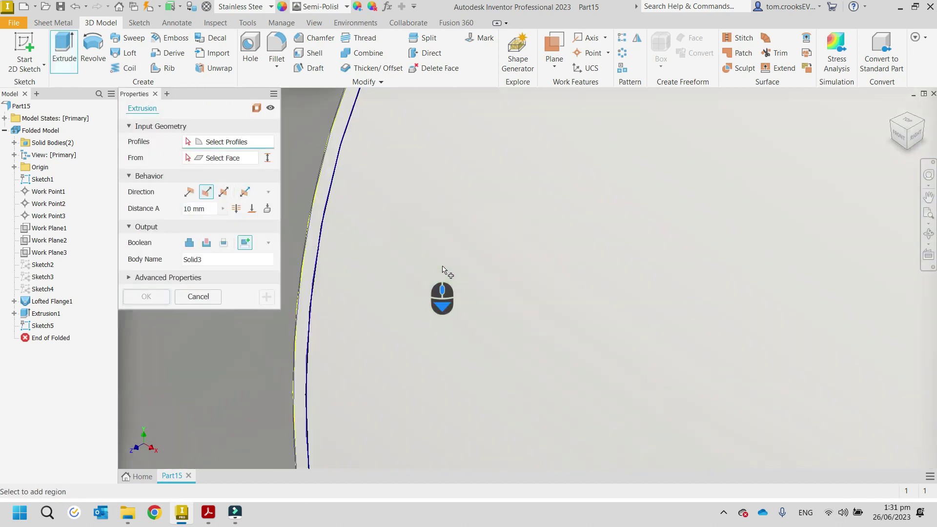
{"action": "left_click", "coordinate": [316, 226]}
{"action": "left_click", "coordinate": [349, 236]}
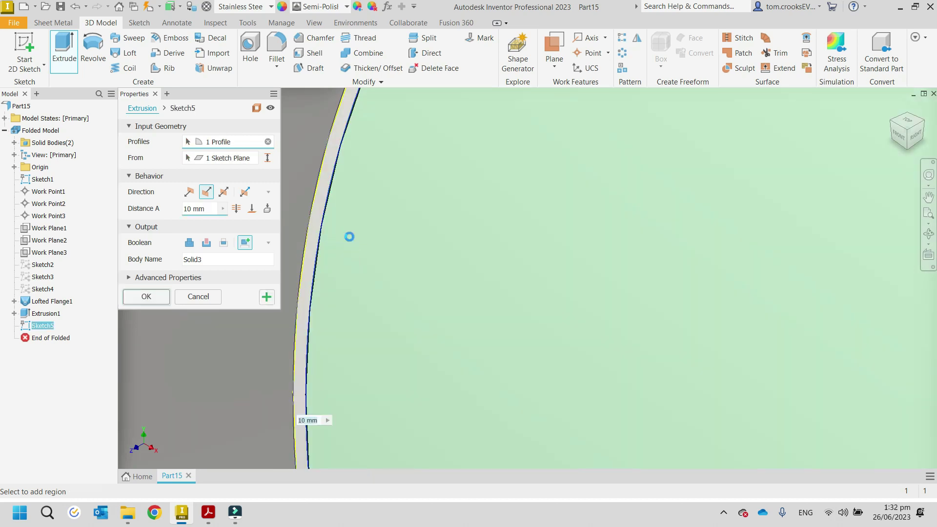
{"action": "scroll", "coordinate": [481, 224], "scroll_direction": "up", "scroll_amount": 4}
{"action": "scroll", "coordinate": [480, 224], "scroll_direction": "up", "scroll_amount": 4}
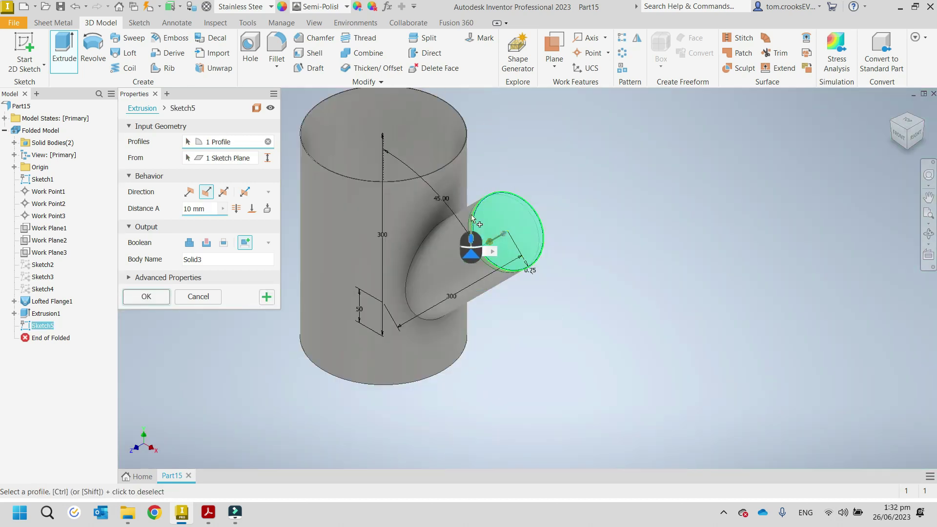
{"action": "left_click", "coordinate": [252, 209]}
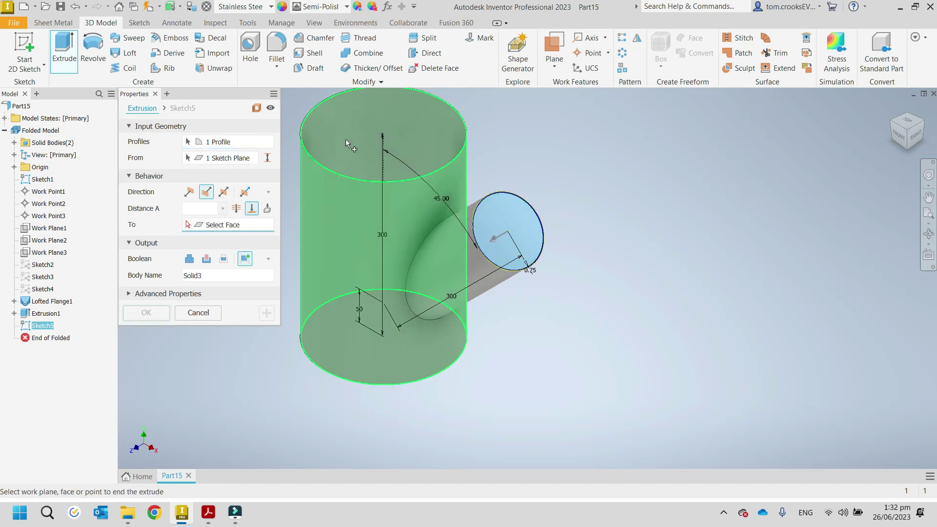
{"action": "left_click", "coordinate": [350, 125]}
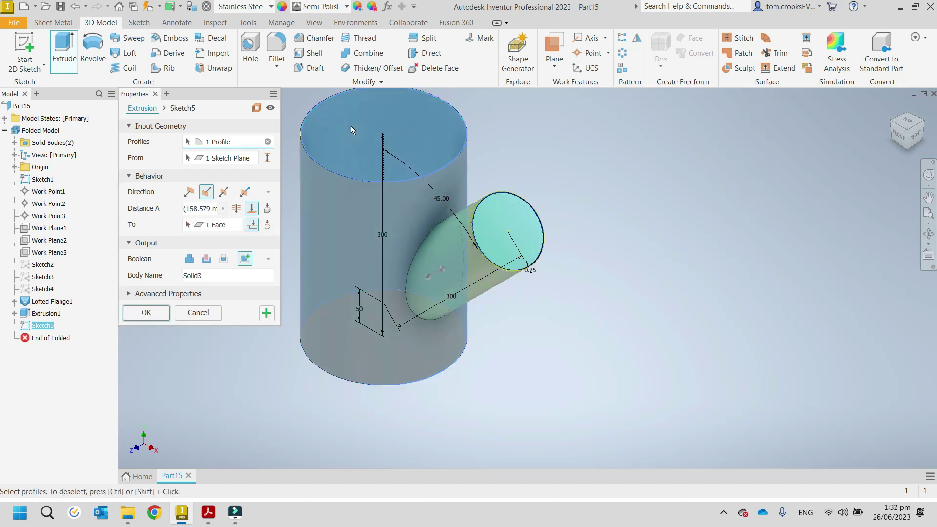
Make the extrusion a cut through both the branch and main pipe solids and create it
{"action": "left_click", "coordinate": [207, 259]}
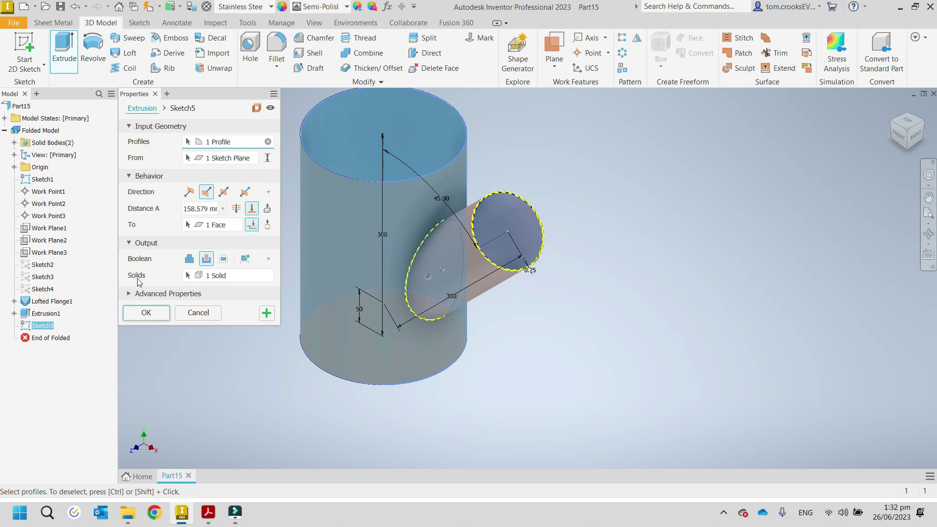
{"action": "left_click", "coordinate": [227, 277]}
{"action": "left_click", "coordinate": [350, 236]}
{"action": "left_click", "coordinate": [146, 312]}
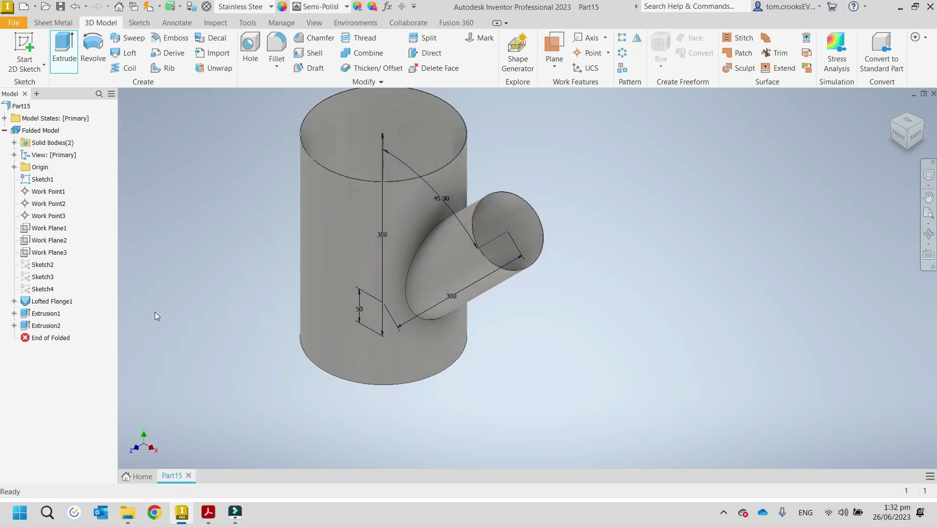
Hide Sketch1, the layout sketch with the pipe and branch dimensions
{"action": "middle_click_drag", "start_coordinate": [247, 256], "coordinate": [267, 301]}
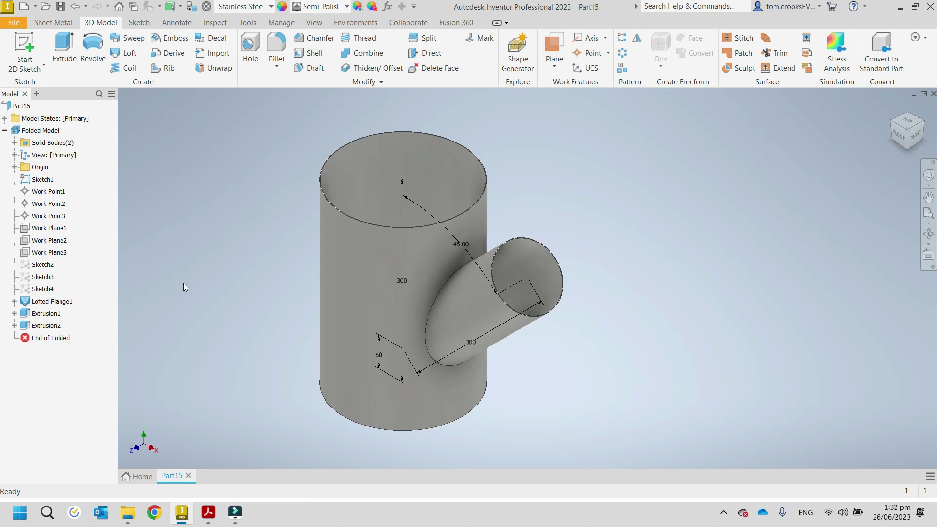
{"action": "right_click", "coordinate": [45, 181]}
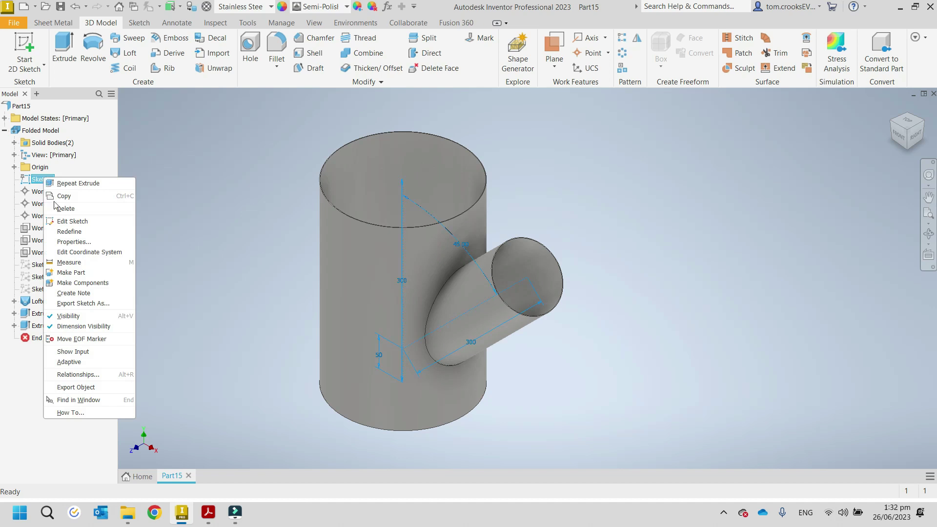
{"action": "left_click", "coordinate": [76, 317]}
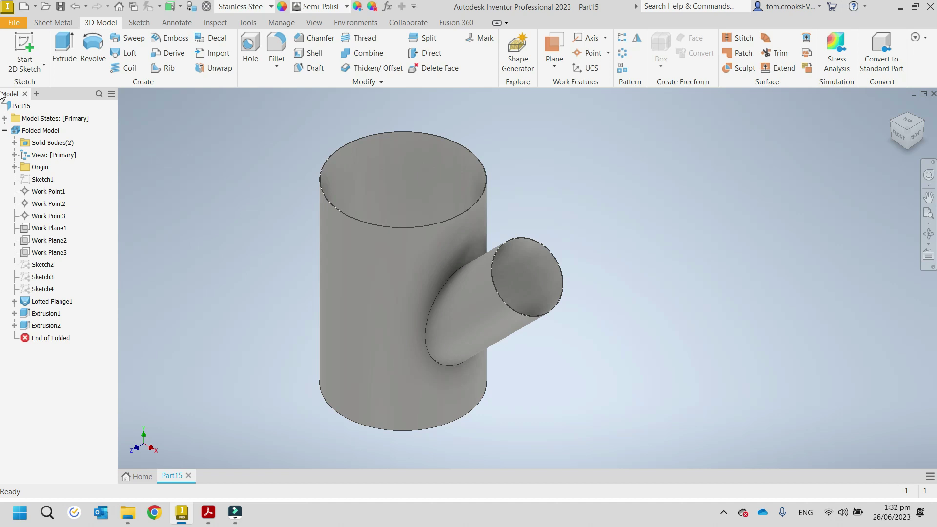
Make the origin XY Plane visible through the pipe and branch
{"action": "left_click", "coordinate": [14, 168]}
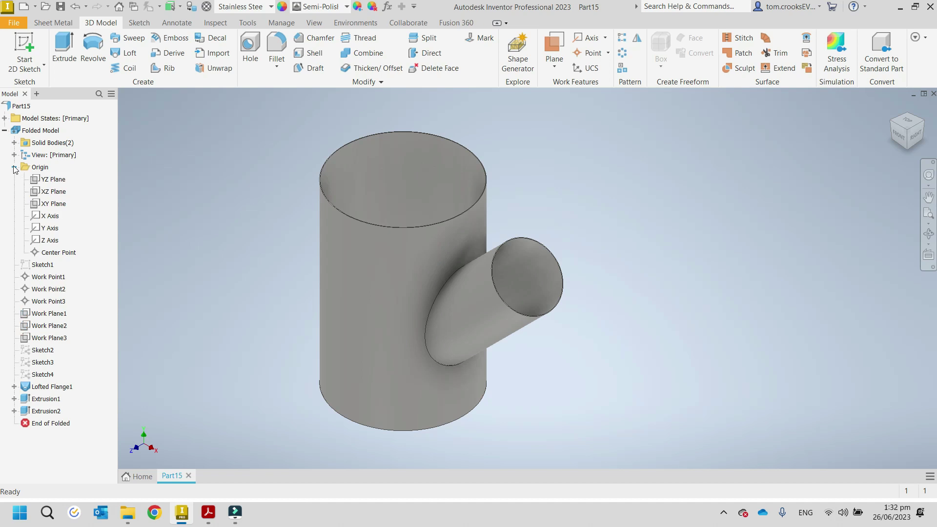
{"action": "right_click", "coordinate": [59, 204]}
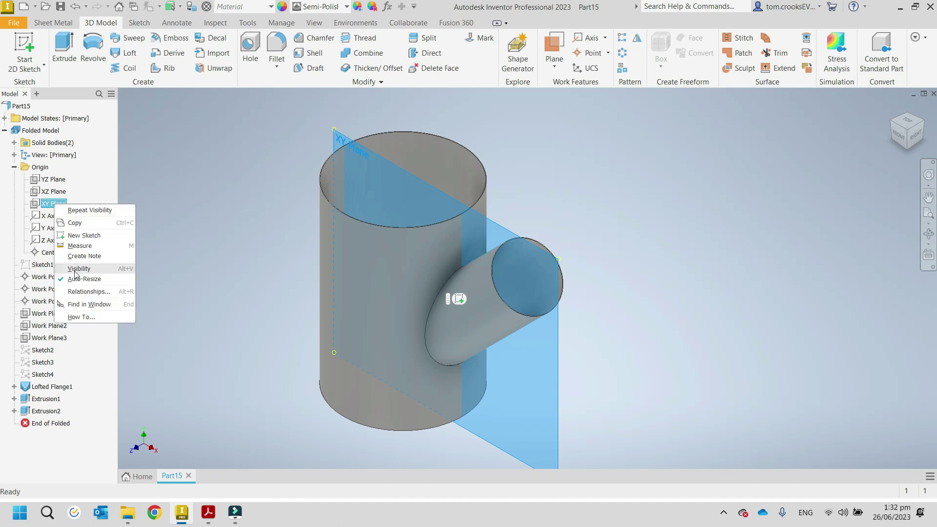
{"action": "left_click", "coordinate": [76, 269]}
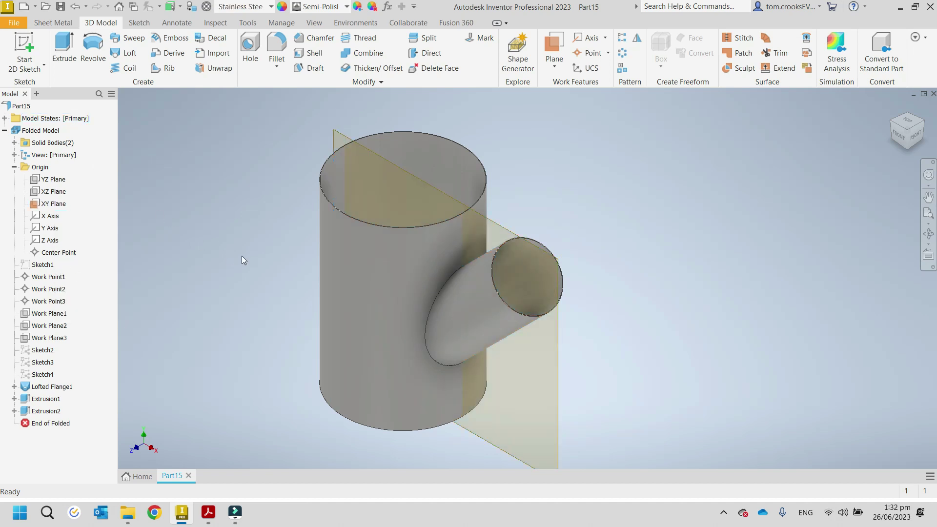
Create a work point where the XY Plane crosses the circular end edge of the branch
{"action": "middle_click_drag", "start_coordinate": [226, 244], "coordinate": [253, 244], "text": "shift"}
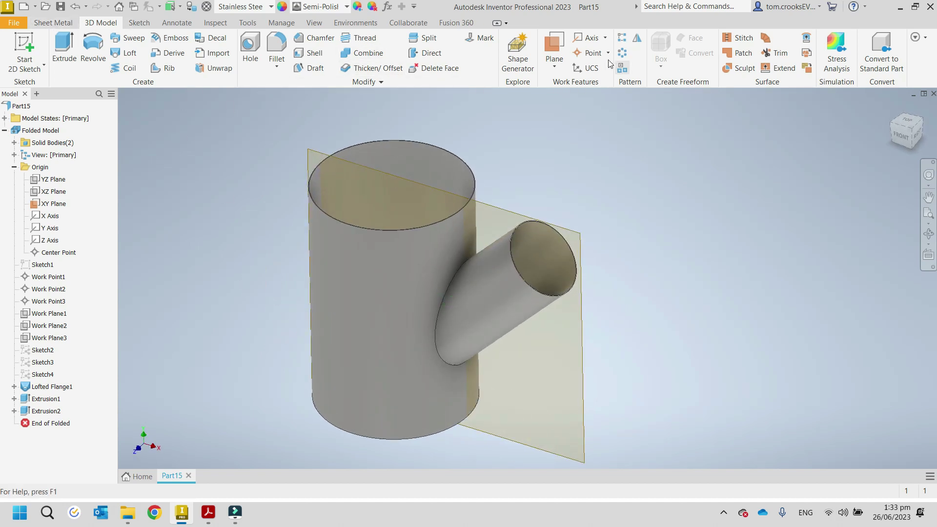
{"action": "left_click", "coordinate": [51, 23]}
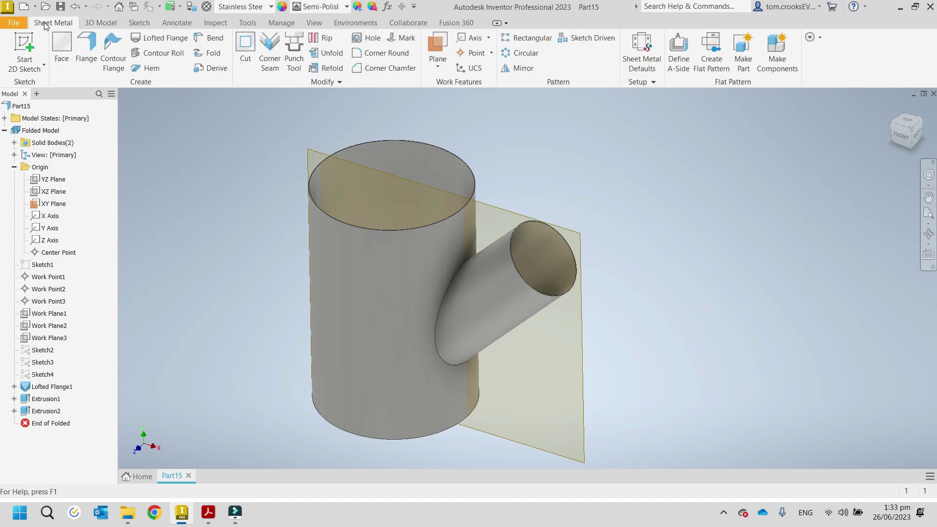
{"action": "left_click", "coordinate": [473, 54]}
{"action": "middle_click_drag", "start_coordinate": [498, 161], "coordinate": [561, 193], "text": "shift"}
{"action": "scroll", "coordinate": [552, 197], "scroll_direction": "down", "scroll_amount": 5}
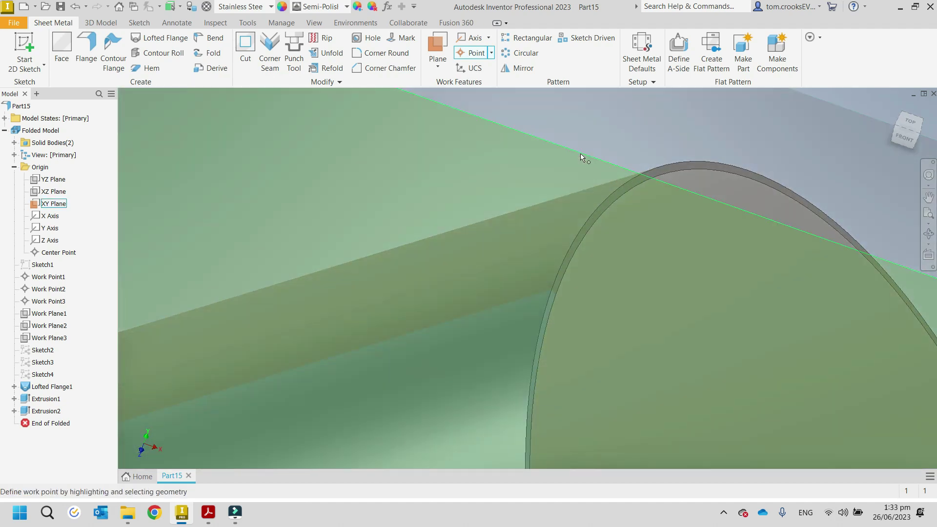
{"action": "left_click", "coordinate": [580, 153]}
{"action": "left_click", "coordinate": [552, 288]}
{"action": "scroll", "coordinate": [539, 227], "scroll_direction": "up", "scroll_amount": 5}
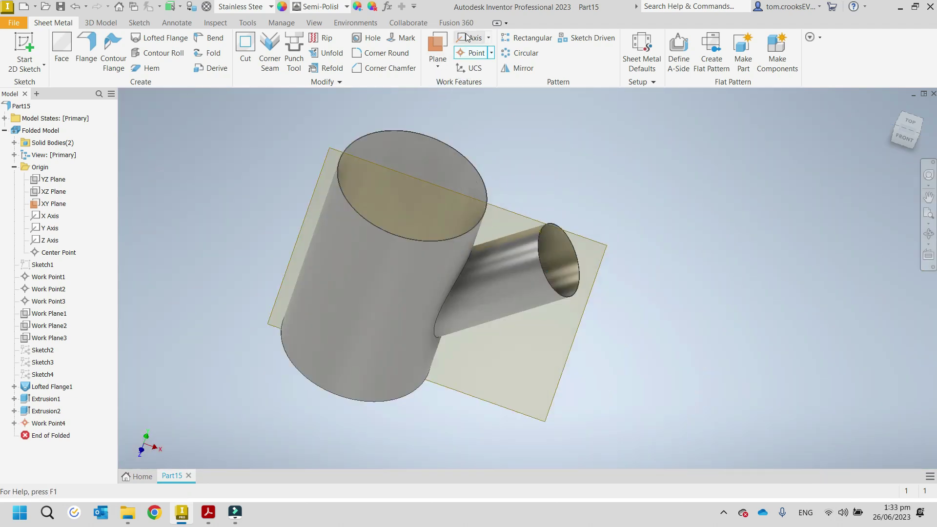
Create a work point where the XY Plane crosses the main pipe's upper edge, on the side opposite the branch
{"action": "scroll", "coordinate": [342, 156], "scroll_direction": "down", "scroll_amount": 8}
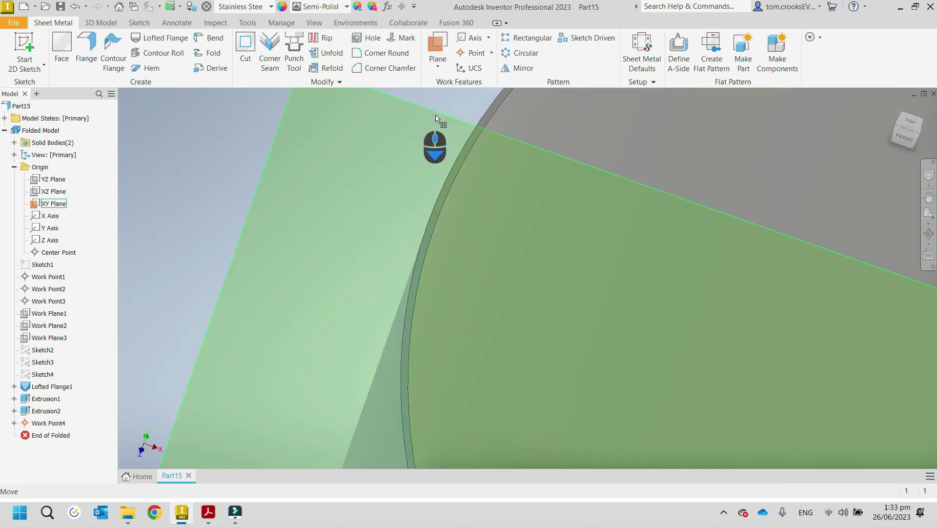
{"action": "left_click", "coordinate": [469, 53]}
{"action": "left_click", "coordinate": [451, 120]}
{"action": "left_click", "coordinate": [423, 224]}
{"action": "scroll", "coordinate": [400, 206], "scroll_direction": "up", "scroll_amount": 8}
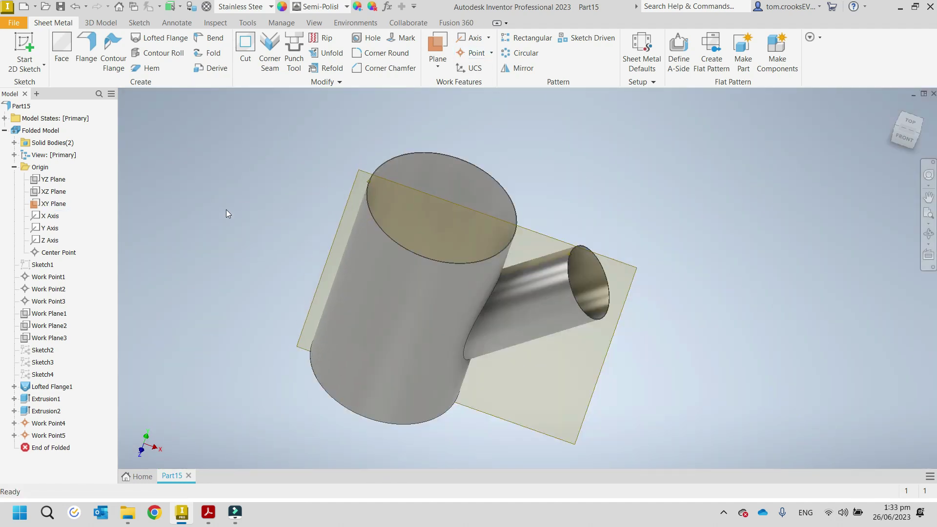
{"action": "key", "text": "Escape"}
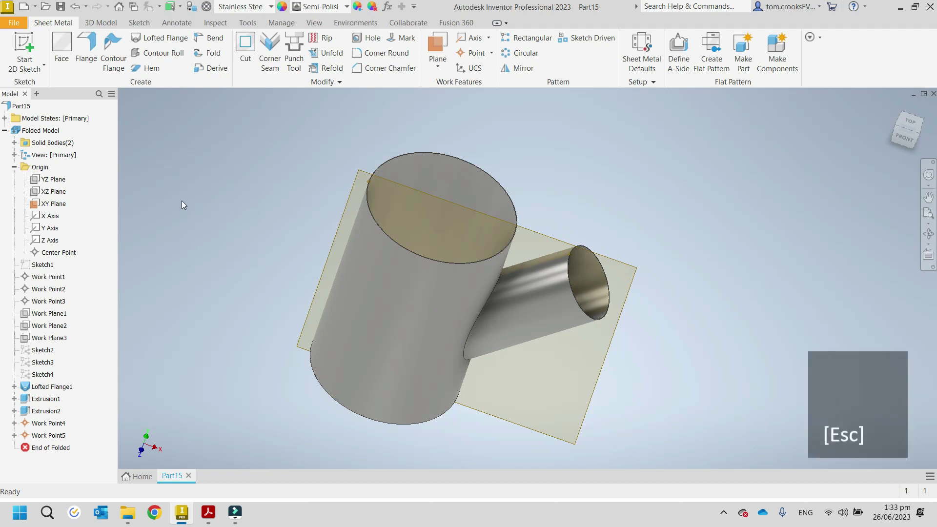
Hide the origin XY Plane
{"action": "left_click", "coordinate": [58, 205]}
{"action": "right_click", "coordinate": [58, 205]}
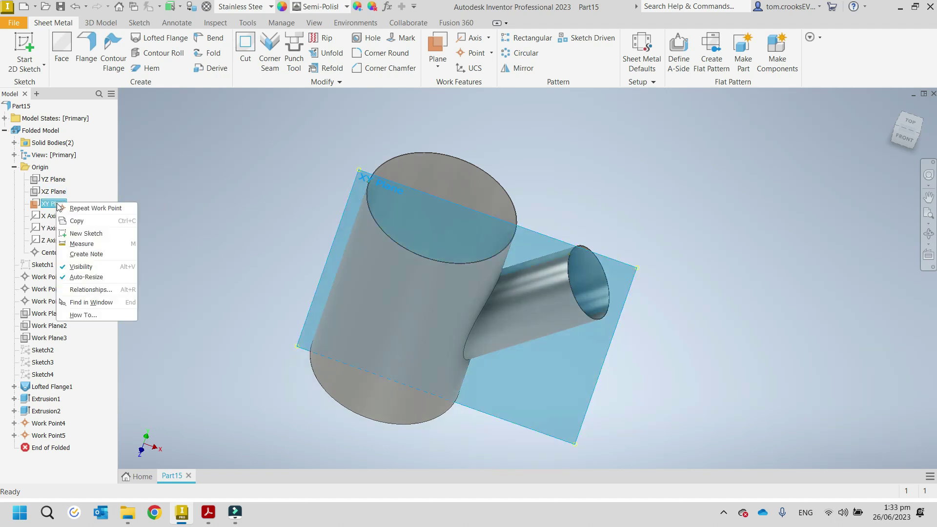
{"action": "left_click", "coordinate": [69, 266]}
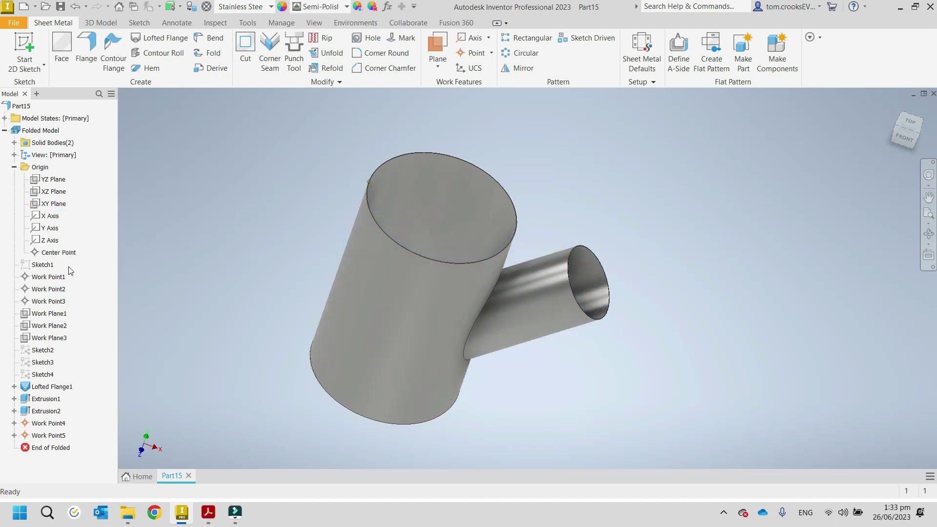
Rip the main pipe's face with a single-point rip at the work point on its upper edge, using a 0.1 gap
{"action": "left_click", "coordinate": [326, 37]}
{"action": "middle_click_drag", "start_coordinate": [286, 314], "coordinate": [342, 327], "text": "shift"}
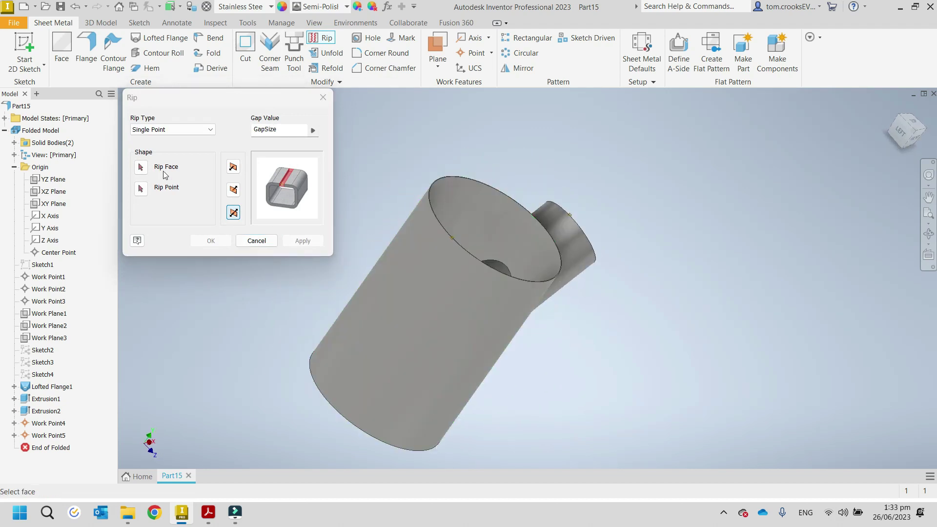
{"action": "left_click", "coordinate": [414, 273]}
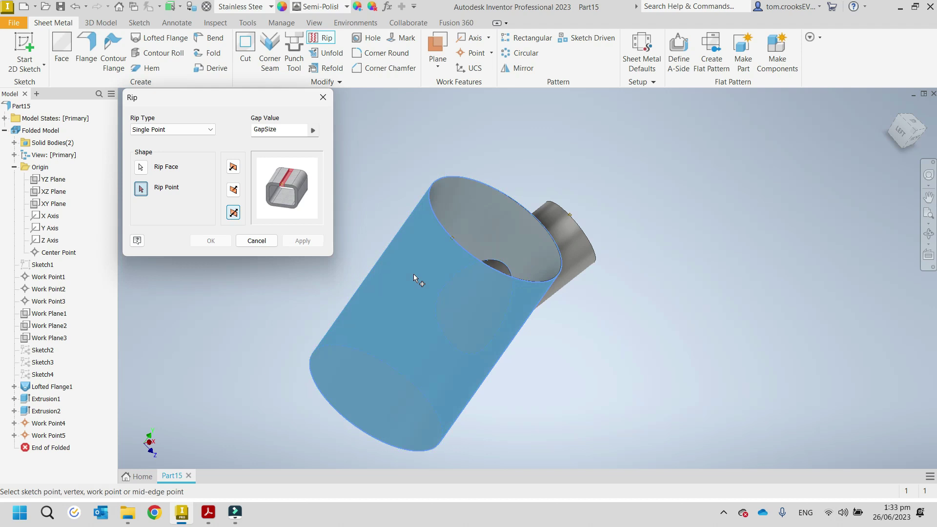
{"action": "left_click", "coordinate": [453, 237]}
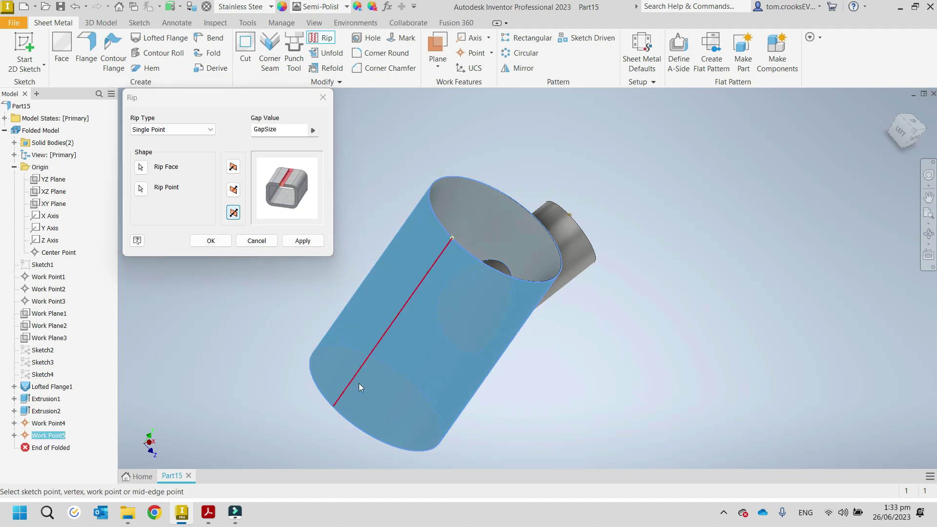
{"action": "left_click", "coordinate": [291, 129]}
{"action": "left_click_drag", "start_coordinate": [291, 129], "coordinate": [241, 131]}
{"action": "type", "text": "0.1"}
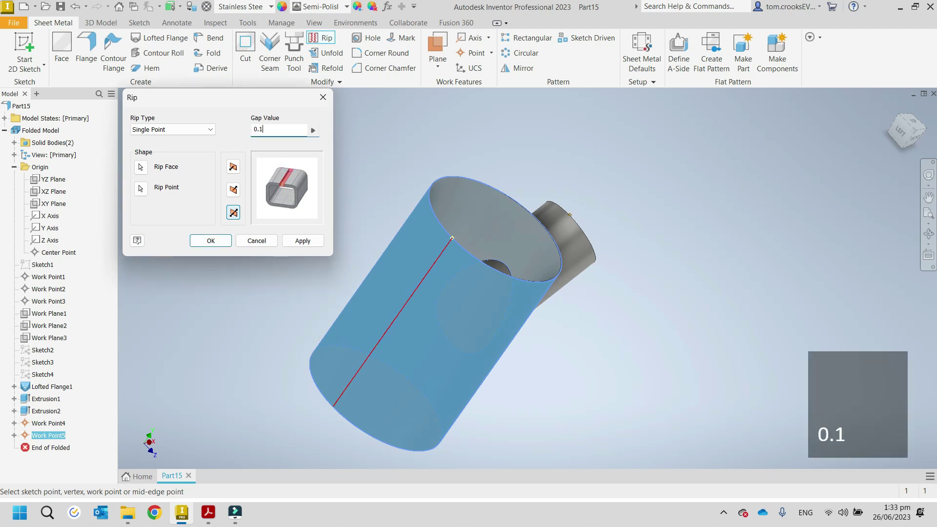
{"action": "left_click", "coordinate": [303, 241]}
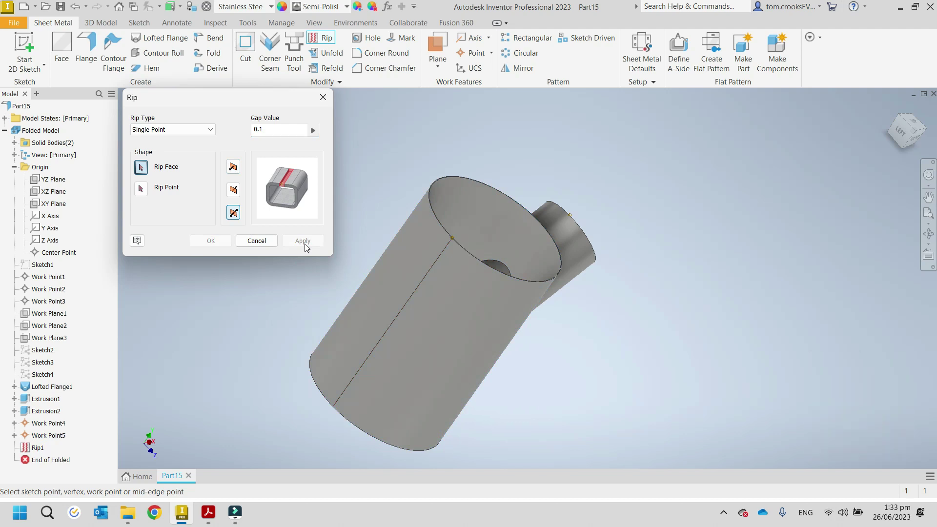
{"action": "key", "text": "Escape"}
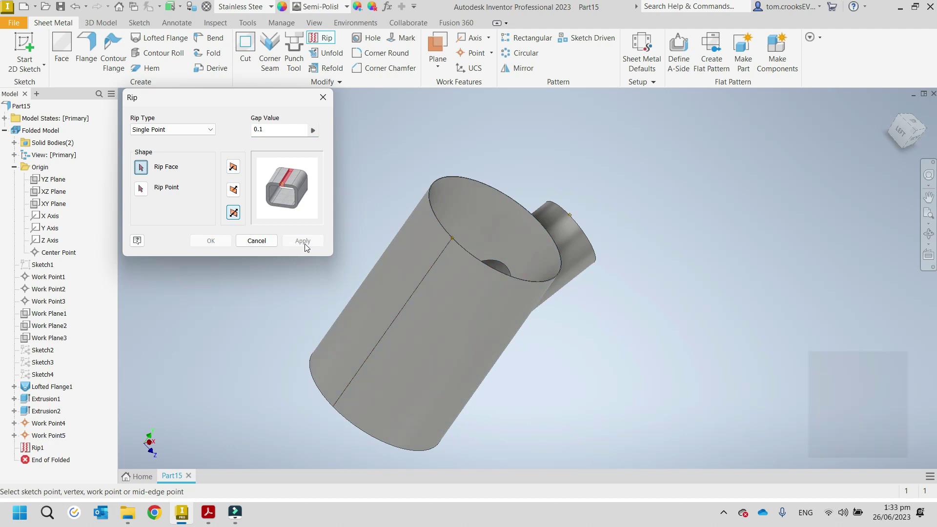
Rip the branch's face with a single-point rip at the work point on its end edge, using a 0.1 gap
{"action": "middle_click_drag", "start_coordinate": [359, 216], "coordinate": [283, 195], "text": "shift"}
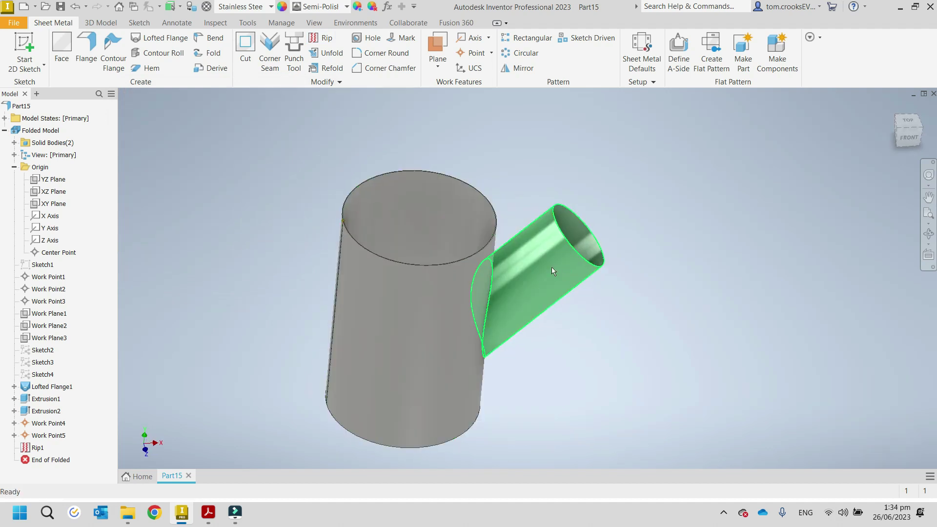
{"action": "left_click", "coordinate": [319, 37]}
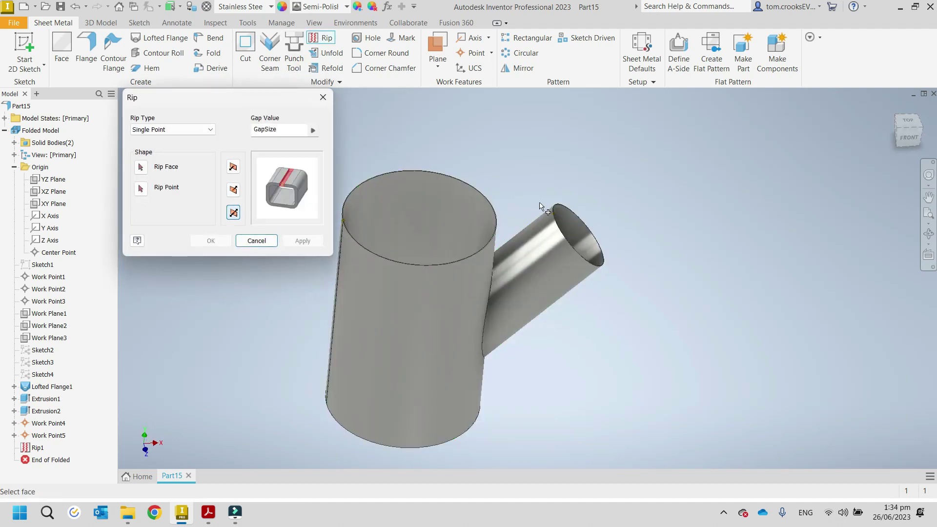
{"action": "left_click", "coordinate": [543, 245]}
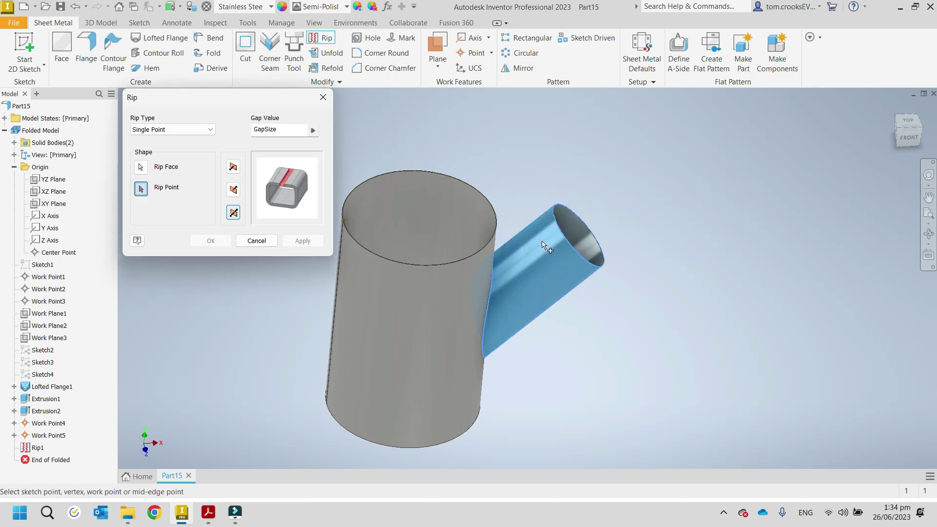
{"action": "left_click", "coordinate": [556, 214]}
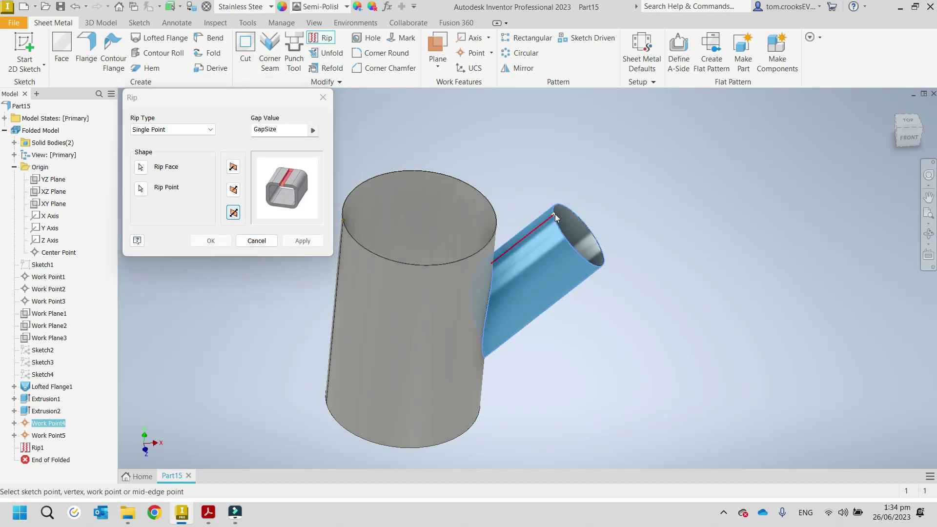
{"action": "double_click", "coordinate": [282, 128]}
{"action": "type", "text": "0.1"}
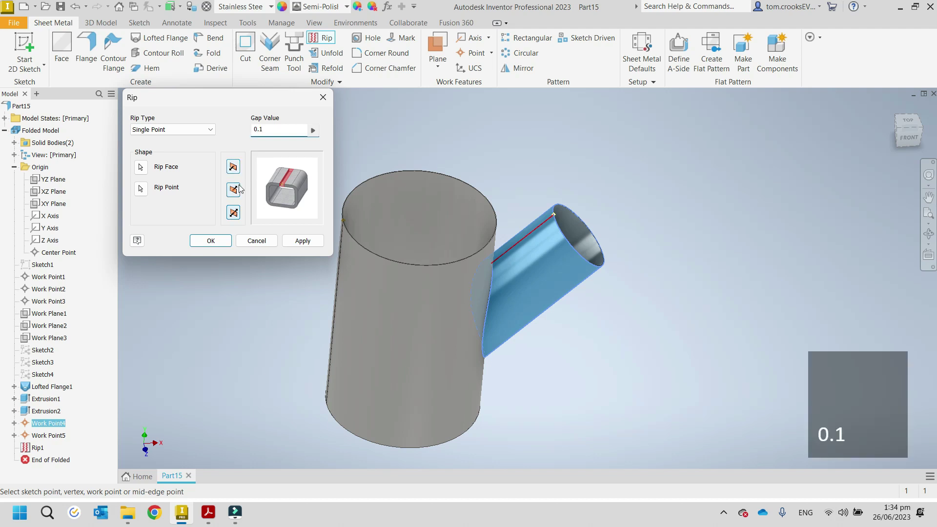
{"action": "left_click", "coordinate": [299, 241]}
{"action": "left_click", "coordinate": [322, 97]}
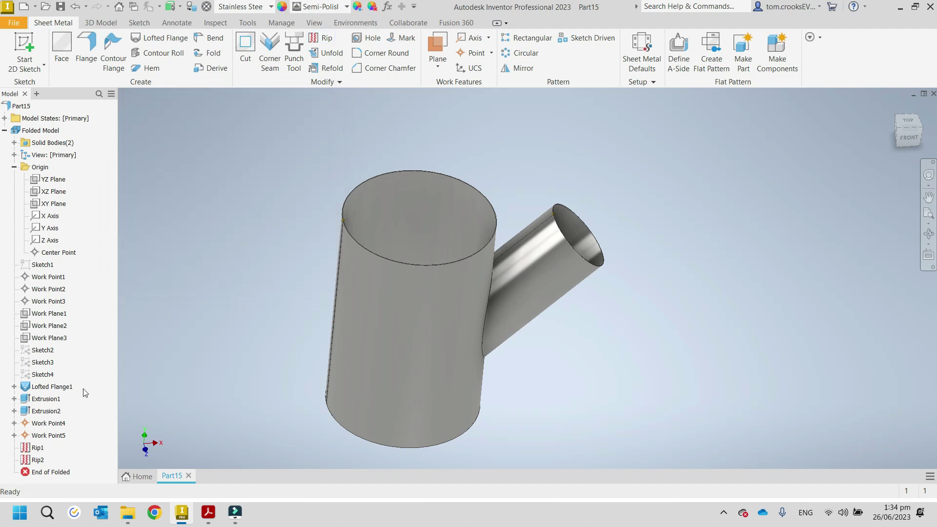
Hide Work Point4 and Work Point5, the work points used for the two rips
{"action": "left_click", "coordinate": [45, 423]}
{"action": "right_click", "coordinate": [44, 428]}
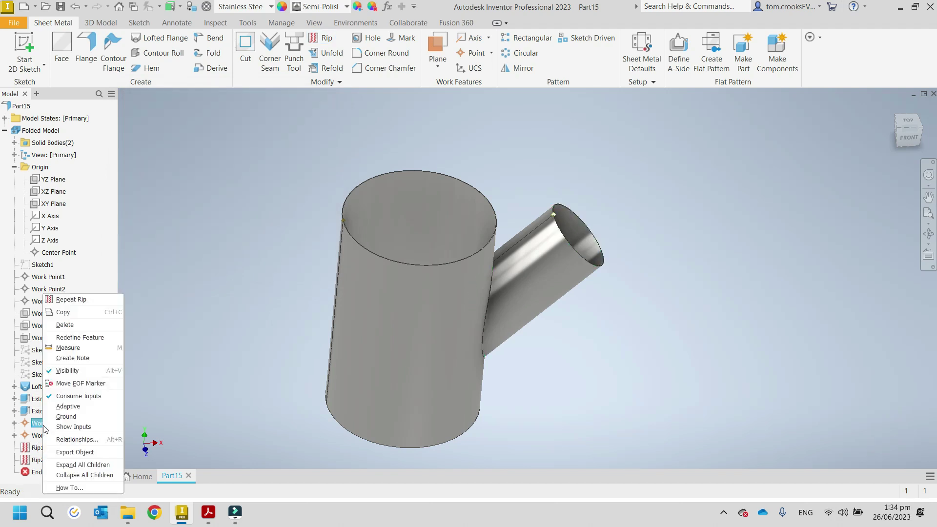
{"action": "left_click", "coordinate": [67, 371]}
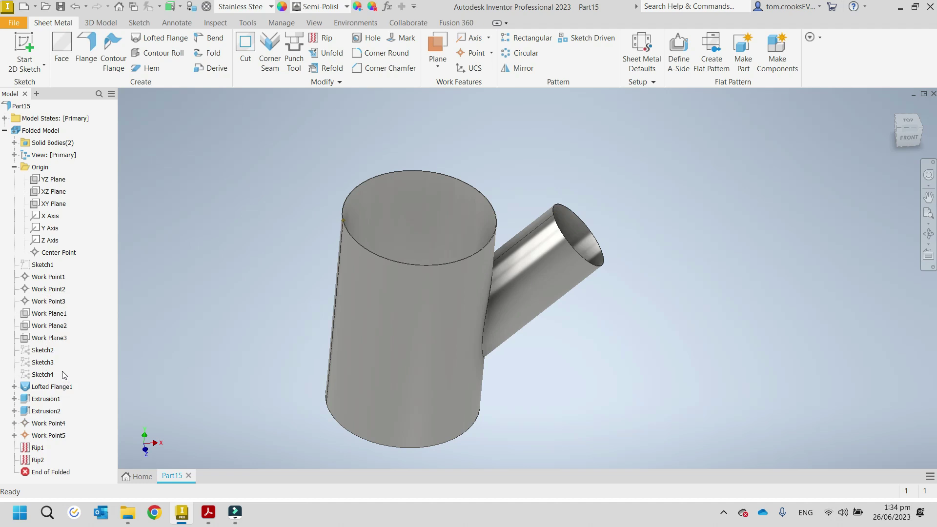
{"action": "left_click", "coordinate": [54, 436]}
{"action": "right_click", "coordinate": [56, 438]}
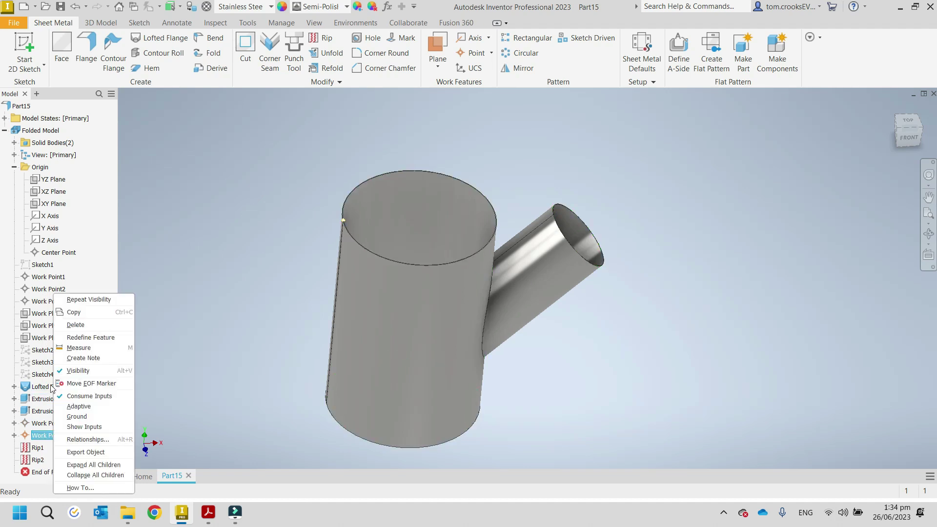
{"action": "left_click", "coordinate": [74, 372]}
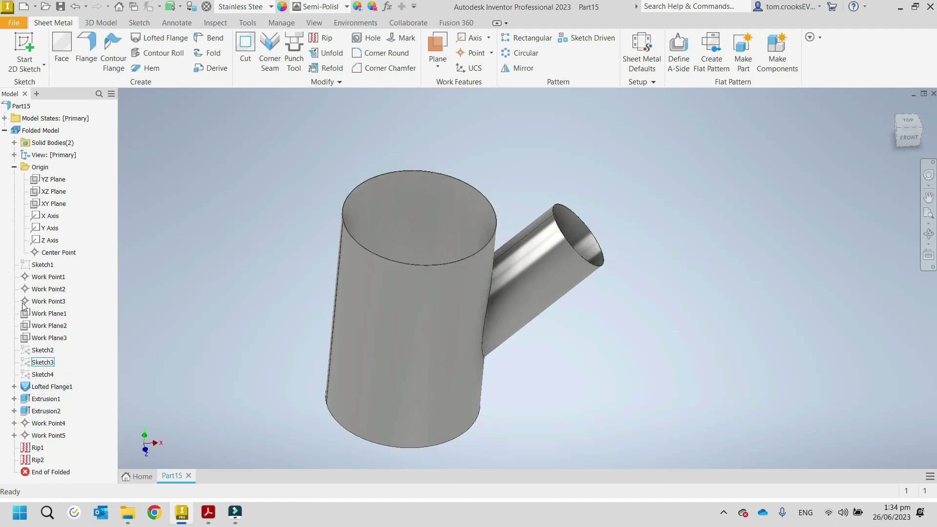
Collapse the Origin and Folded Model branches of the model tree and return the model to its isometric home view
{"action": "left_click", "coordinate": [14, 168]}
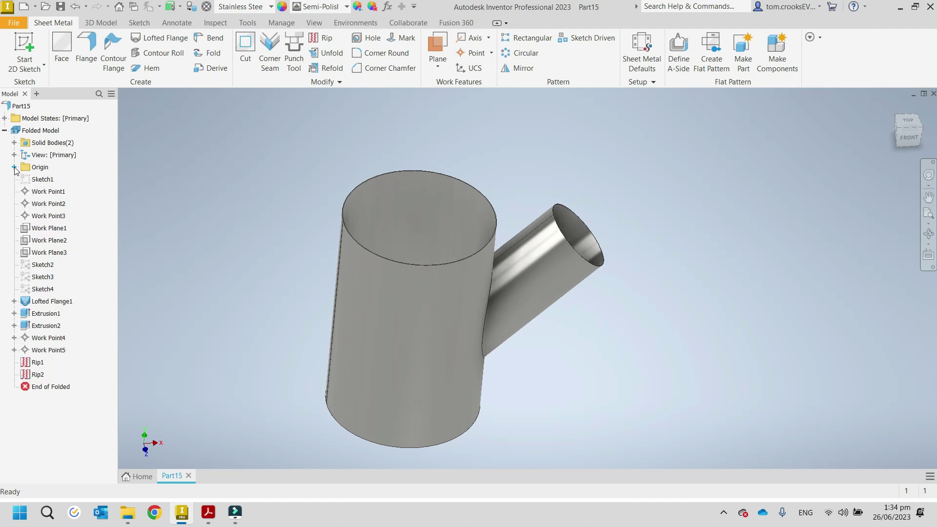
{"action": "left_click", "coordinate": [4, 130]}
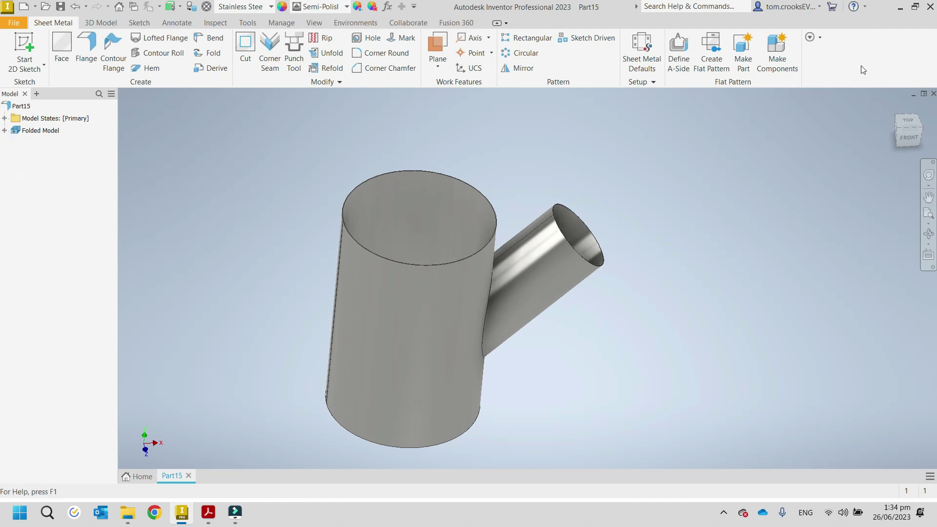
{"action": "left_click", "coordinate": [894, 107]}
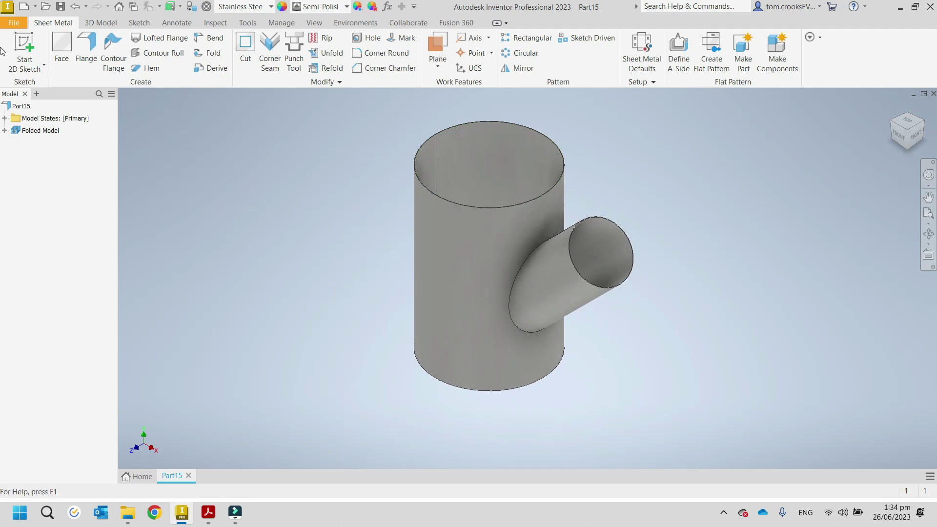
Begin saving the part and create a folder named Branch Take Off one level above the Double Offset Square to Round folder
{"action": "left_click", "coordinate": [14, 23]}
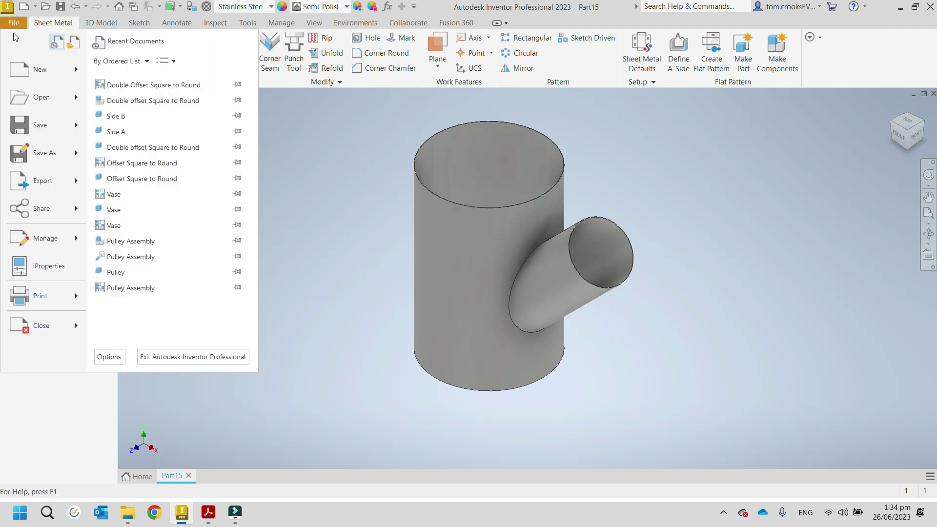
{"action": "key", "text": "Escape"}
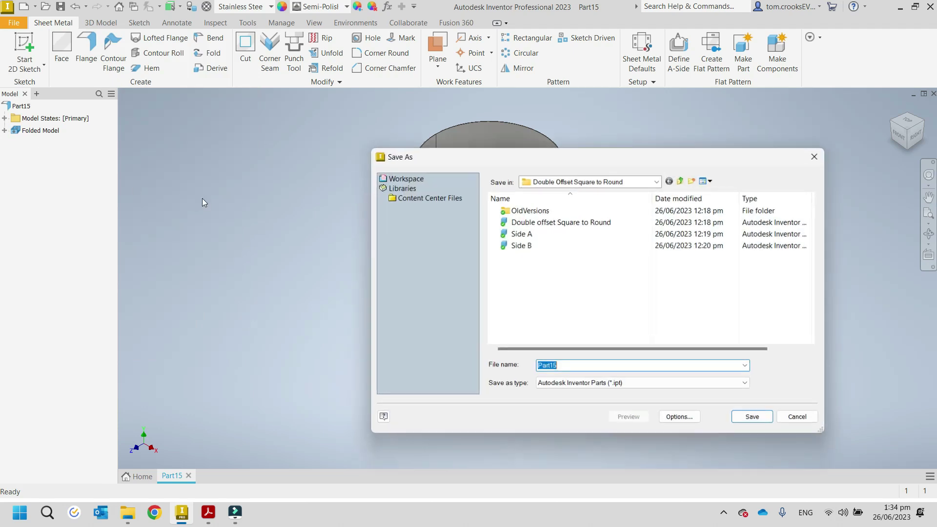
{"action": "left_click", "coordinate": [682, 181]}
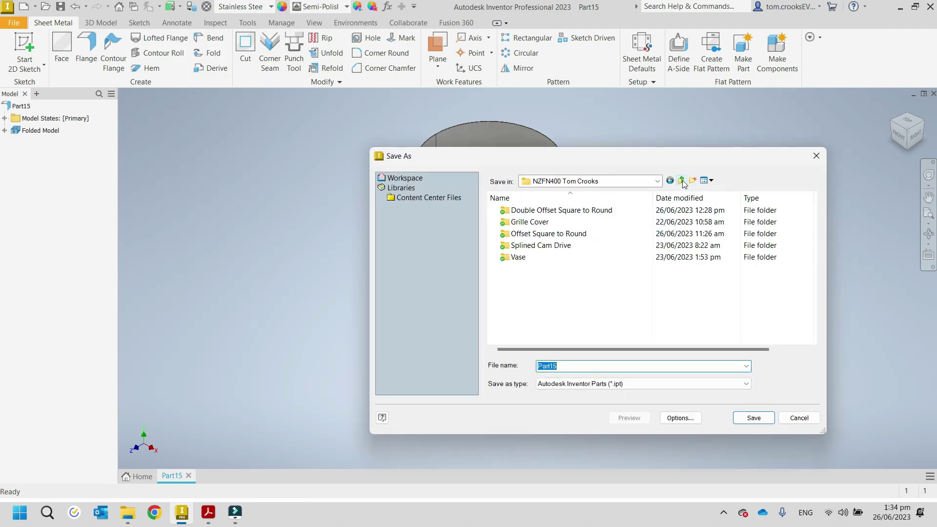
{"action": "right_click", "coordinate": [565, 294]}
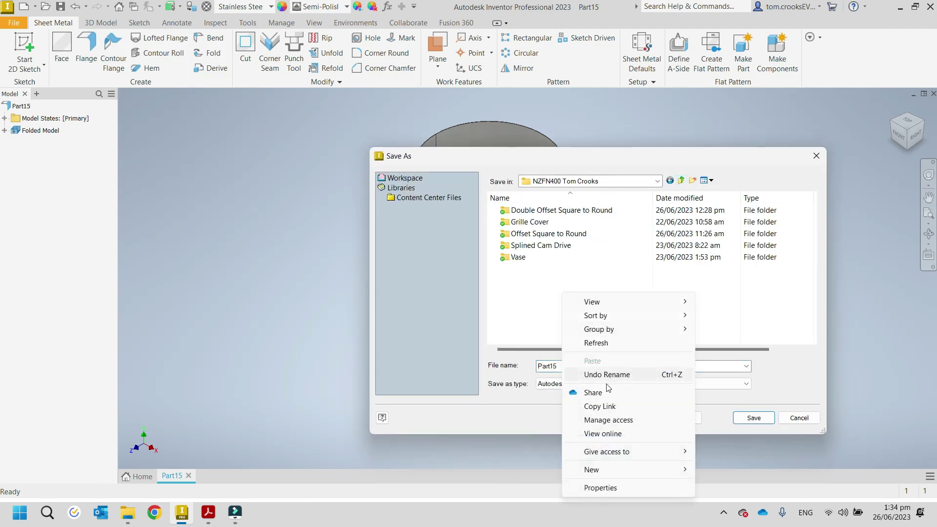
{"action": "mouse_move", "coordinate": [663, 469]}
{"action": "left_click", "coordinate": [732, 331]}
{"action": "type", "text": "B"}
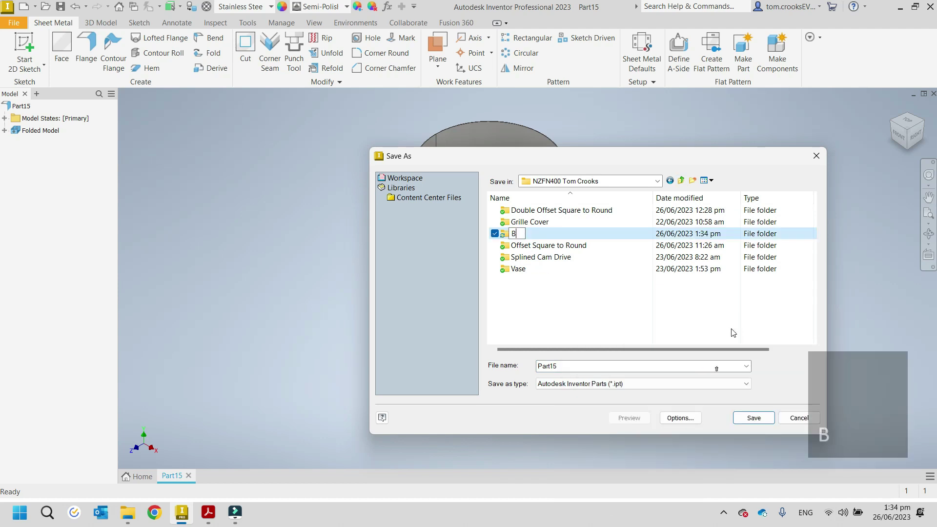
{"action": "type", "text": "ranch Ta"}
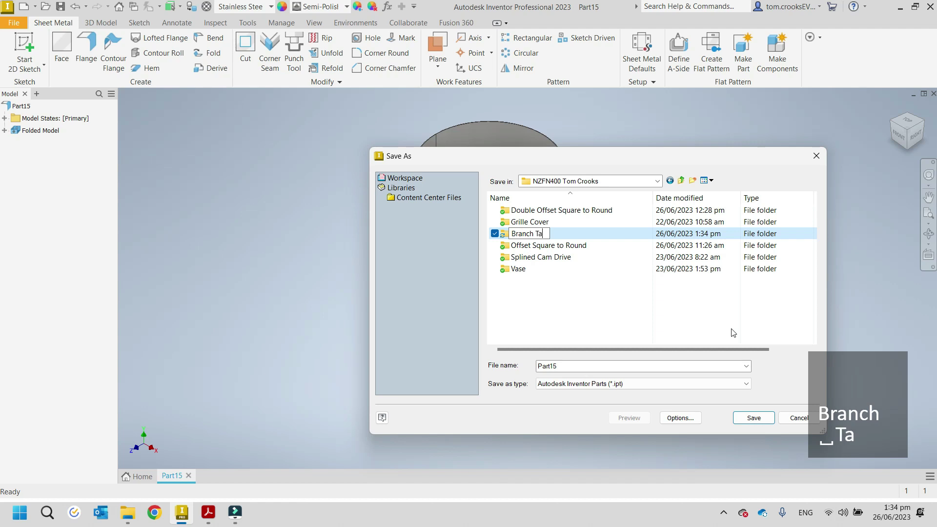
{"action": "type", "text": "ke Off"}
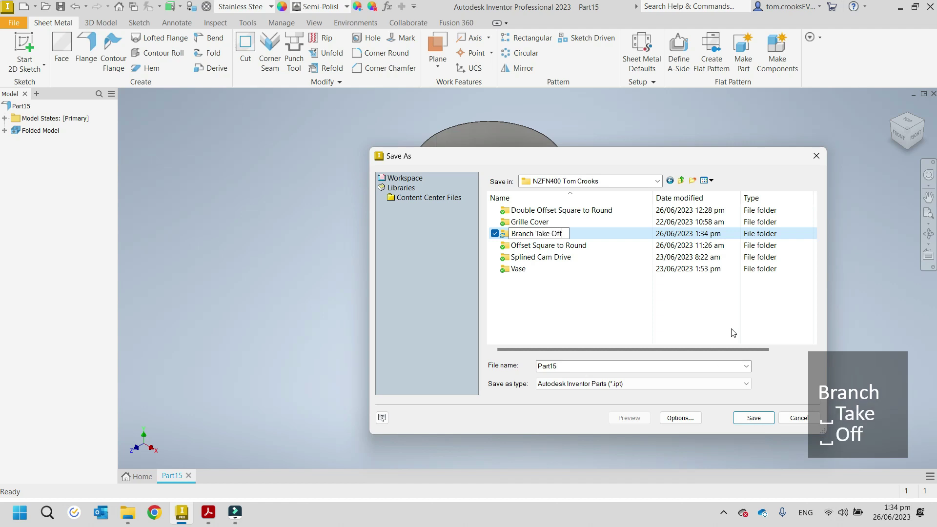
{"action": "left_click", "coordinate": [694, 350]}
Save the part as Branch Take Off inside the new Branch Take Off folder
{"action": "double_click", "coordinate": [545, 208]}
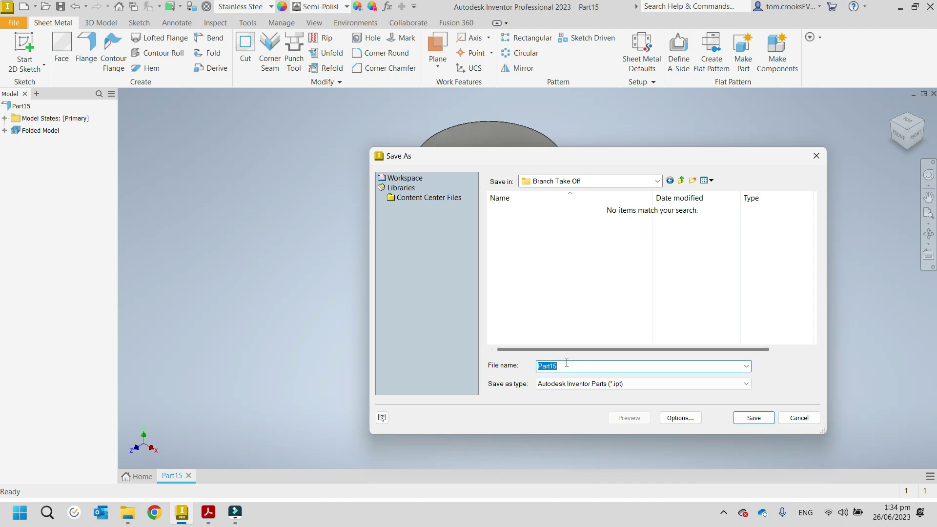
{"action": "type", "text": "Branch"}
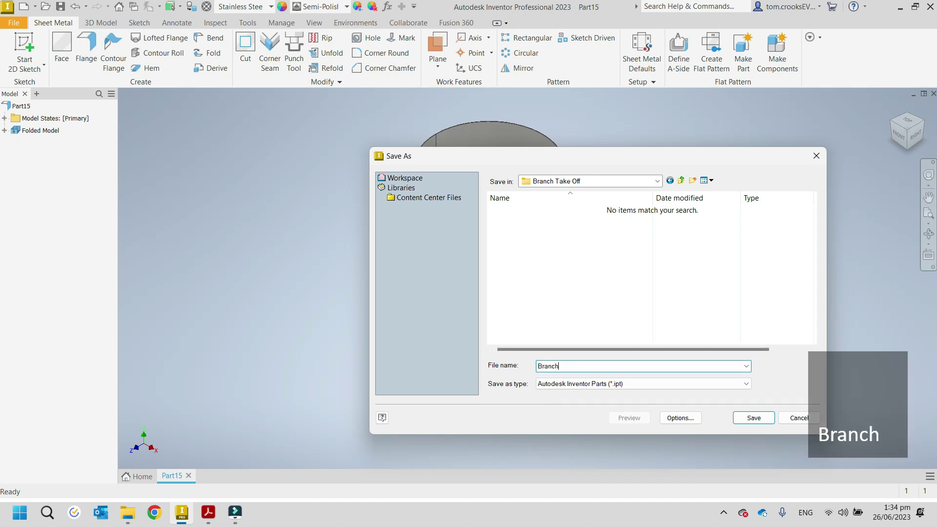
{"action": "type", "text": " Take Off"}
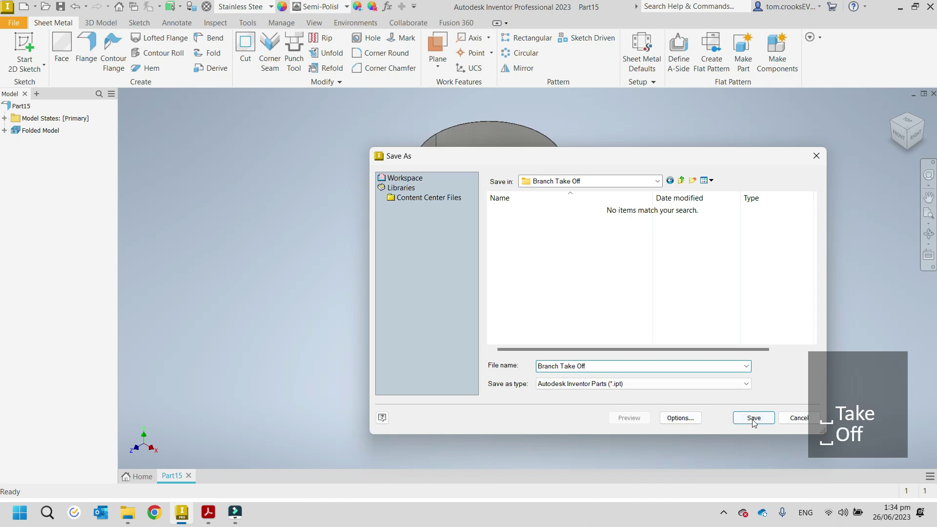
{"action": "left_click", "coordinate": [752, 417]}
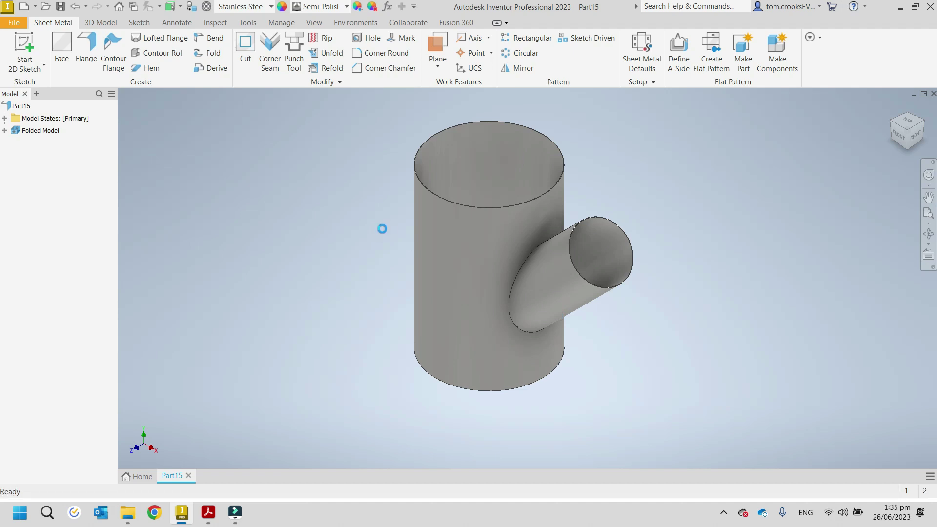
Start Make Components for the Branch Take Off part and set the target assembly's template to Standard (mm).iam
{"action": "middle_click_drag", "start_coordinate": [382, 229], "coordinate": [366, 254]}
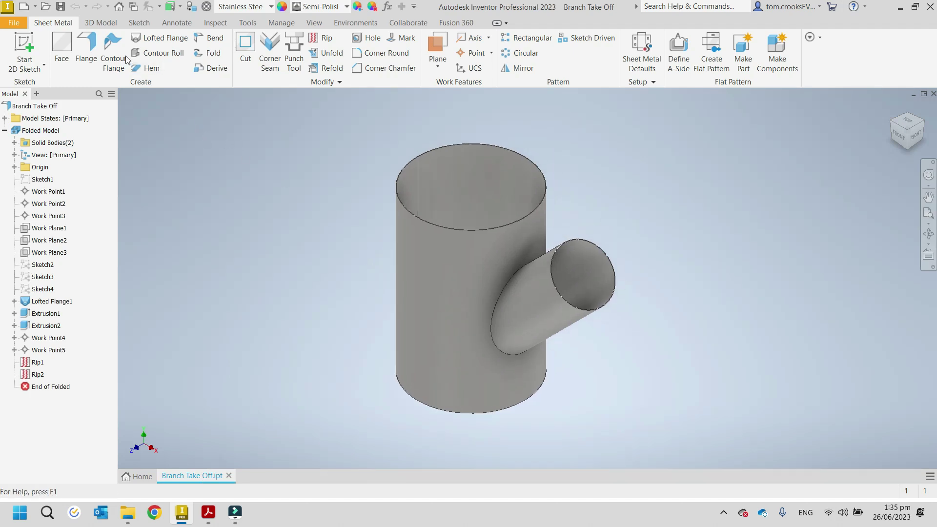
{"action": "left_click", "coordinate": [280, 24]}
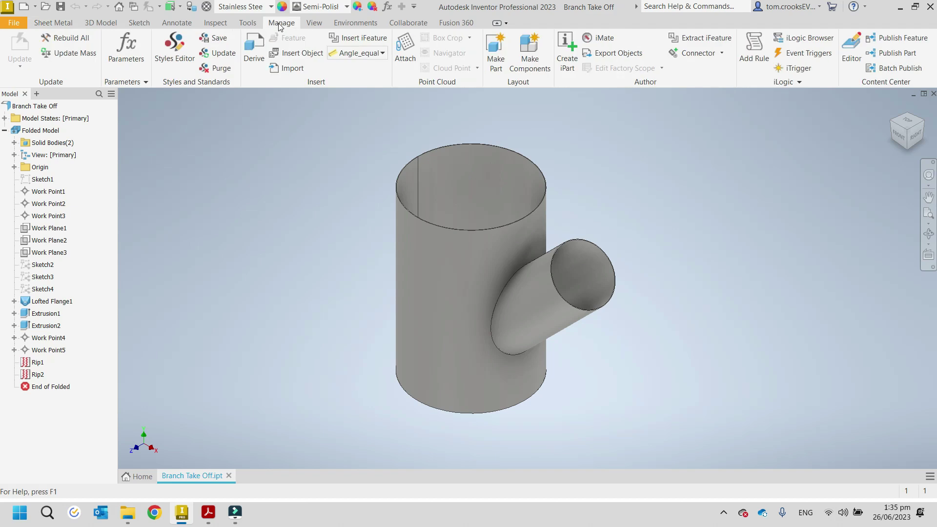
{"action": "left_click", "coordinate": [535, 50]}
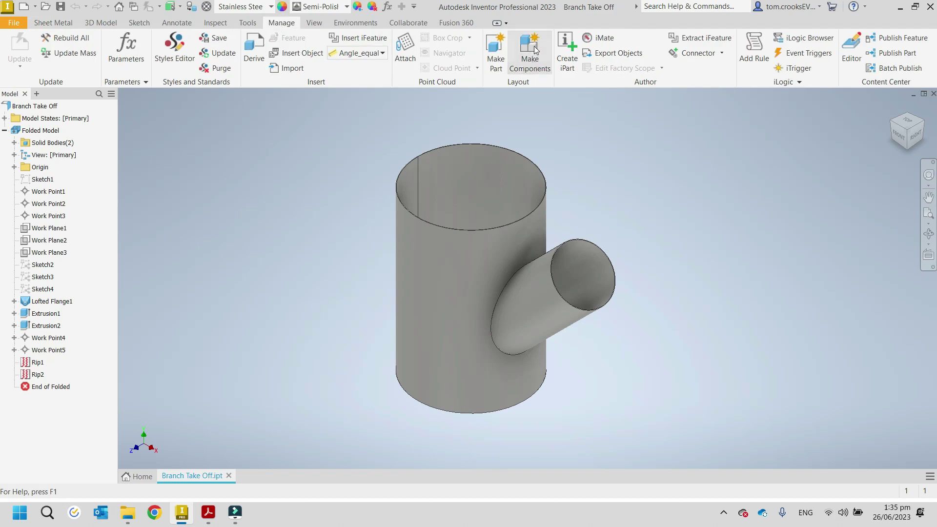
{"action": "middle_click_drag", "start_coordinate": [614, 181], "coordinate": [754, 198]}
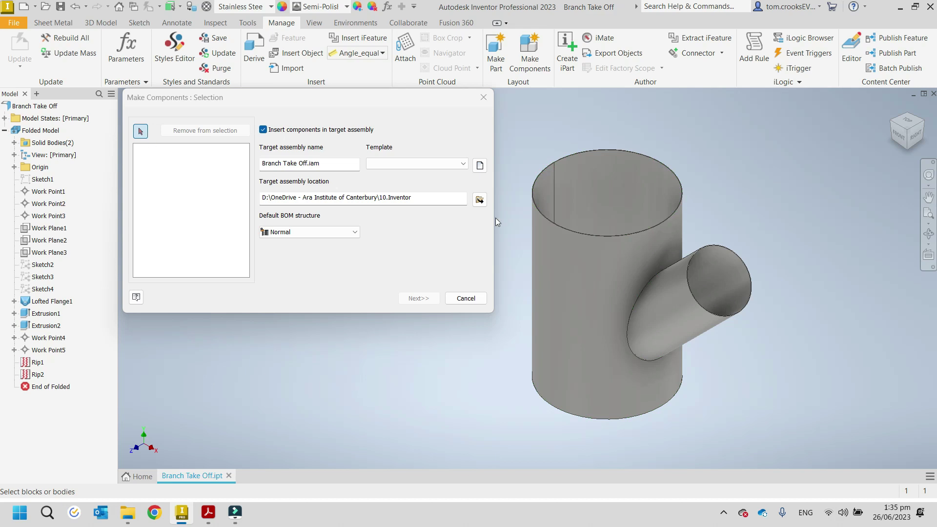
{"action": "left_click", "coordinate": [437, 163]}
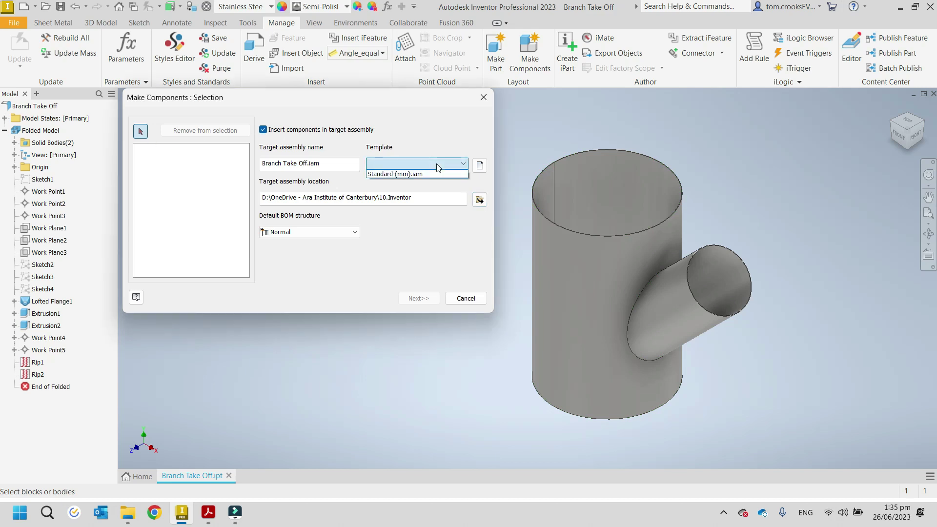
{"action": "left_click", "coordinate": [386, 174]}
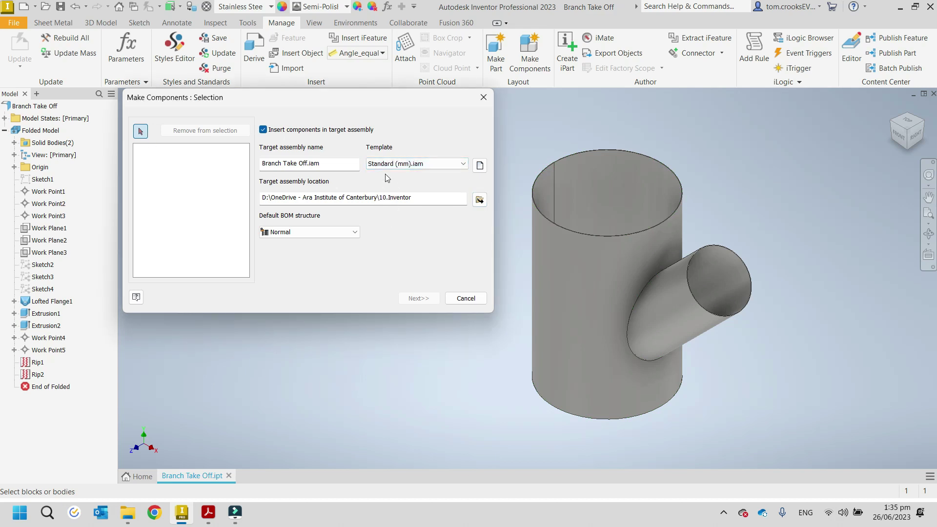
Select the vertical pipe and the angled branch bodies as the components to make and proceed to the body settings
{"action": "left_click", "coordinate": [141, 132]}
{"action": "left_click", "coordinate": [594, 257]}
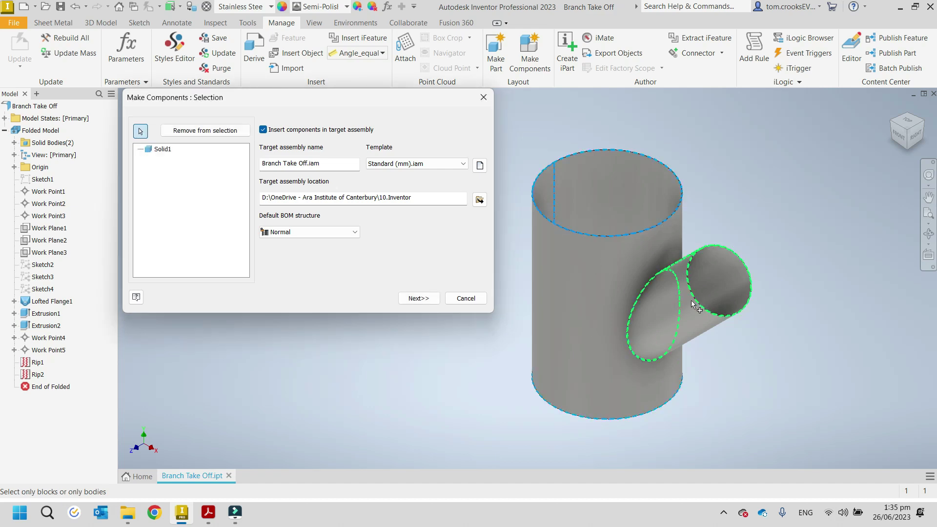
{"action": "left_click", "coordinate": [679, 317]}
{"action": "left_click", "coordinate": [410, 299]}
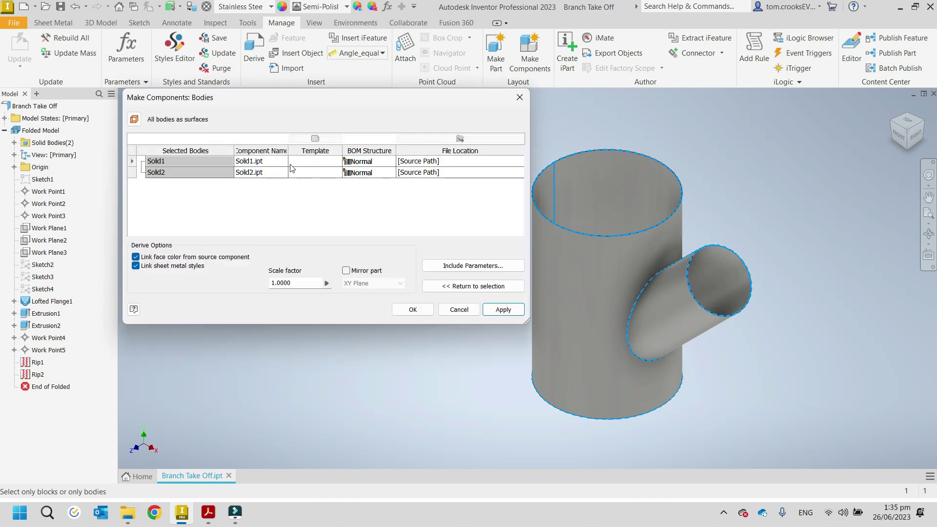
Name the Solid1 component Trunk and the Solid2 component Branch
{"action": "left_click", "coordinate": [277, 161]}
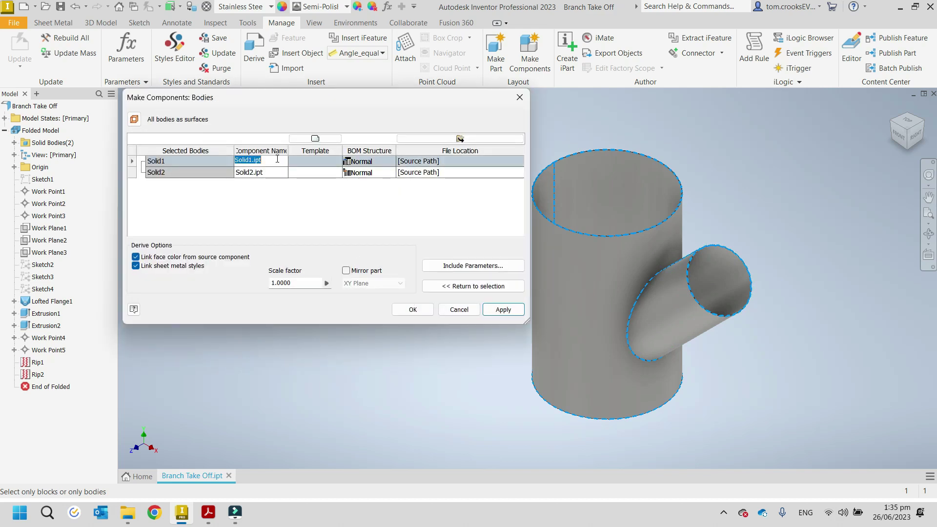
{"action": "type", "text": "Trunk"}
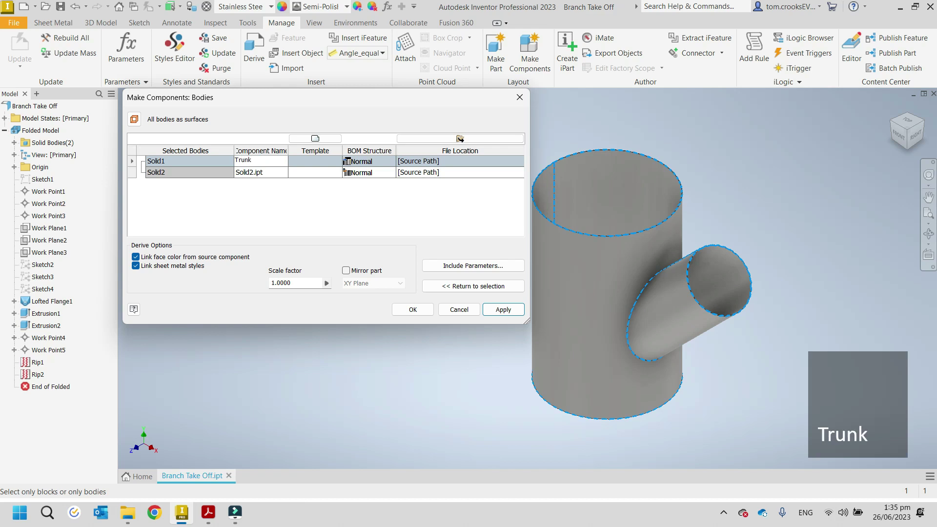
{"action": "left_click", "coordinate": [273, 173]}
{"action": "type", "text": "Branch"}
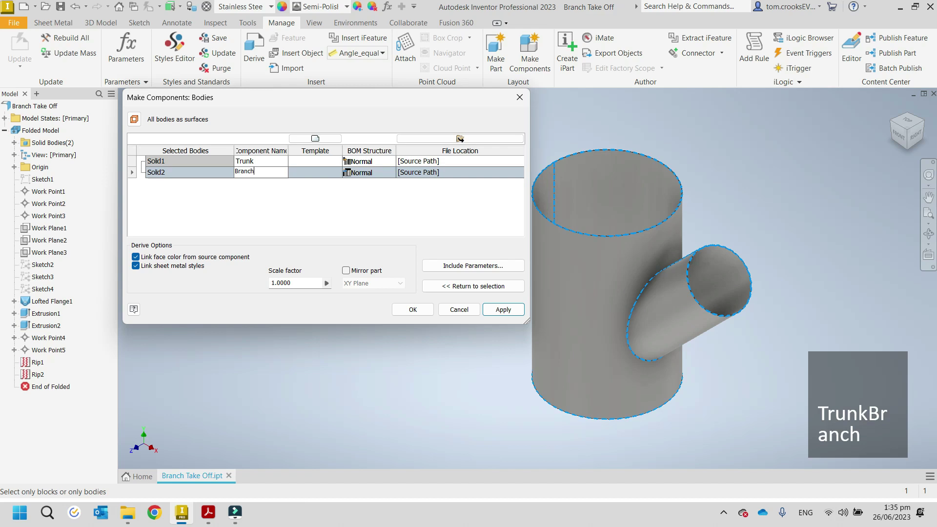
Assign the Sheet Metal (mm).ipt template to both the Trunk and Branch components
{"action": "left_click", "coordinate": [315, 163]}
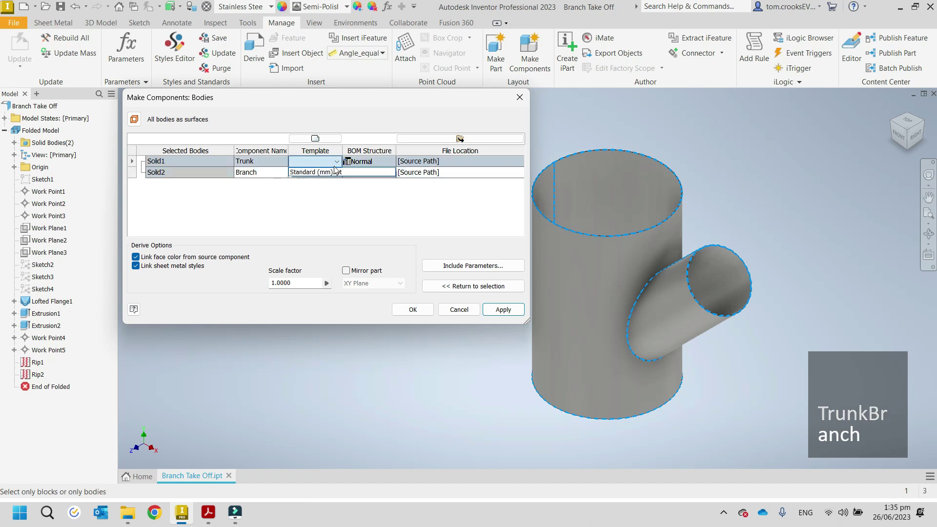
{"action": "left_click", "coordinate": [331, 141]}
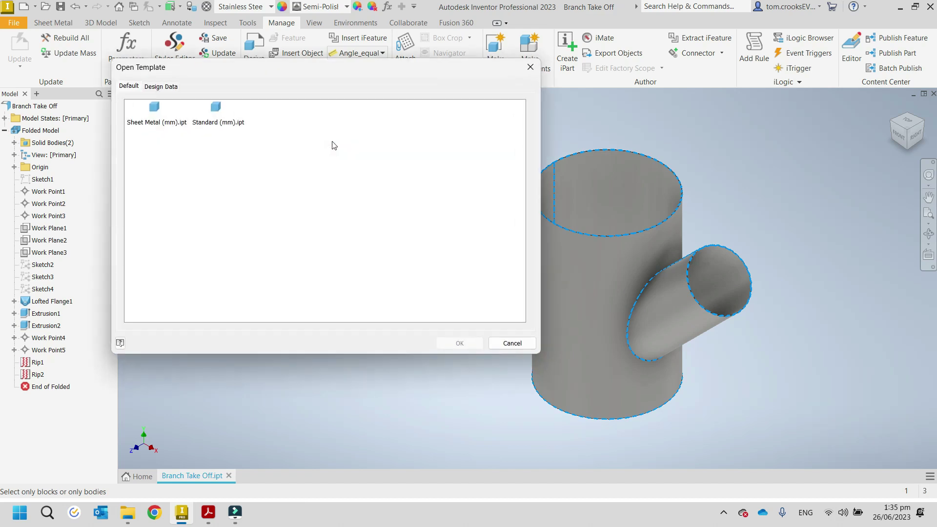
{"action": "left_click", "coordinate": [152, 111]}
{"action": "left_click", "coordinate": [468, 343]}
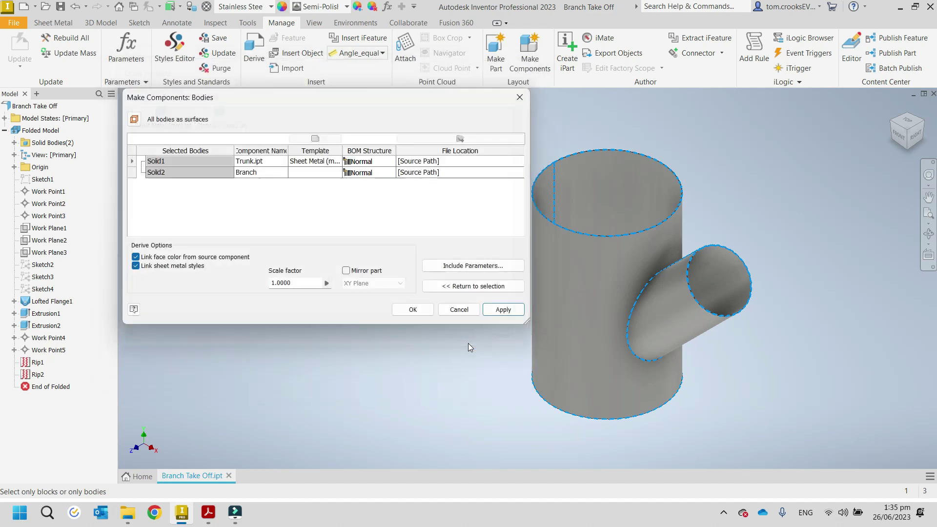
{"action": "left_click", "coordinate": [320, 173]}
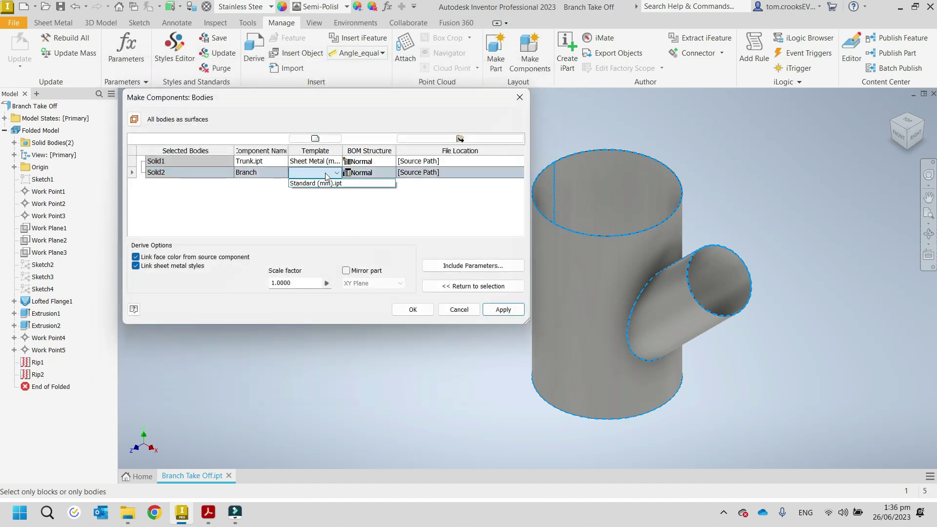
{"action": "left_click", "coordinate": [315, 139]}
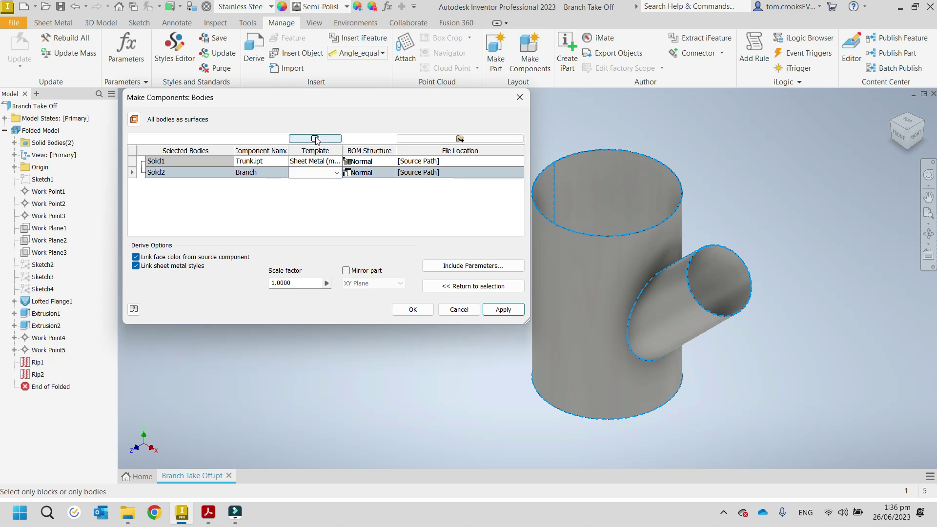
{"action": "left_click", "coordinate": [317, 139]}
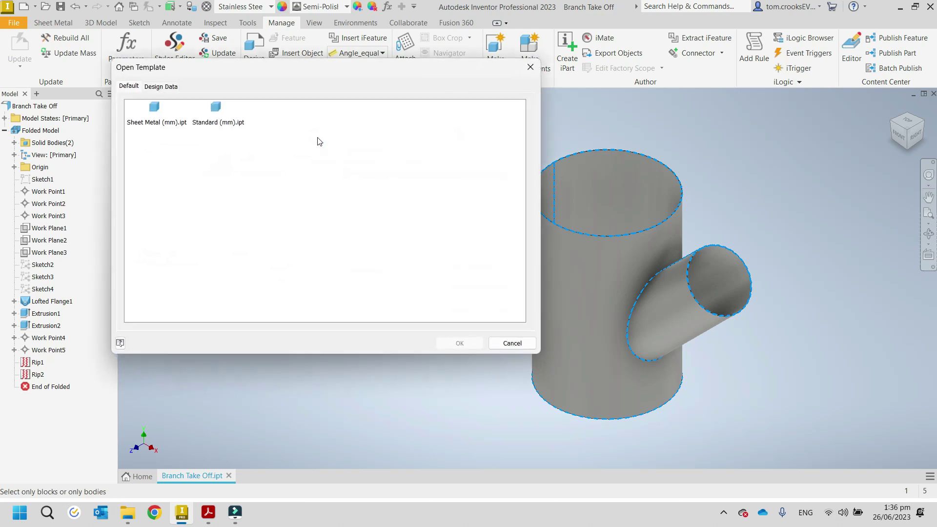
{"action": "left_click", "coordinate": [155, 110]}
{"action": "left_click", "coordinate": [459, 341]}
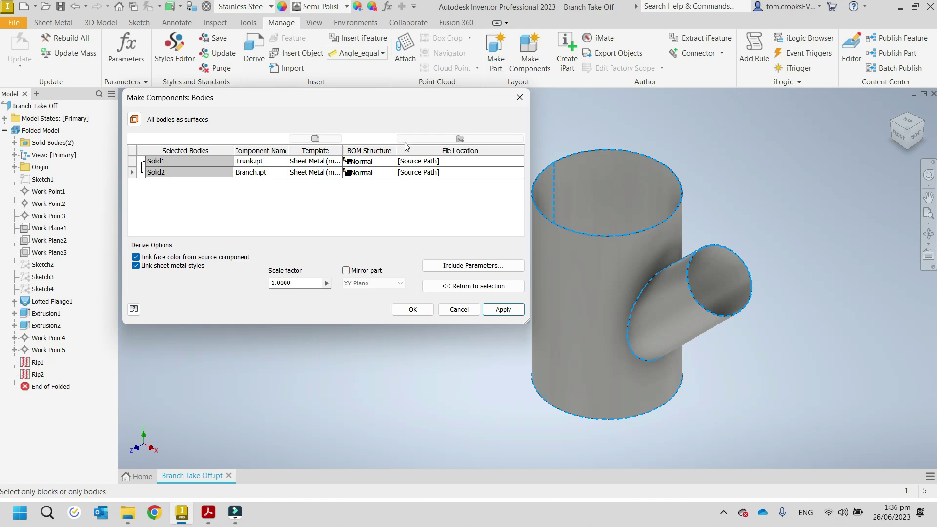
Set the file location of both components to the Branch Take Off folder and generate them in the target assembly
{"action": "left_click", "coordinate": [461, 161]}
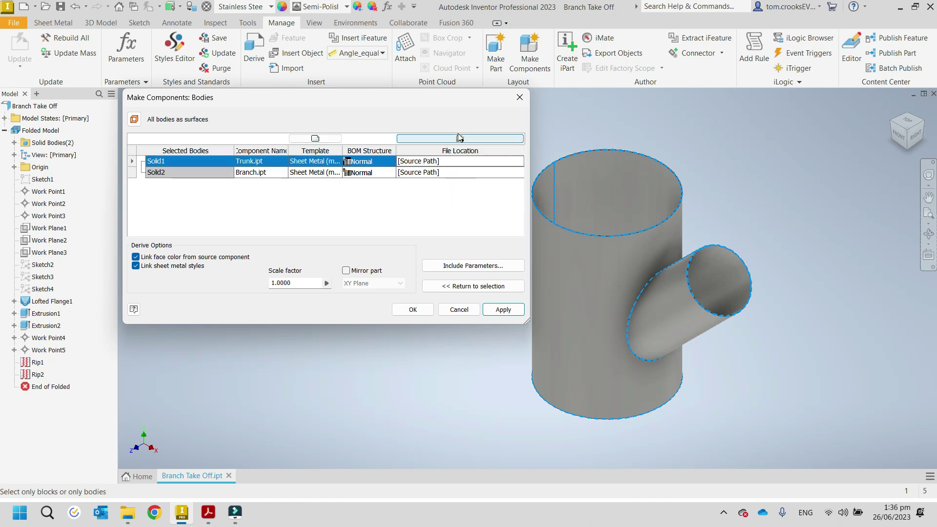
{"action": "left_click", "coordinate": [460, 139]}
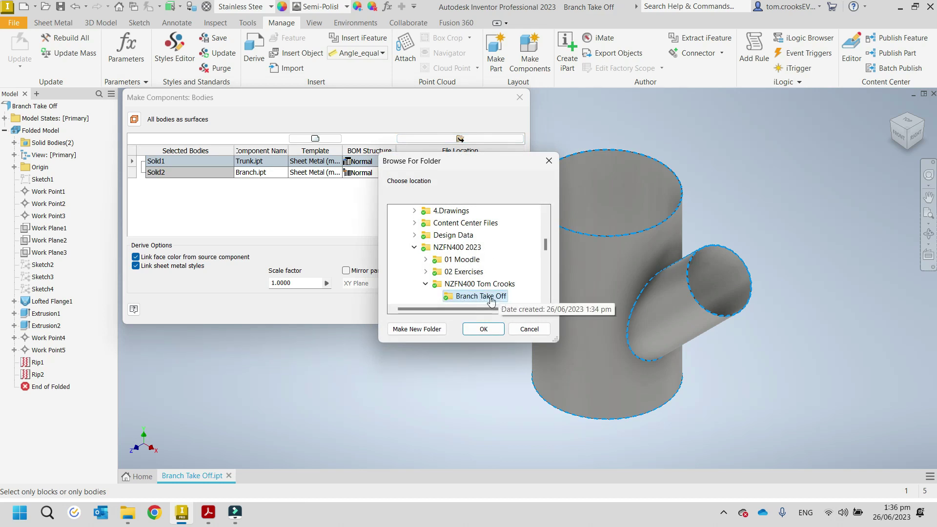
{"action": "left_click", "coordinate": [484, 329]}
{"action": "left_click", "coordinate": [452, 174]}
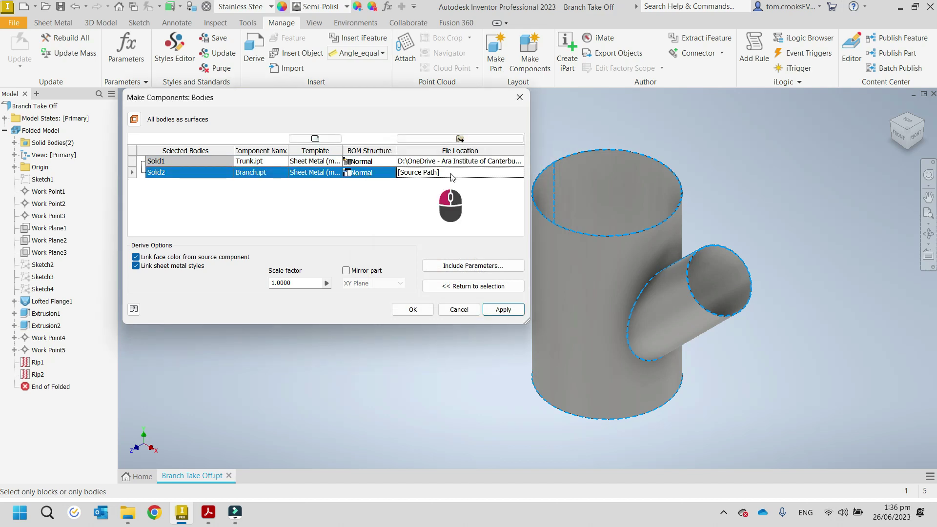
{"action": "left_click", "coordinate": [459, 139]}
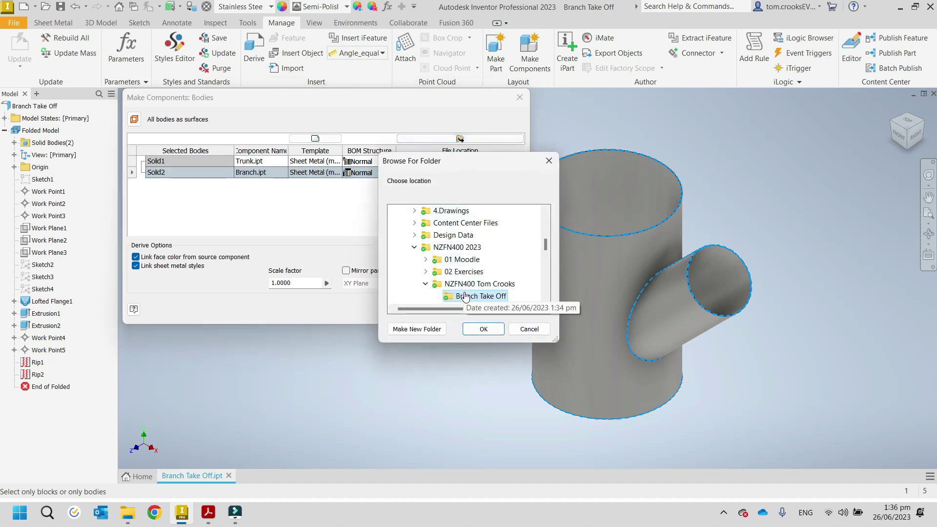
{"action": "left_click", "coordinate": [484, 329]}
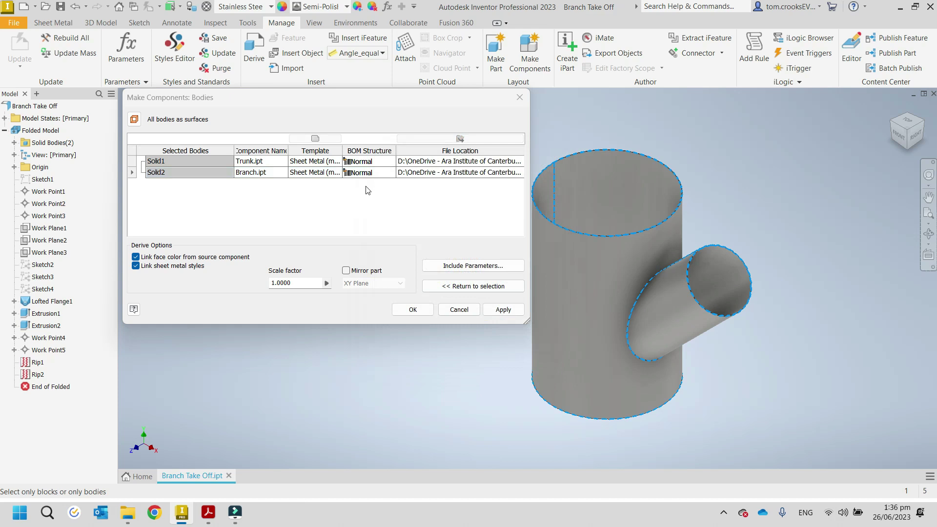
{"action": "left_click", "coordinate": [503, 309]}
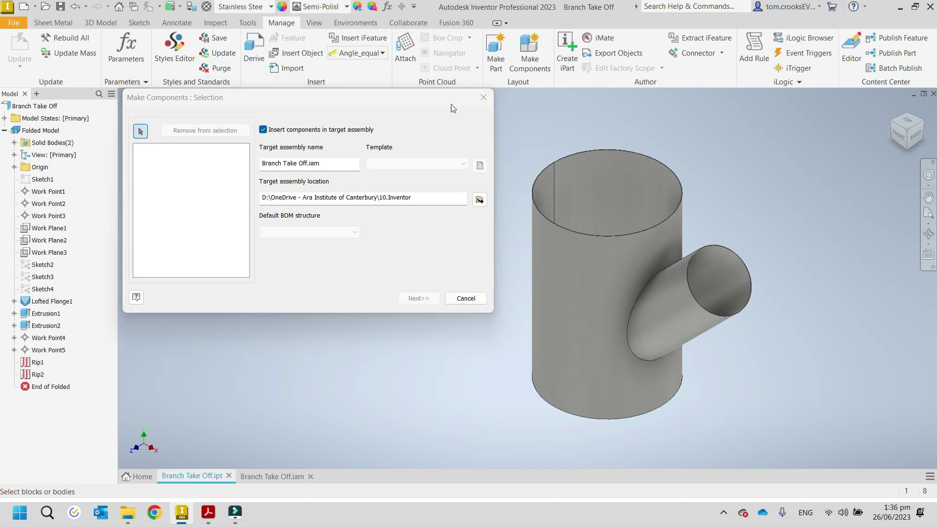
{"action": "left_click", "coordinate": [483, 97]}
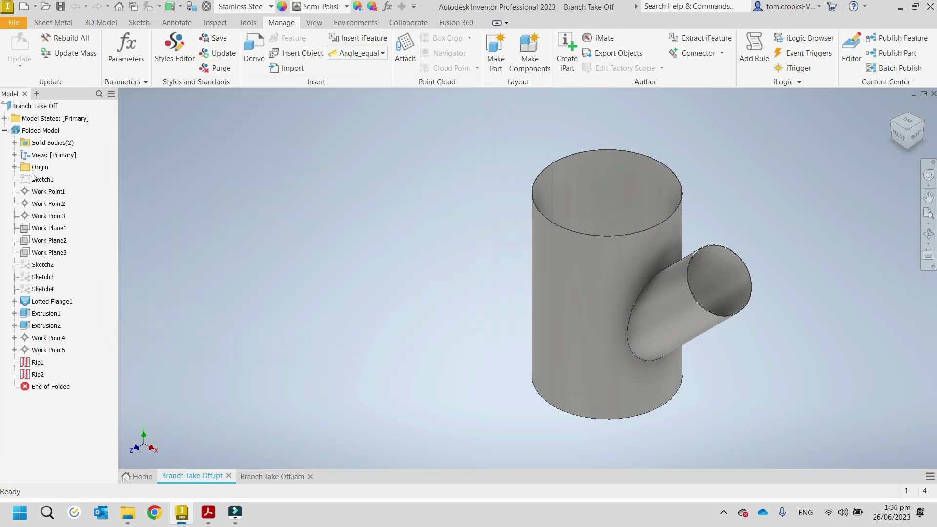
Collapse the Folded Model tree, then save and close the Branch Take Off part
{"action": "left_click", "coordinate": [5, 131]}
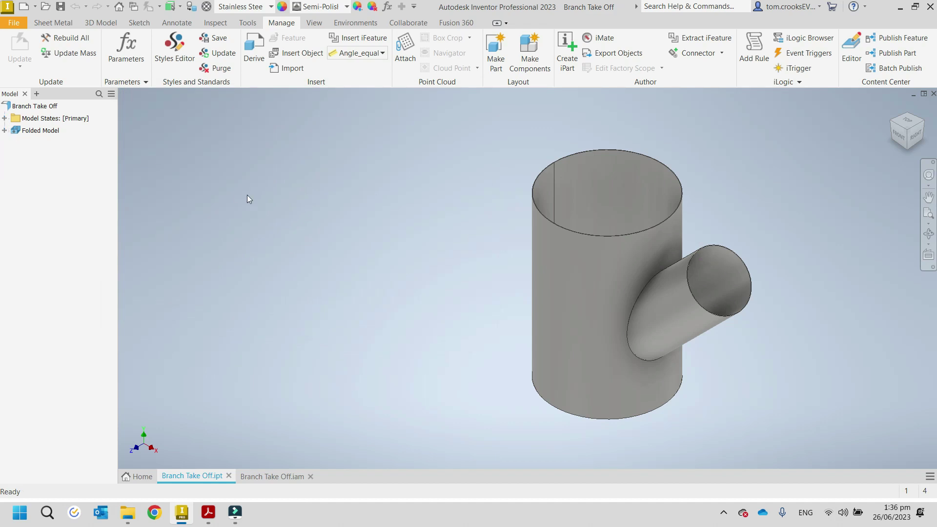
{"action": "key", "text": "ctrl+s"}
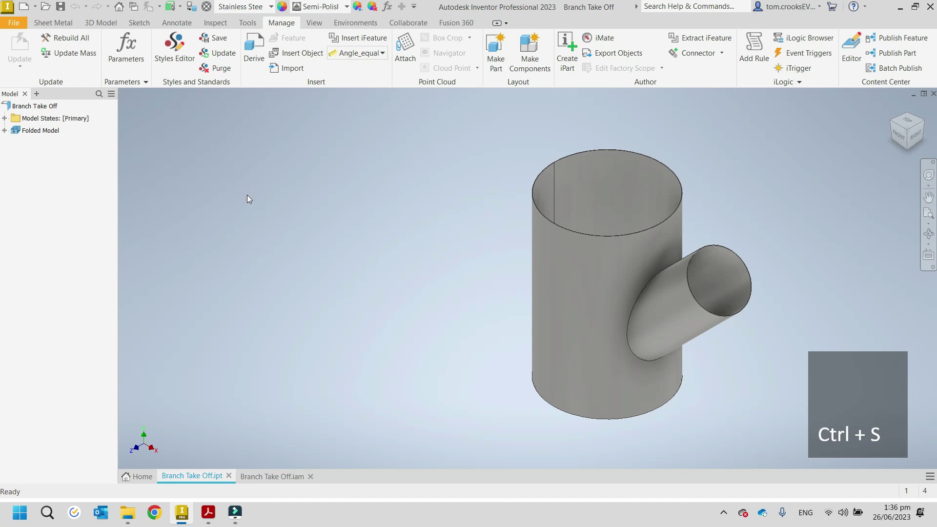
{"action": "left_click", "coordinate": [933, 94]}
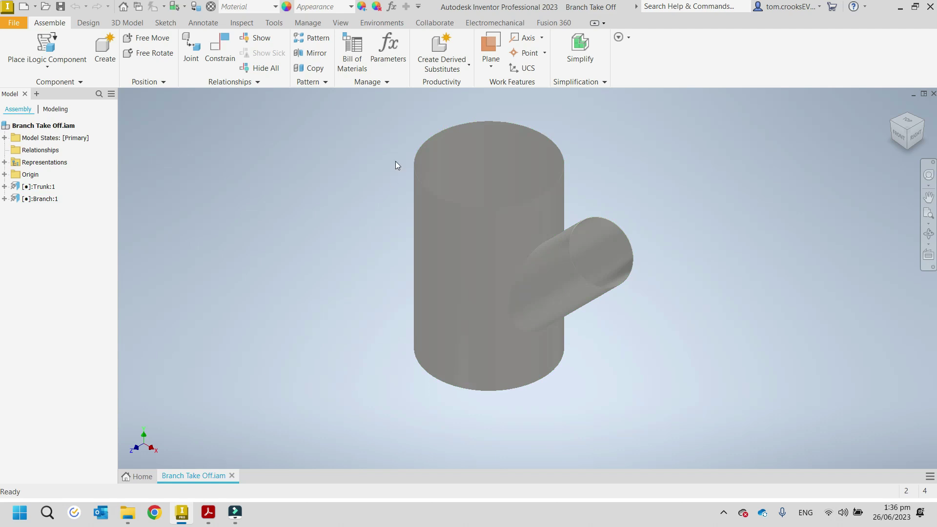
Set the visual style of the Branch Take Off assembly to Shaded with Edges
{"action": "left_click", "coordinate": [329, 23]}
{"action": "left_click", "coordinate": [245, 60]}
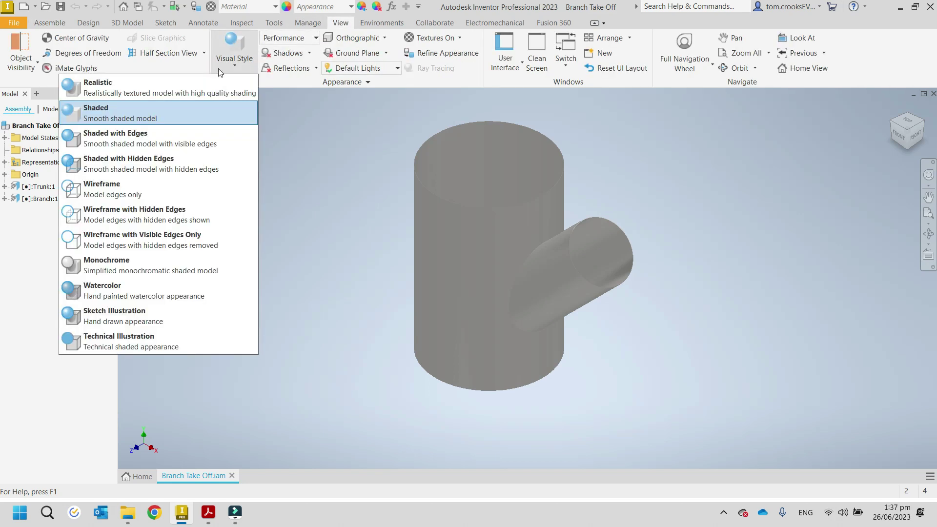
{"action": "left_click", "coordinate": [156, 141]}
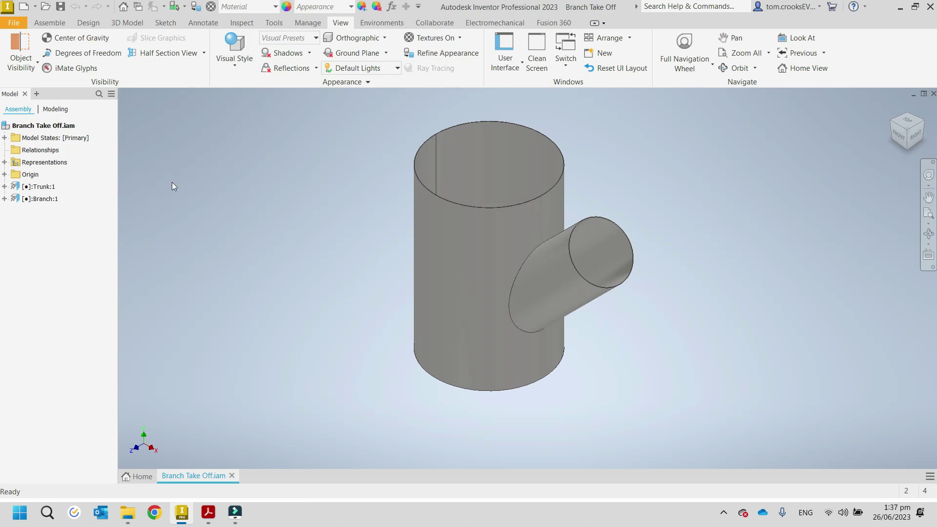
Edit the Trunk component to create its flat pattern and inspect the edge of the branch cutout
{"action": "left_click", "coordinate": [473, 257]}
{"action": "double_click", "coordinate": [473, 258]}
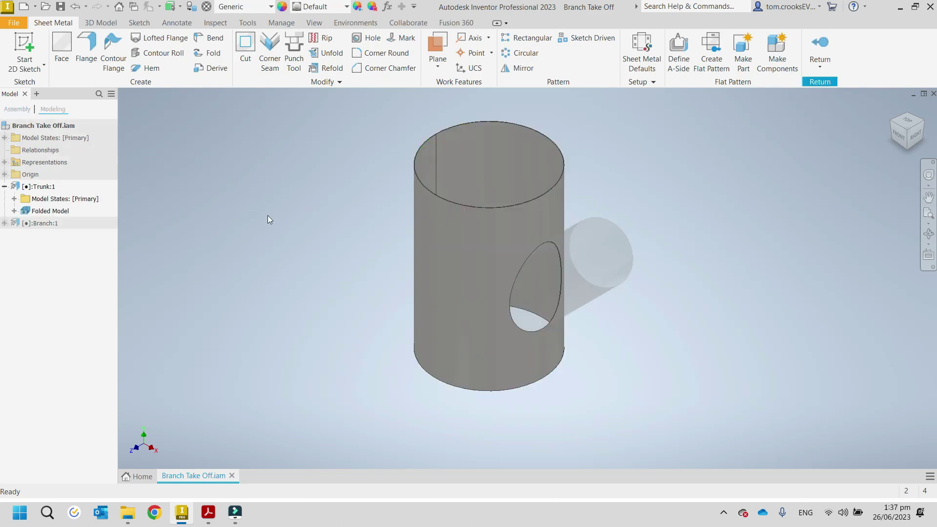
{"action": "left_click", "coordinate": [720, 56]}
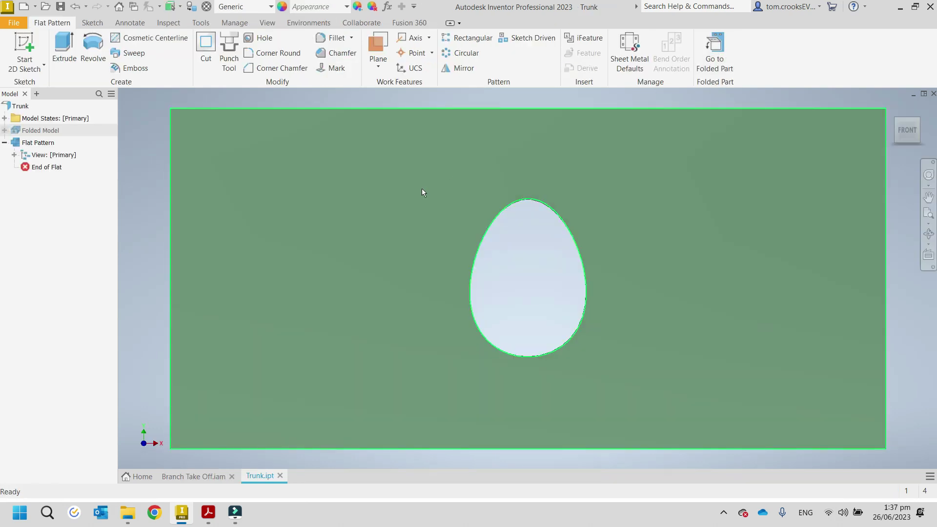
{"action": "mouse_move", "coordinate": [438, 207]}
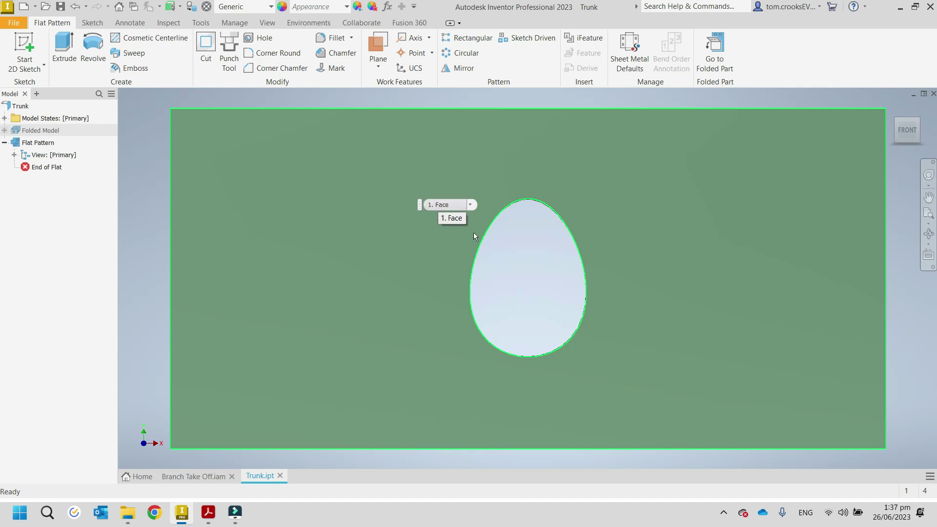
{"action": "scroll", "coordinate": [520, 203], "scroll_direction": "down", "scroll_amount": 5}
{"action": "scroll", "coordinate": [536, 192], "scroll_direction": "down", "scroll_amount": 5}
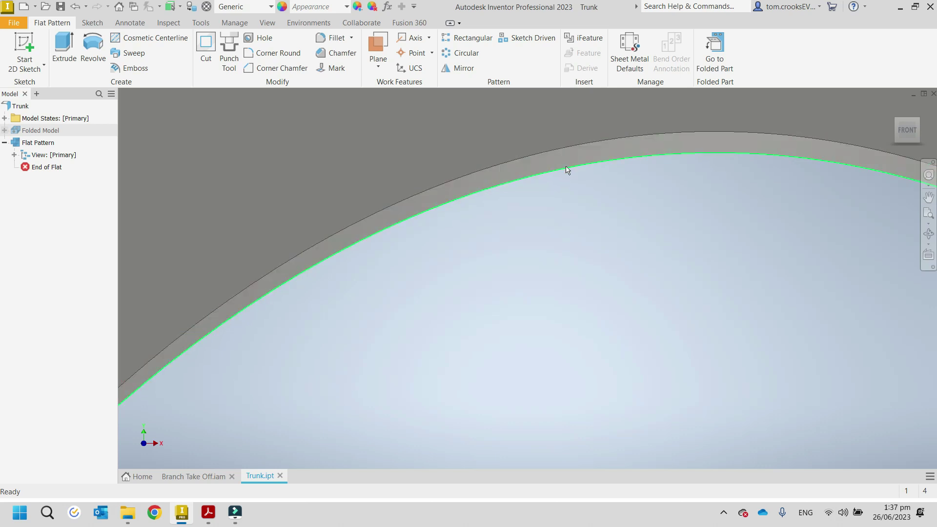
{"action": "scroll", "coordinate": [564, 166], "scroll_direction": "up", "scroll_amount": 8}
{"action": "scroll", "coordinate": [569, 175], "scroll_direction": "down", "scroll_amount": 4}
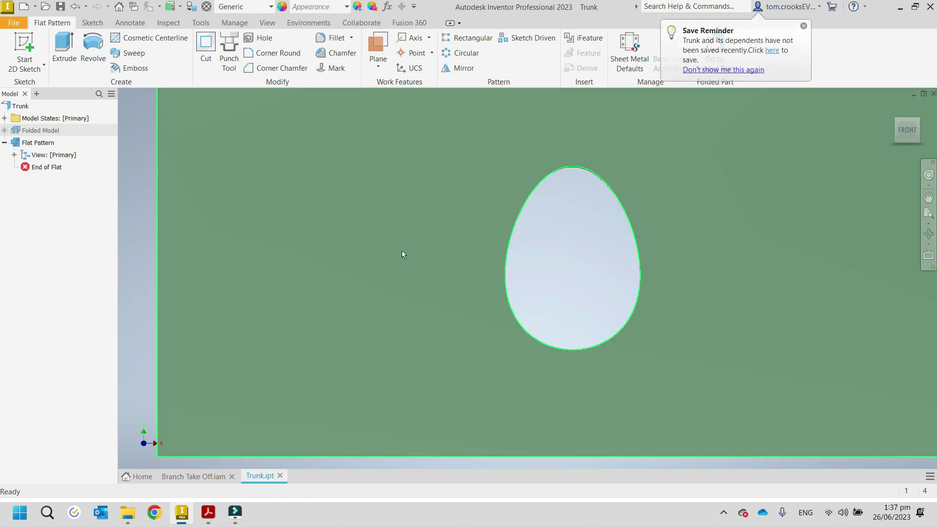
Export the flat pattern face of the Trunk as an AutoCAD drawing (*.dwg) named Trunk Flat Pattern in the Branch Take Off folder
{"action": "scroll", "coordinate": [572, 176], "scroll_direction": "down", "scroll_amount": 5}
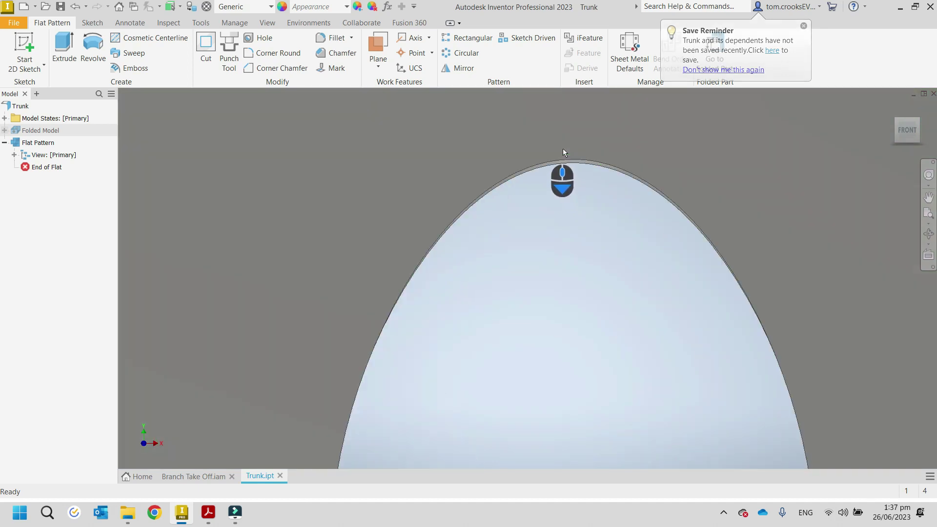
{"action": "left_click", "coordinate": [168, 22]}
{"action": "key", "text": "Escape"}
{"action": "scroll", "coordinate": [492, 293], "scroll_direction": "up", "scroll_amount": 5}
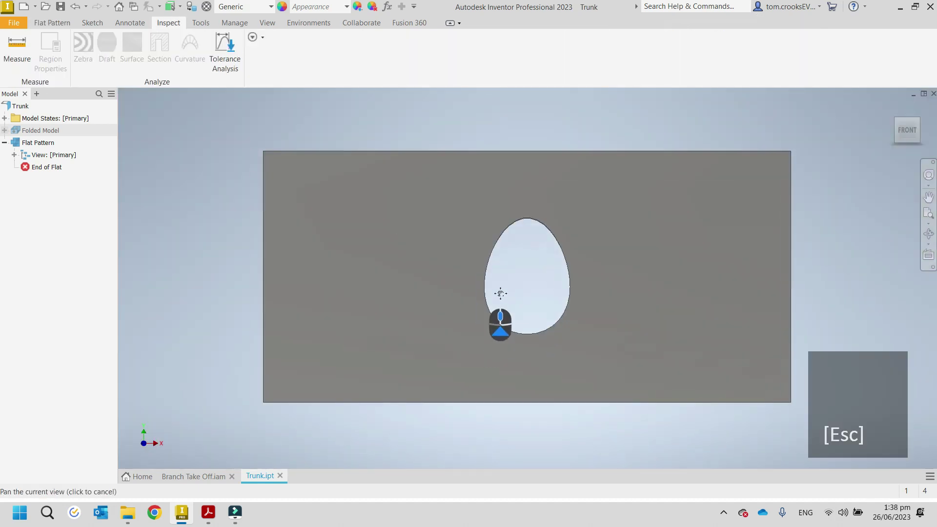
{"action": "left_click", "coordinate": [457, 274]}
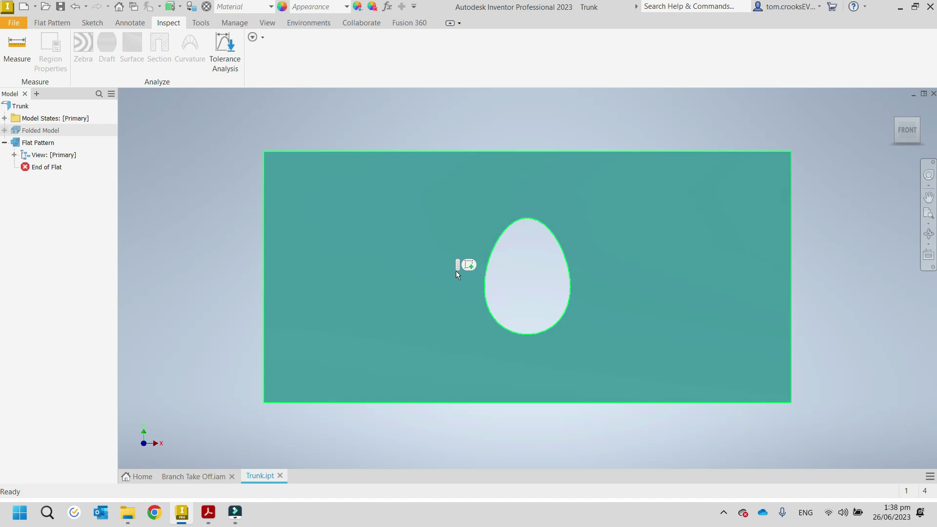
{"action": "right_click", "coordinate": [456, 271]}
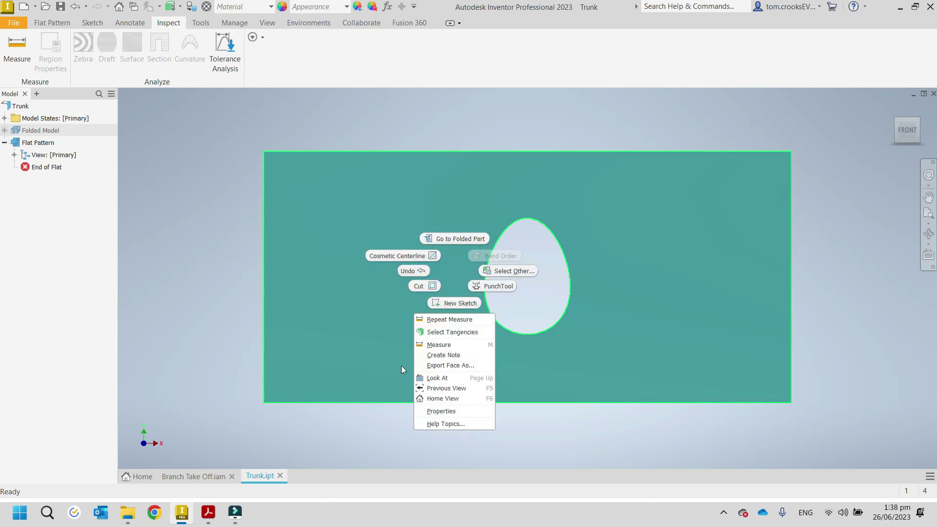
{"action": "left_click", "coordinate": [434, 365]}
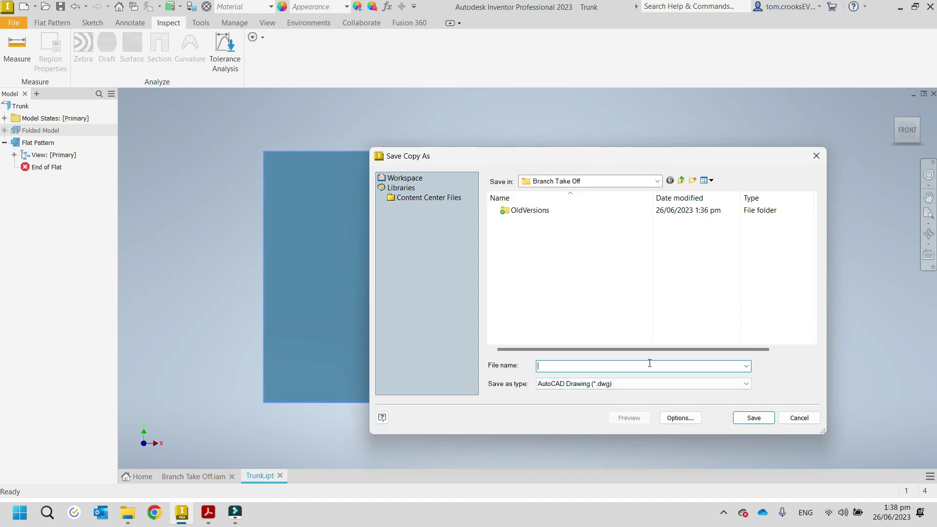
{"action": "type", "text": "Trun"}
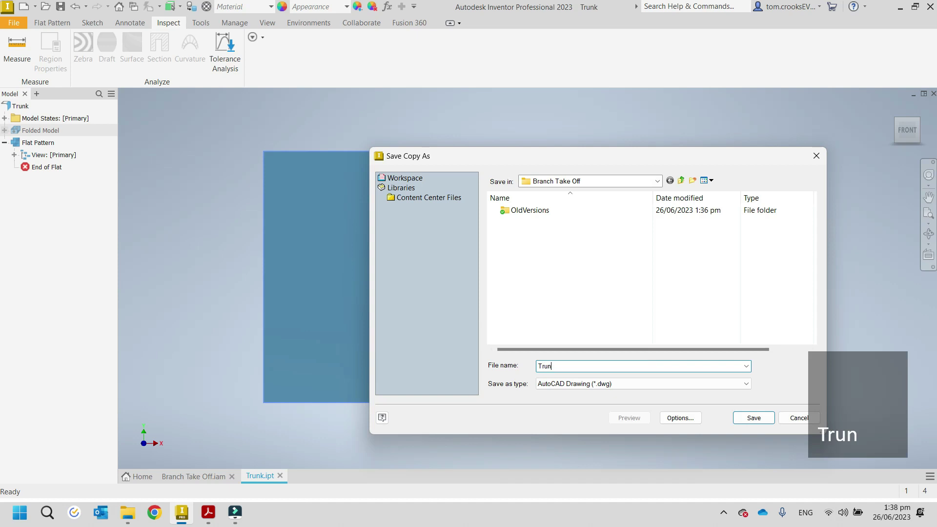
{"action": "type", "text": "k Flat Pattern"}
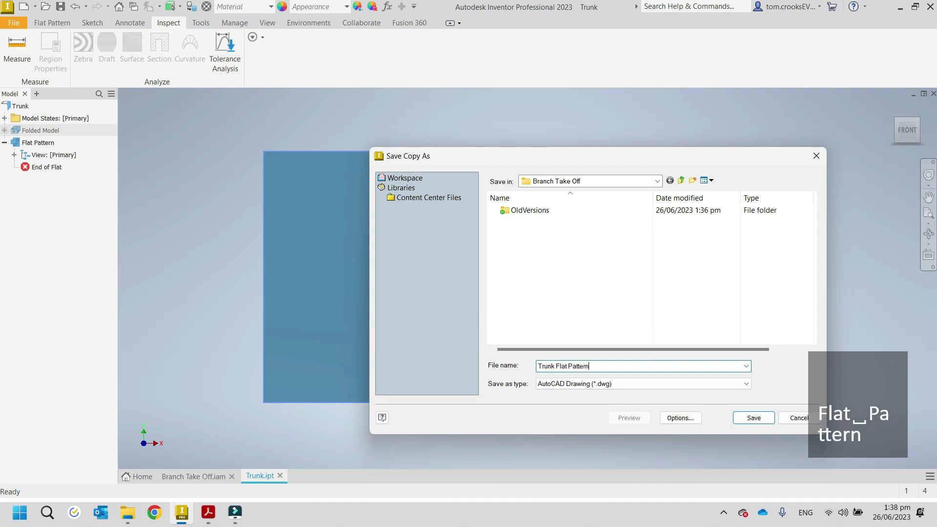
{"action": "left_click", "coordinate": [746, 419]}
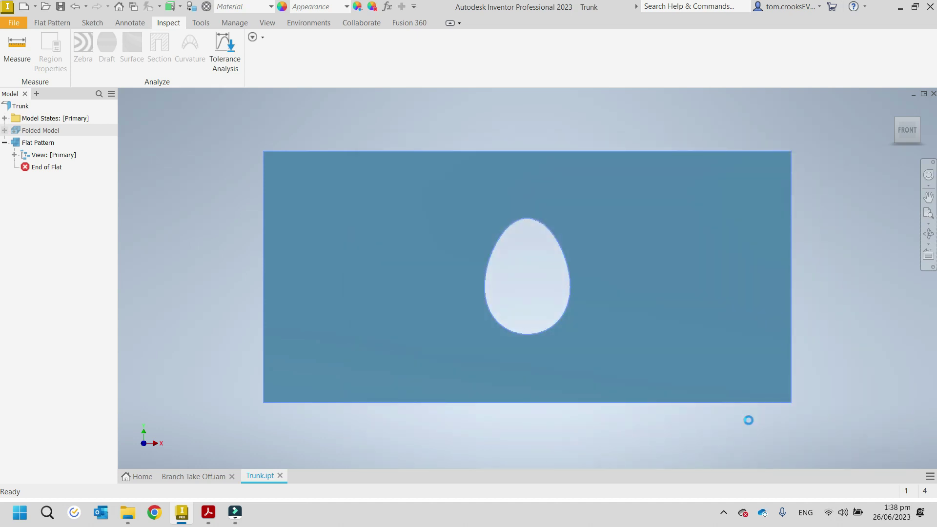
Return the Trunk to its folded model, and save and close the part
{"action": "left_click", "coordinate": [721, 54]}
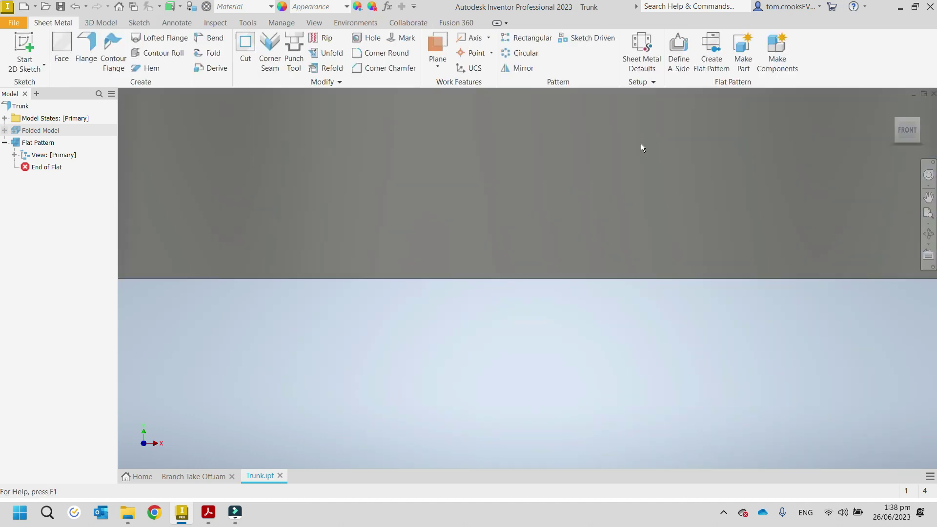
{"action": "scroll", "coordinate": [549, 244], "scroll_direction": "up", "scroll_amount": 5}
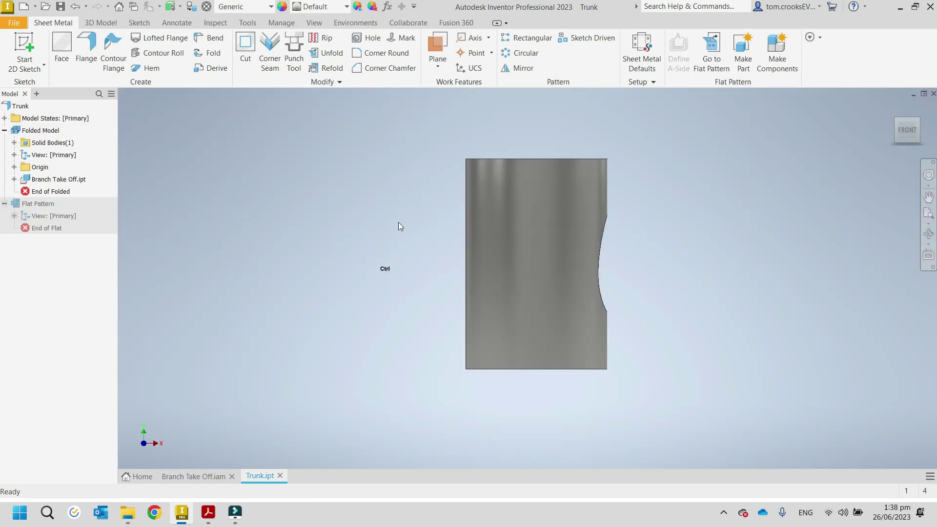
{"action": "key", "text": "ctrl+s"}
{"action": "left_click", "coordinate": [932, 93]}
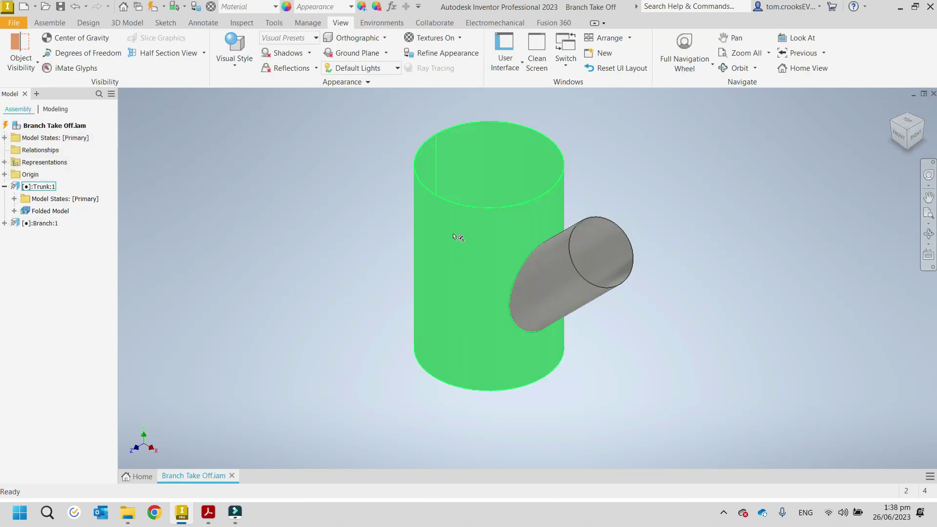
Create the flat pattern of the Branch component and export its face as an AutoCAD drawing (*.dwg) named Branch Flat Pattern
{"action": "double_click", "coordinate": [561, 291]}
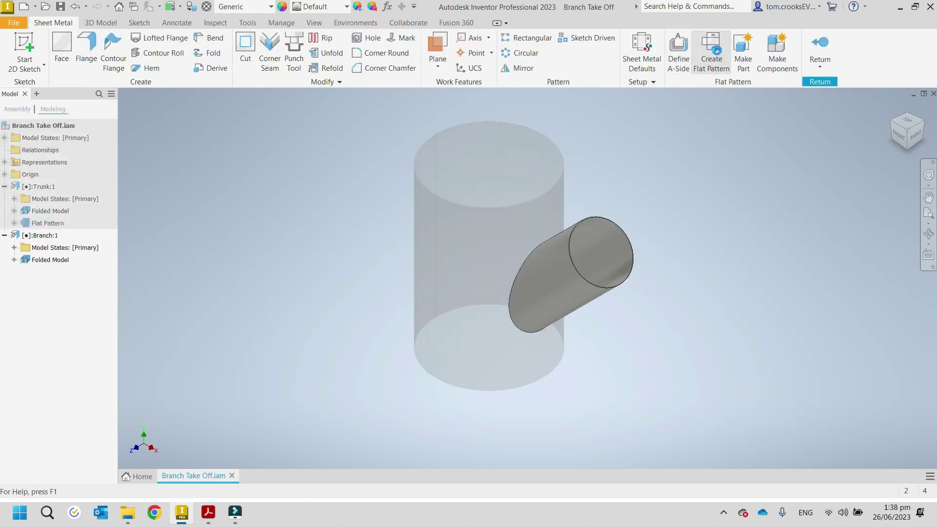
{"action": "left_click", "coordinate": [820, 49]}
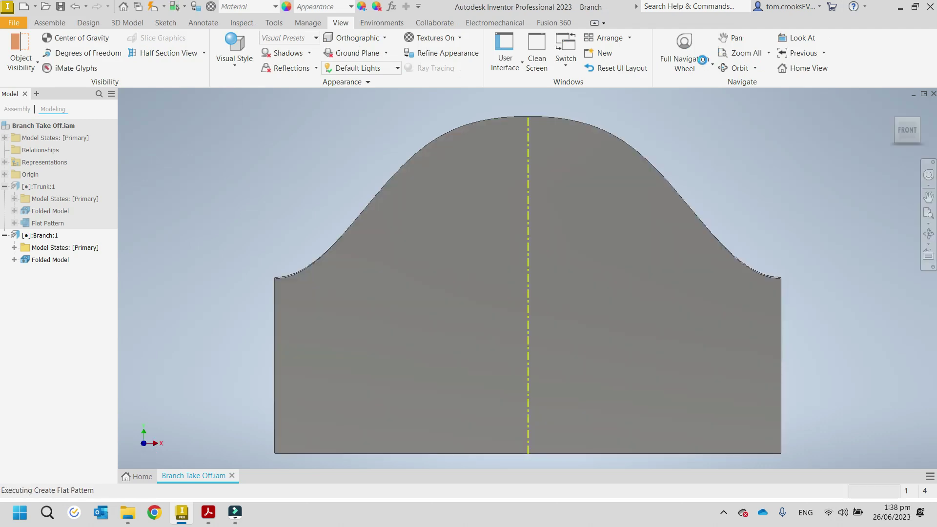
{"action": "left_click", "coordinate": [581, 251]}
{"action": "right_click", "coordinate": [579, 251]}
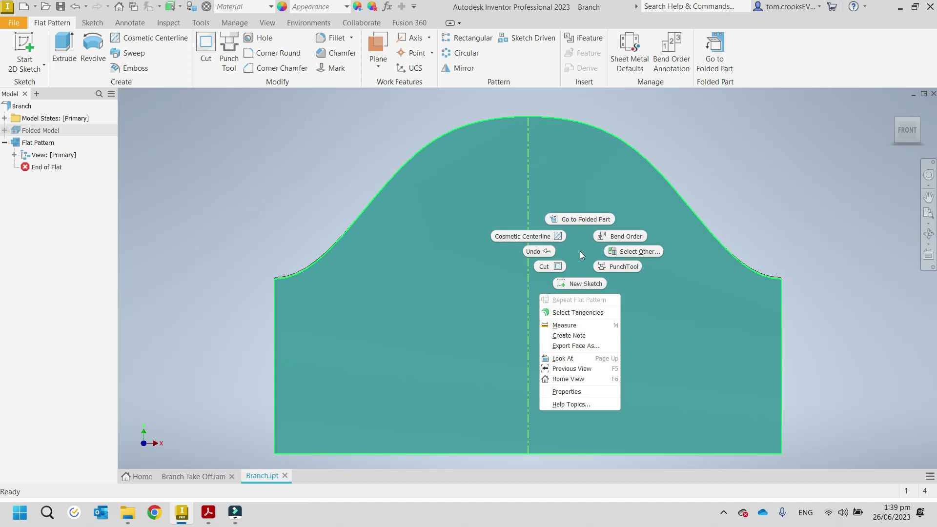
{"action": "left_click", "coordinate": [551, 351]}
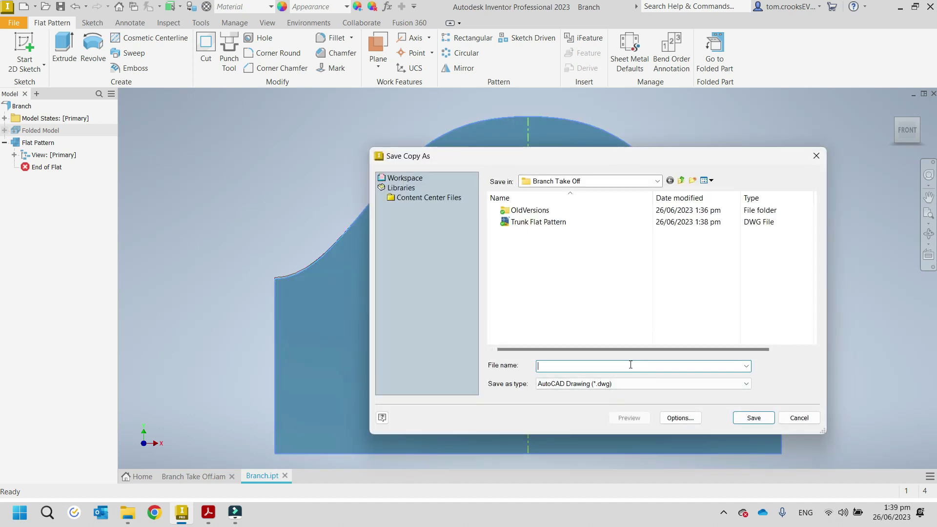
{"action": "type", "text": "Branch G"}
{"action": "key", "text": "BackSpace"}
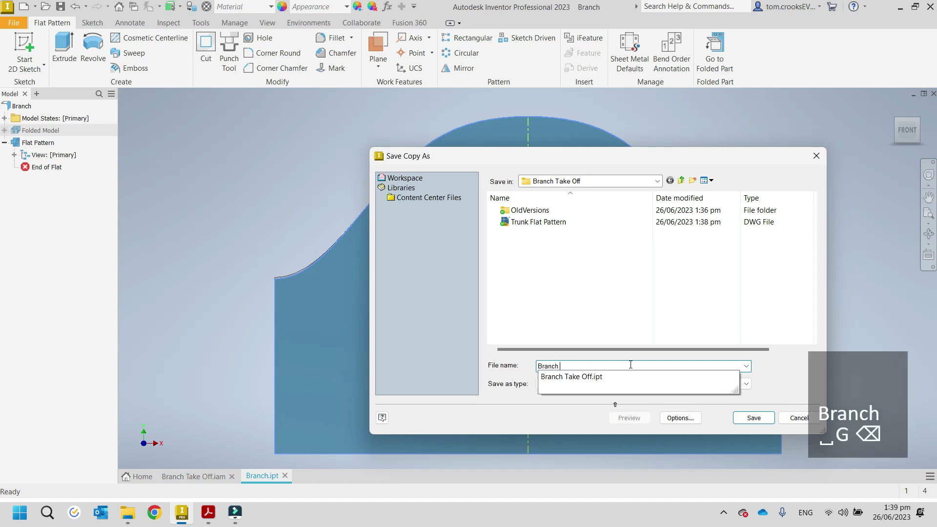
{"action": "type", "text": "Flat Pattern"}
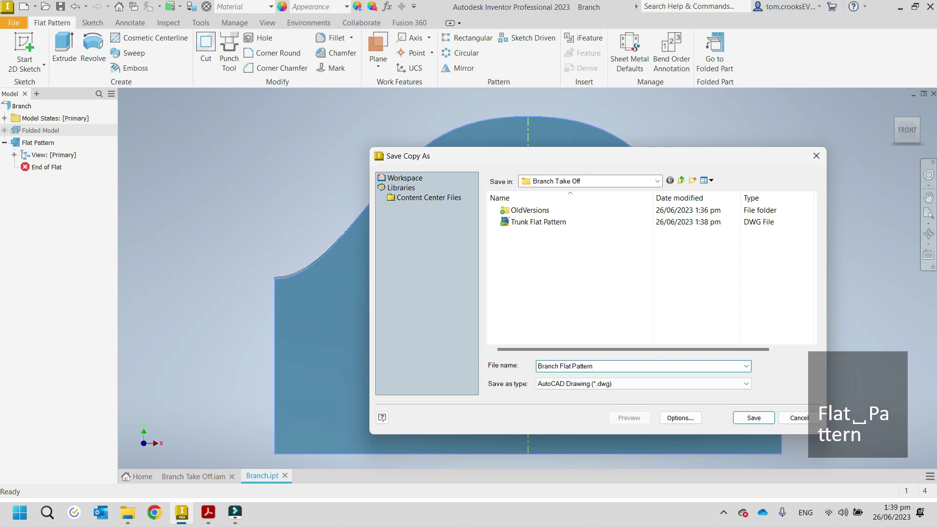
{"action": "left_click", "coordinate": [743, 417]}
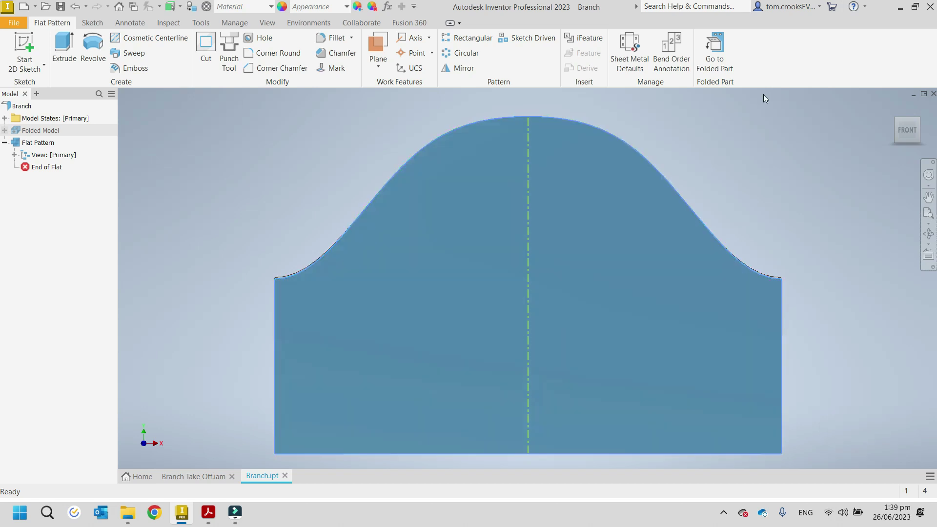
Return the Branch to its folded model, and save and close both the part and the Branch Take Off assembly
{"action": "left_click", "coordinate": [723, 54]}
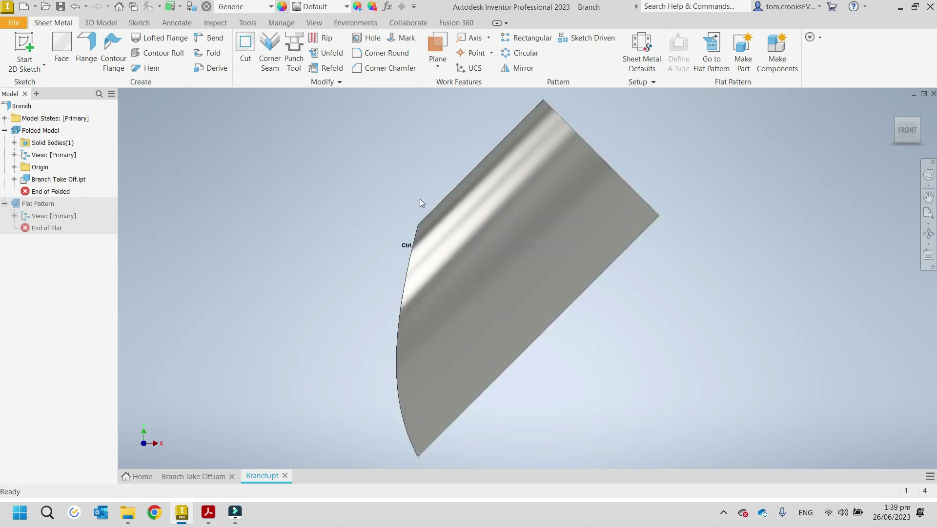
{"action": "key", "text": "ctrl+s"}
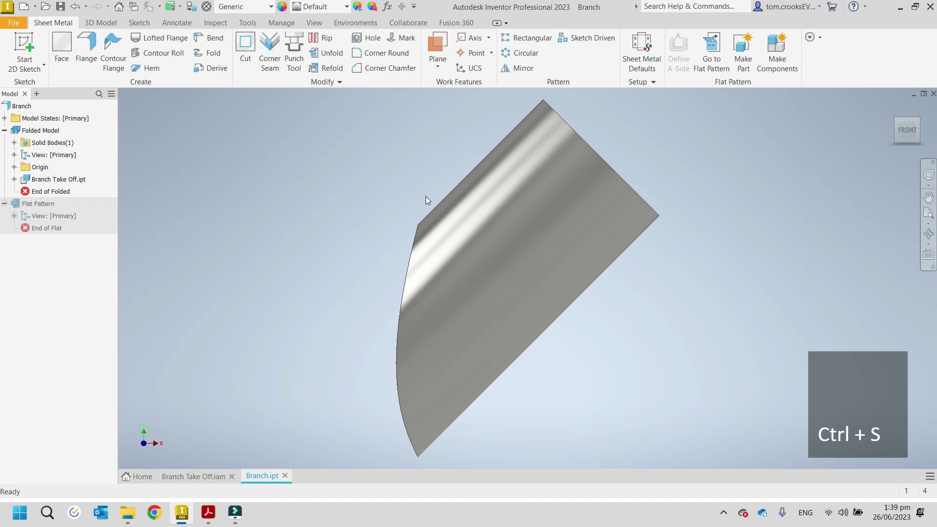
{"action": "key", "text": "F6"}
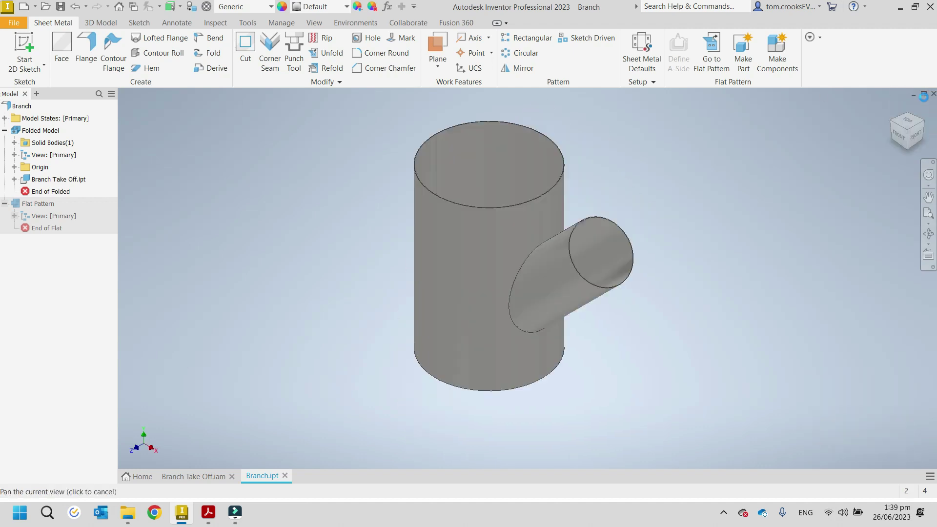
{"action": "left_click", "coordinate": [933, 93]}
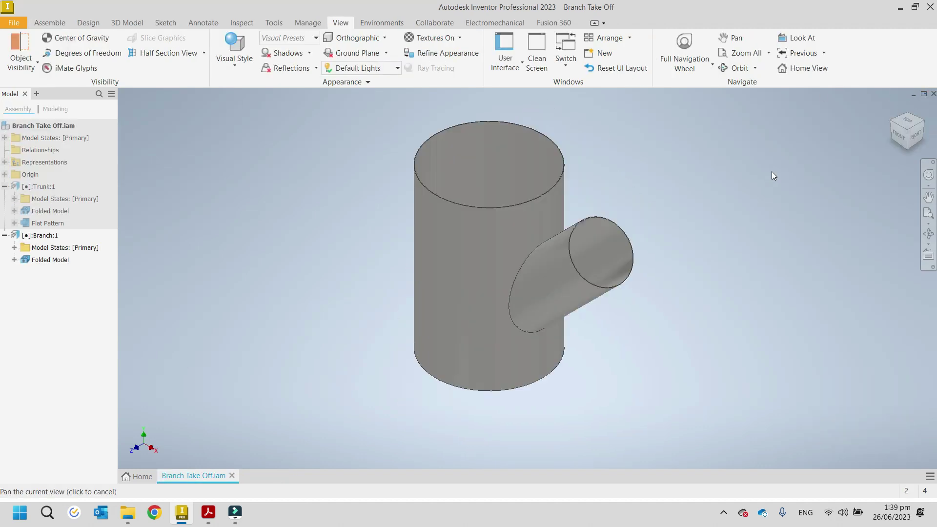
{"action": "left_click", "coordinate": [932, 93]}
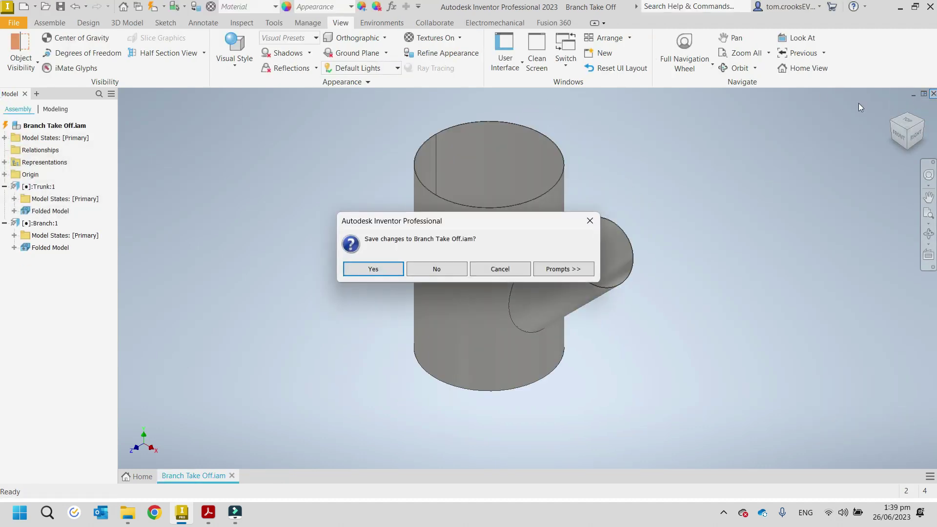
{"action": "left_click", "coordinate": [392, 268]}
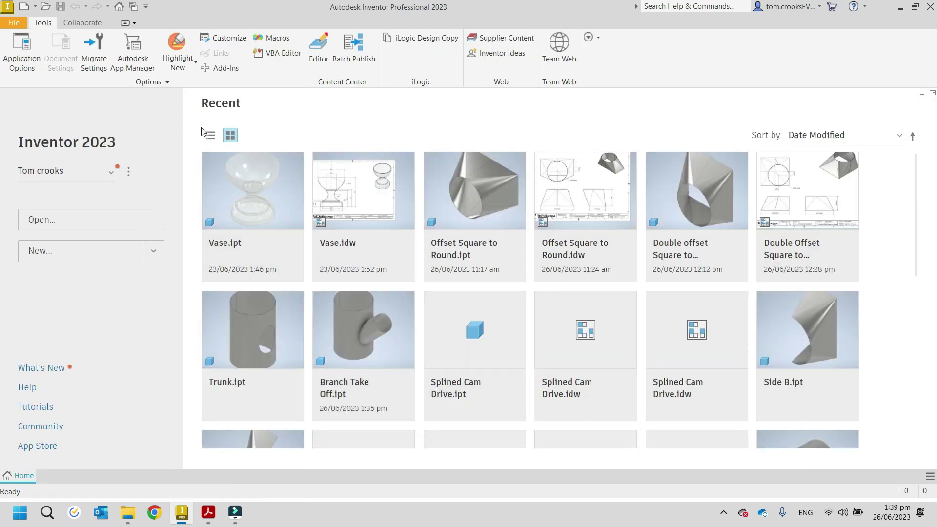
Switch to File Explorer and check the part files and exported flat patterns in the personal NZFN400 project's Branch Take Off folder
{"action": "left_click", "coordinate": [128, 512]}
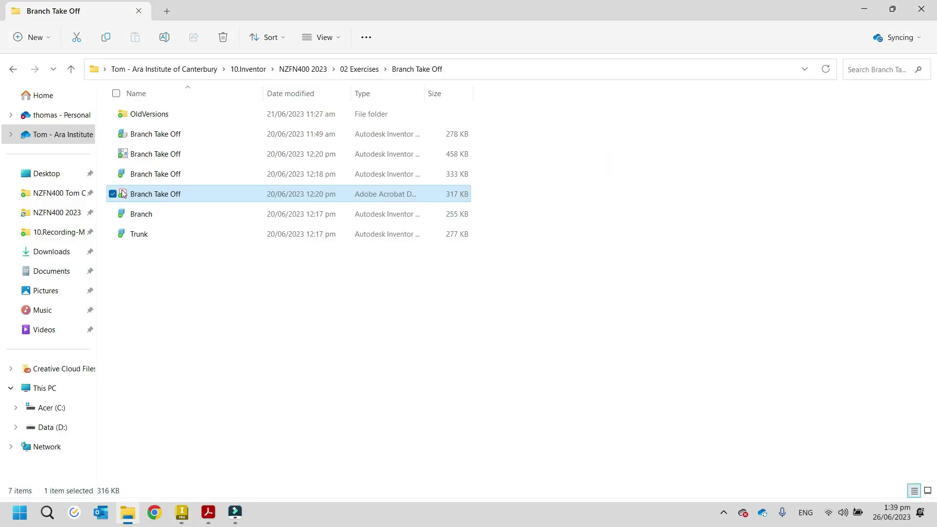
{"action": "left_click", "coordinate": [57, 215]}
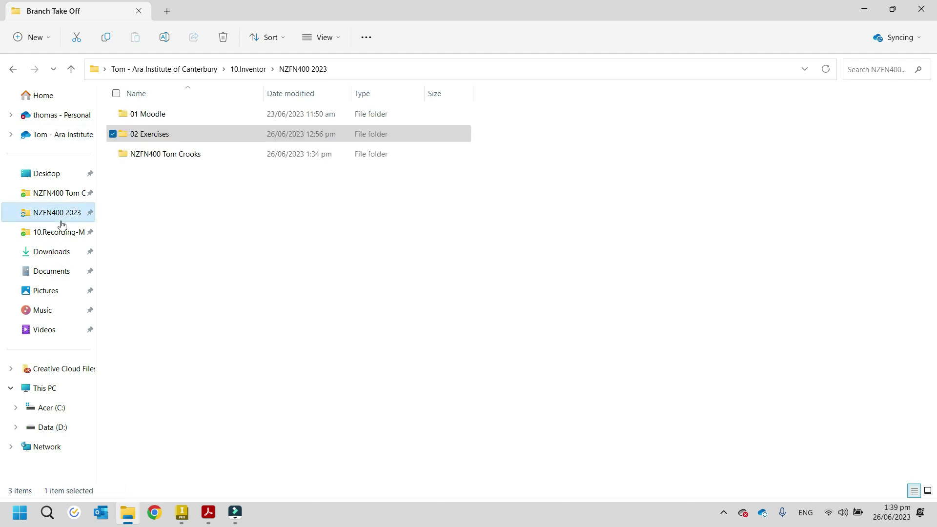
{"action": "double_click", "coordinate": [149, 153]}
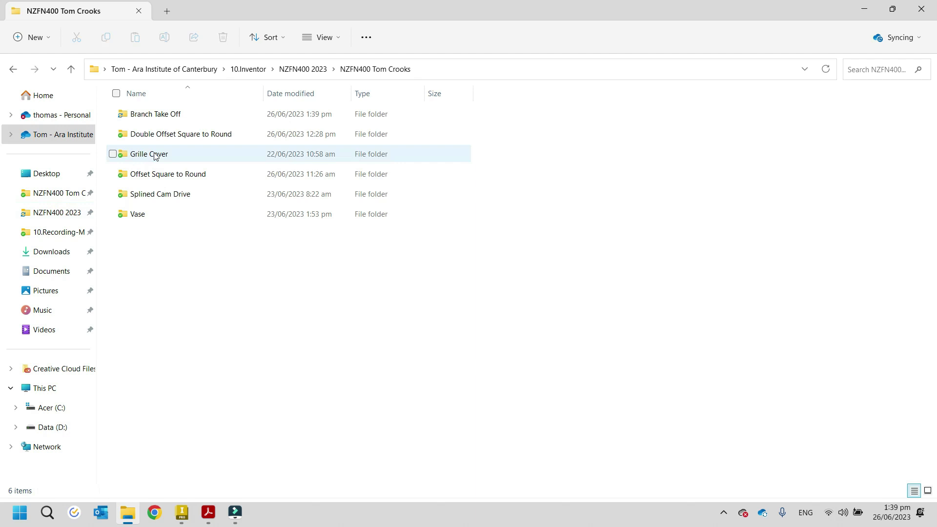
{"action": "double_click", "coordinate": [152, 115]}
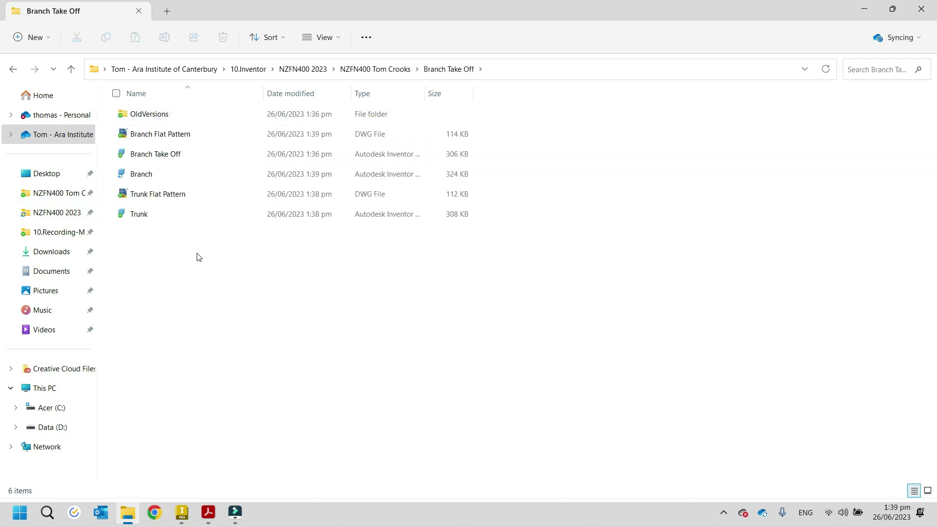
{"action": "left_click", "coordinate": [183, 160]}
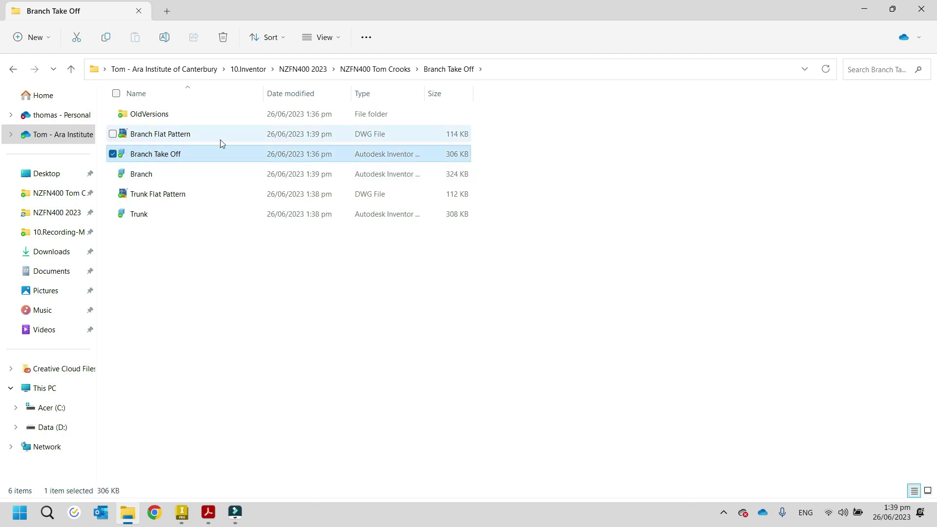
{"action": "left_click", "coordinate": [156, 136]}
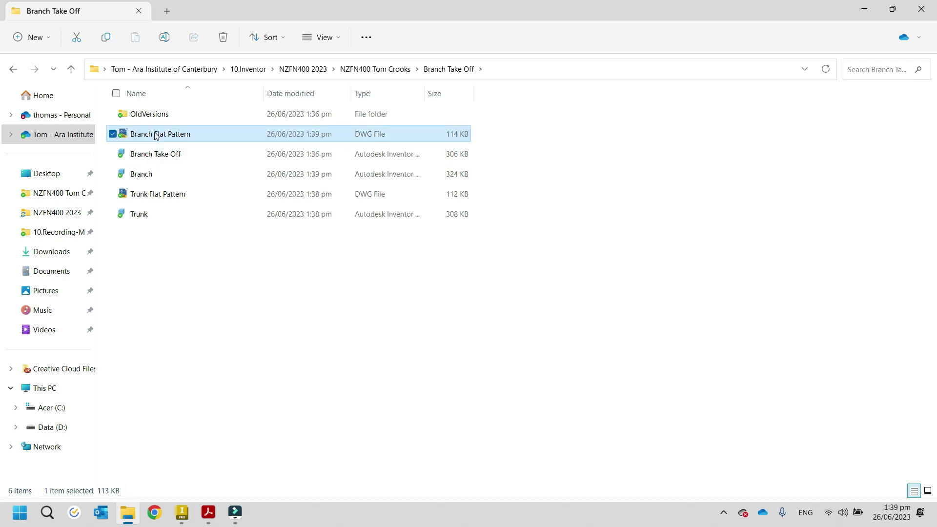
{"action": "left_click", "coordinate": [164, 194]}
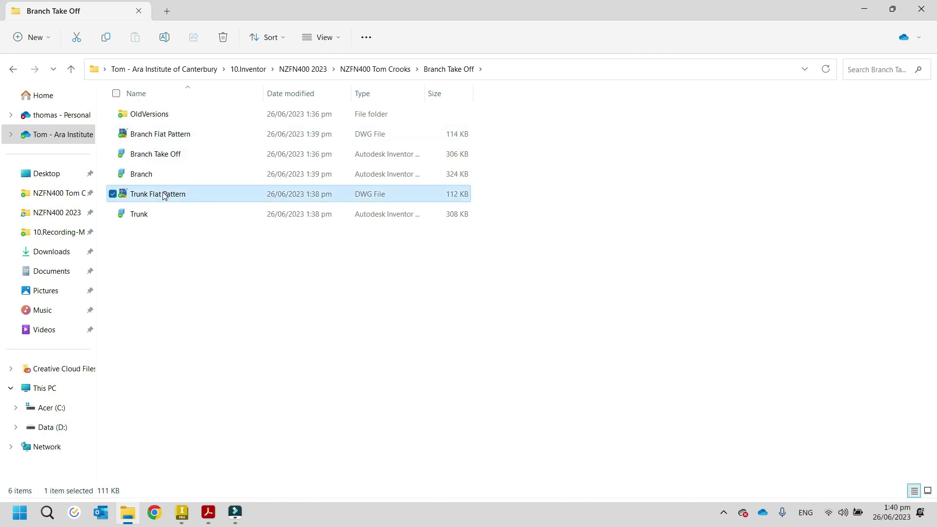
{"action": "left_click", "coordinate": [185, 310]}
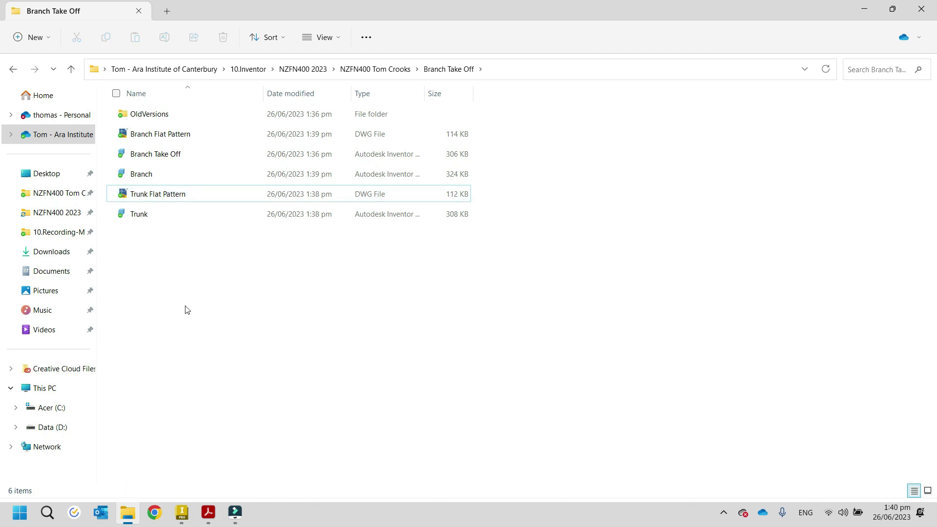
Switch back to Inventor and create a new drawing from the Te Pukenga Drawing Template
{"action": "left_click", "coordinate": [181, 512]}
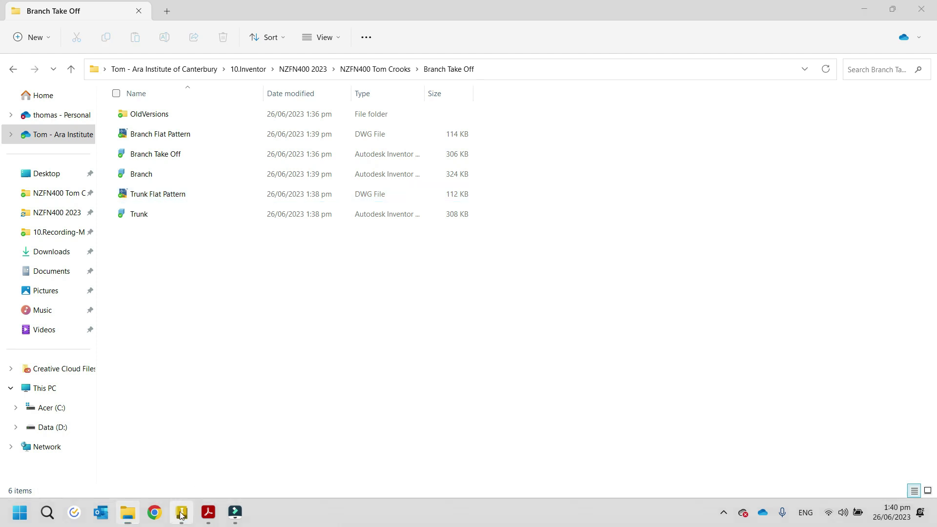
{"action": "left_click", "coordinate": [11, 23]}
{"action": "left_click", "coordinate": [29, 68]}
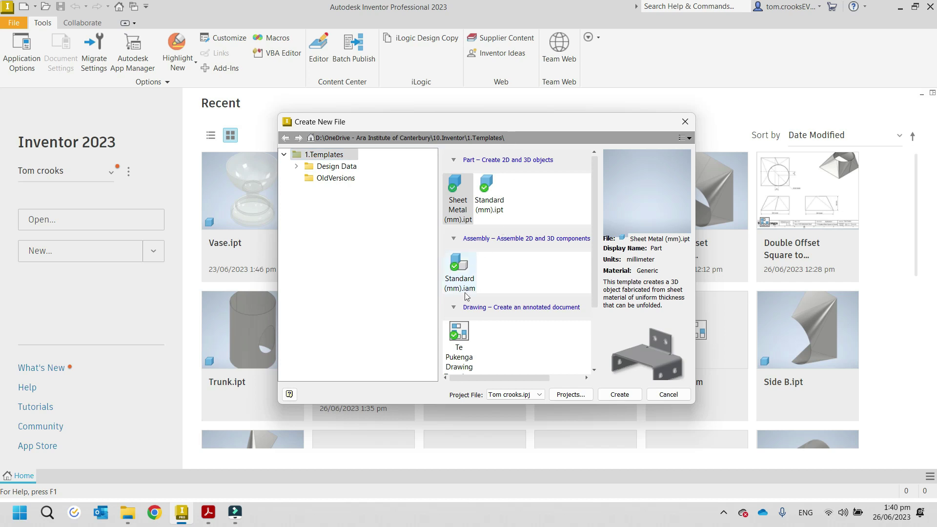
{"action": "double_click", "coordinate": [457, 336]}
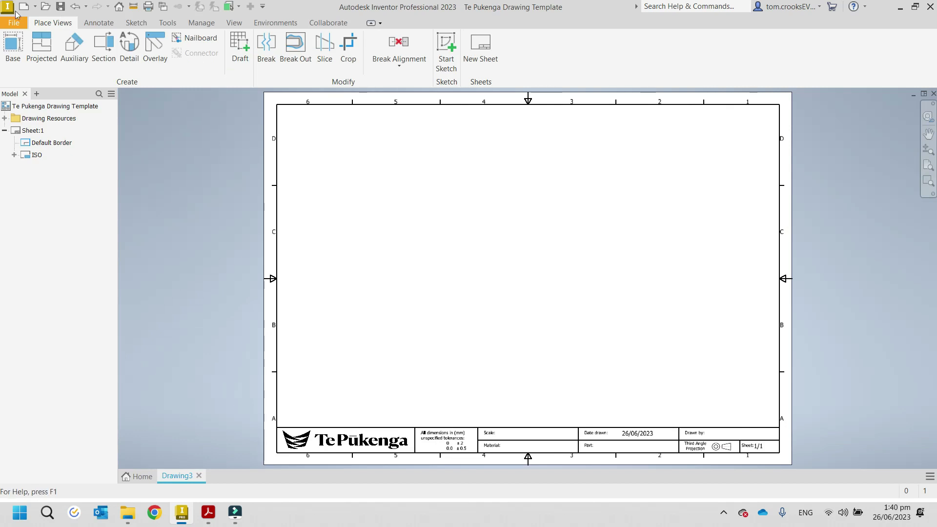
Start a base view and load the Branch Take Off part from the Branch Take Off project folder
{"action": "left_click", "coordinate": [13, 47]}
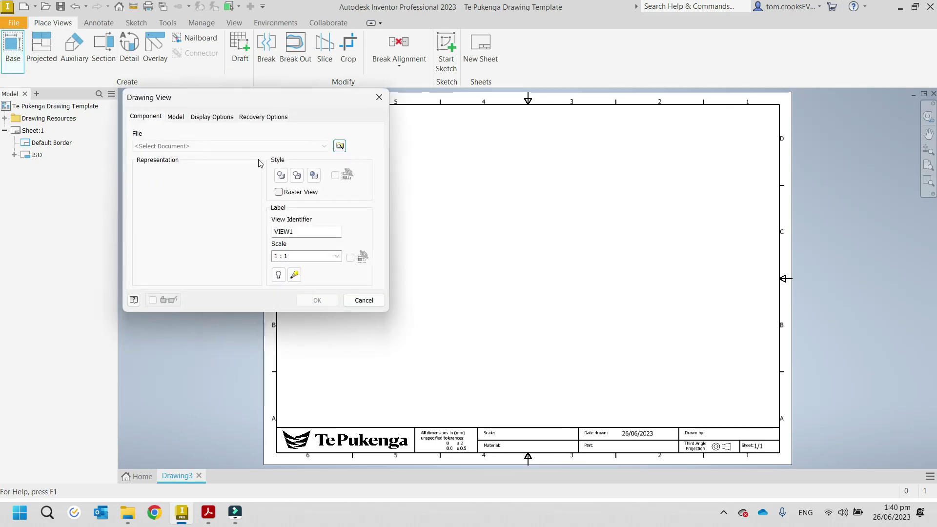
{"action": "left_click", "coordinate": [339, 146]}
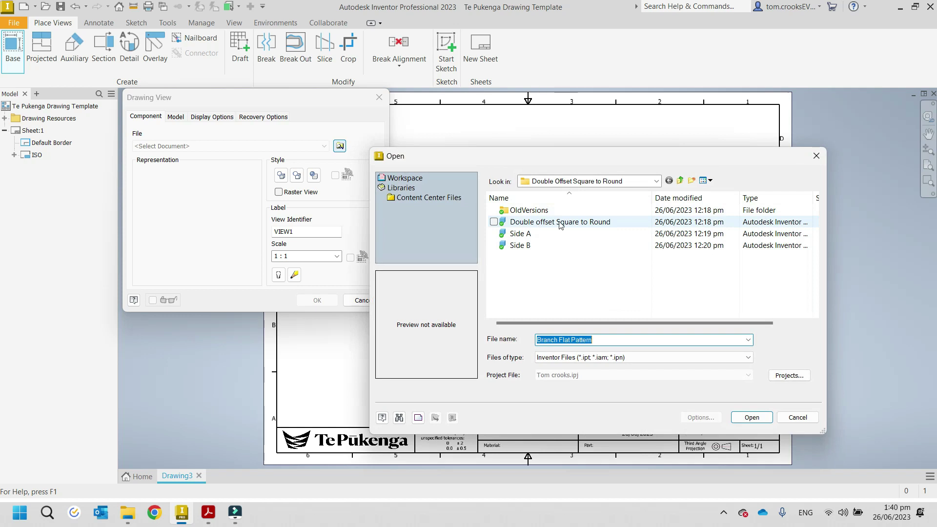
{"action": "left_click", "coordinate": [680, 181]}
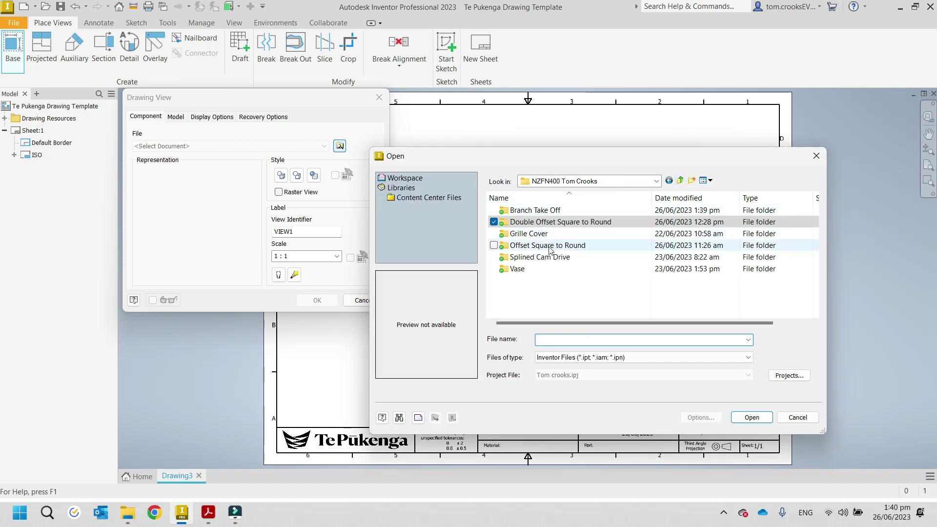
{"action": "double_click", "coordinate": [535, 210]}
{"action": "left_click", "coordinate": [544, 222]}
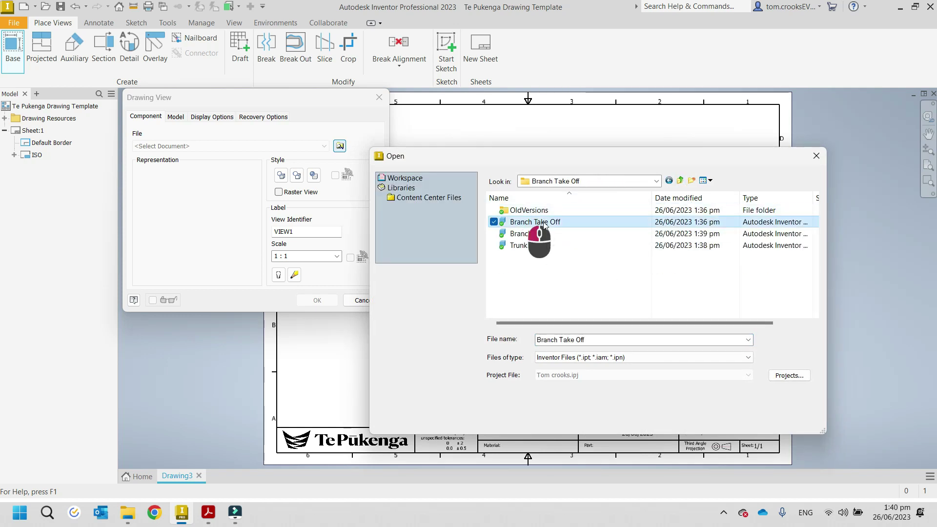
{"action": "left_click", "coordinate": [748, 475]}
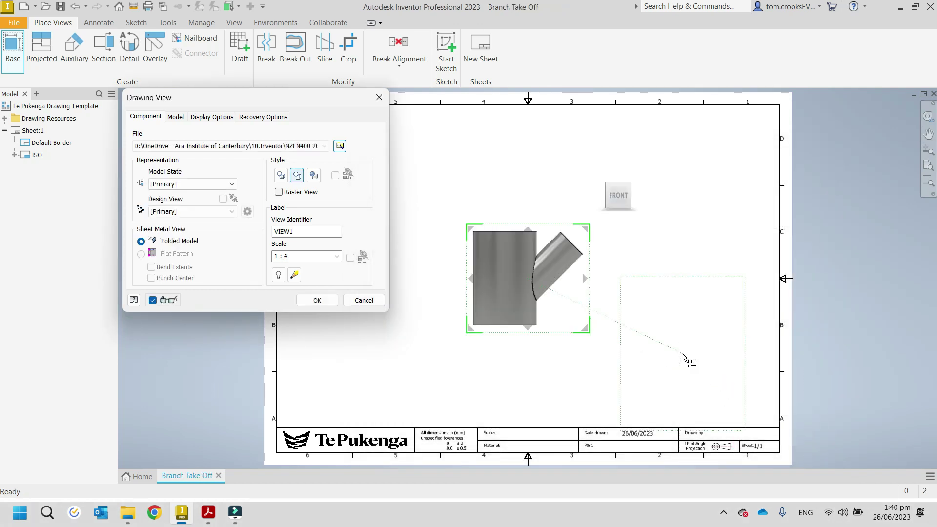
Place it as a shaded isometric view showing the top, right and back faces at scale 1:3, in the sheet's upper-right corner
{"action": "left_click", "coordinate": [631, 184]}
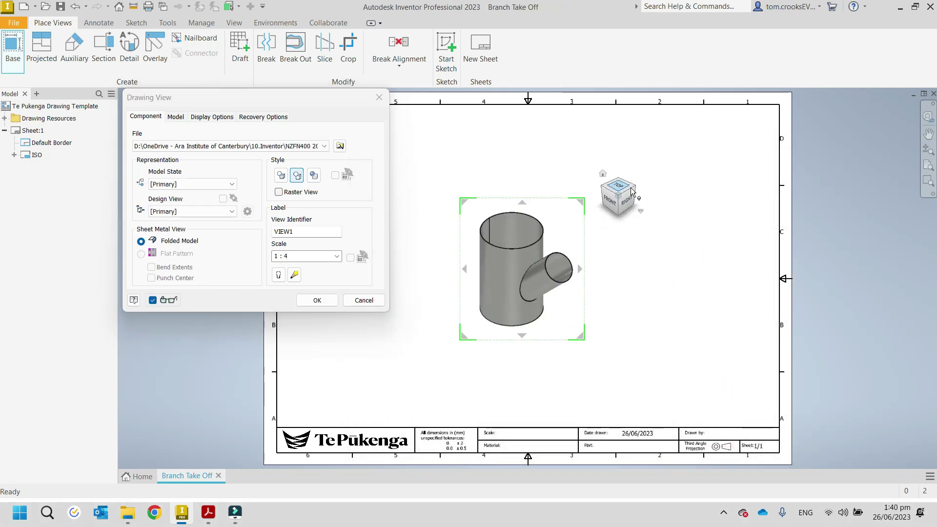
{"action": "left_click", "coordinate": [632, 187]}
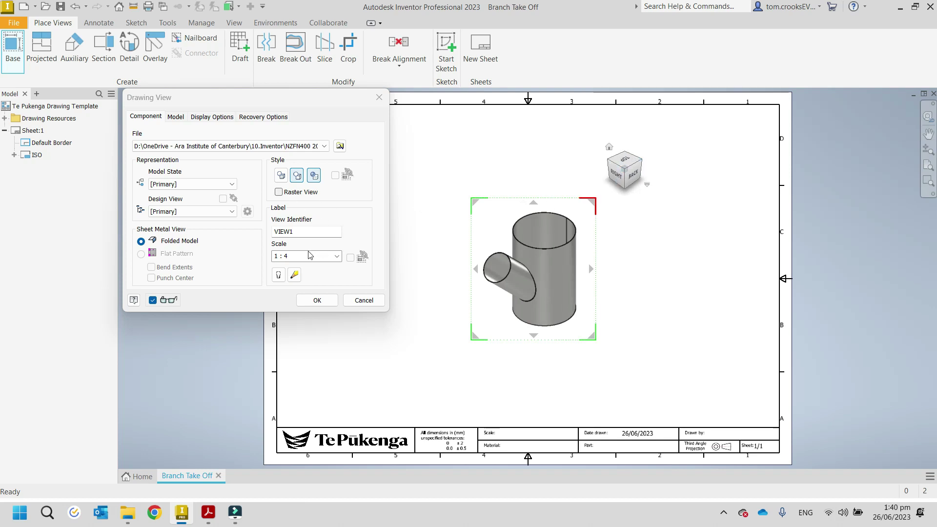
{"action": "left_click_drag", "start_coordinate": [594, 338], "coordinate": [608, 366]}
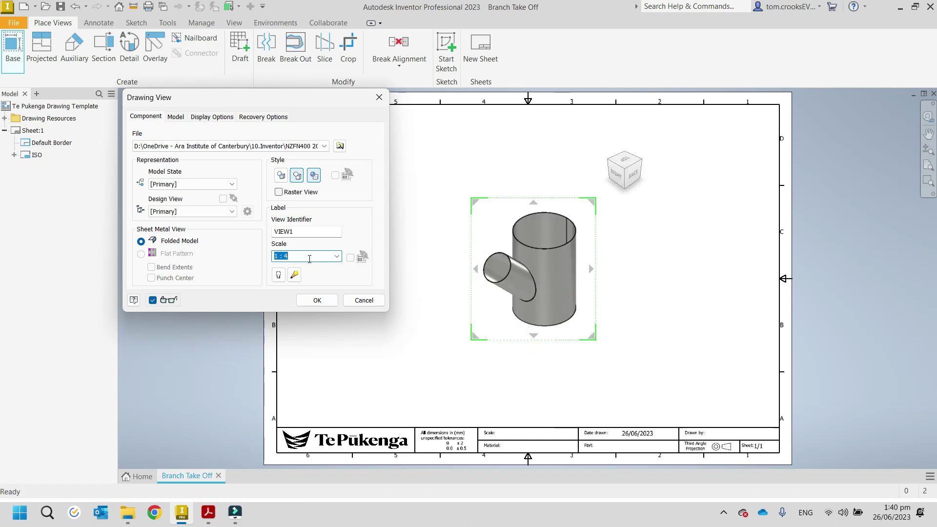
{"action": "type", "text": "1:3"}
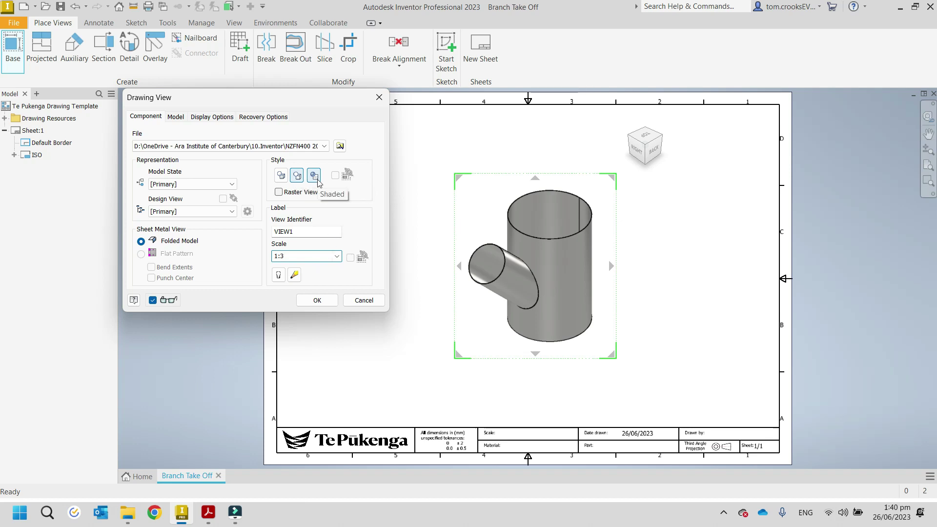
{"action": "left_click", "coordinate": [215, 120]}
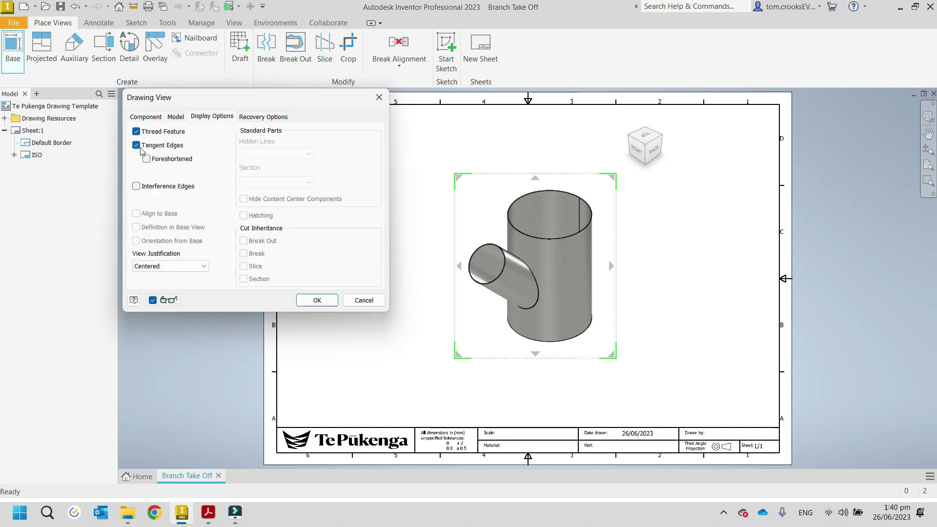
{"action": "left_click", "coordinate": [145, 117]}
{"action": "left_click", "coordinate": [318, 300]}
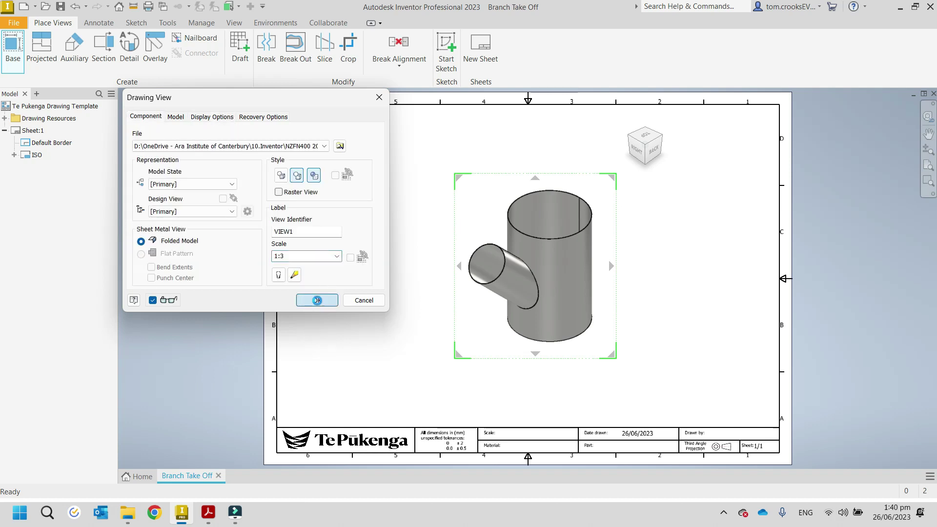
{"action": "left_click", "coordinate": [547, 349]}
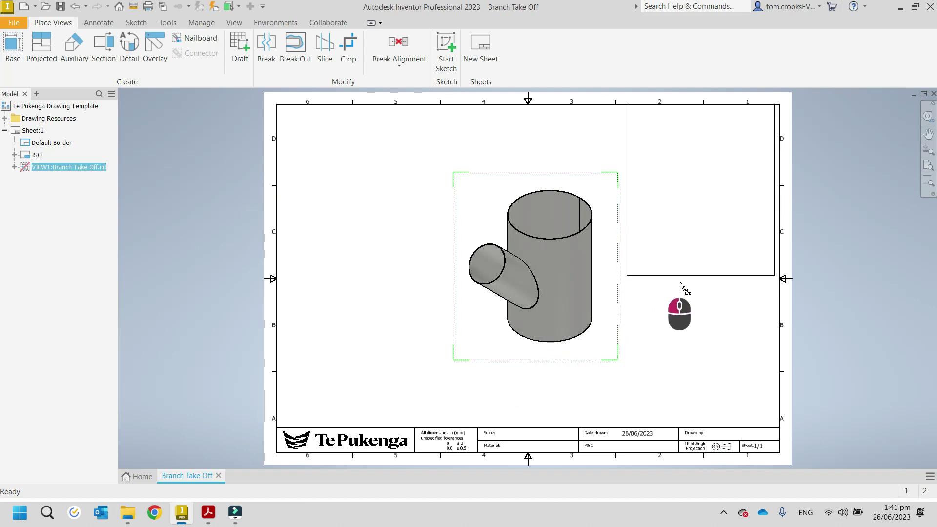
{"action": "left_click_drag", "start_coordinate": [681, 285], "coordinate": [684, 287]}
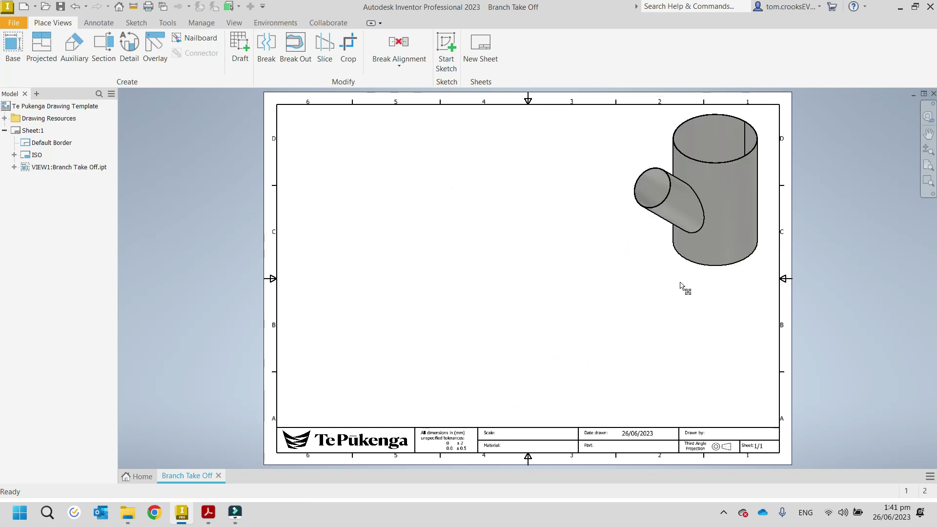
Add an unshaded front base view of the Branch Take Off part at scale 1:3 in the sheet's lower-left area
{"action": "left_click", "coordinate": [13, 45]}
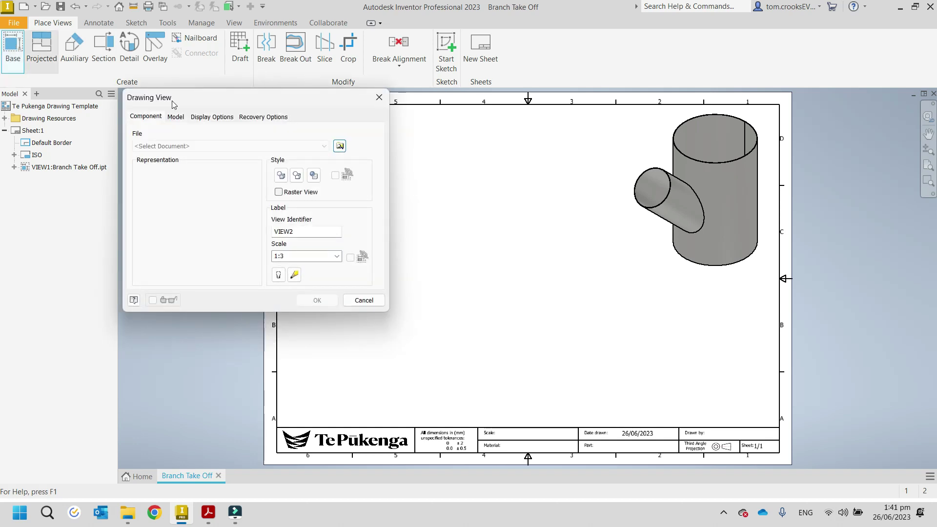
{"action": "left_click", "coordinate": [340, 146]}
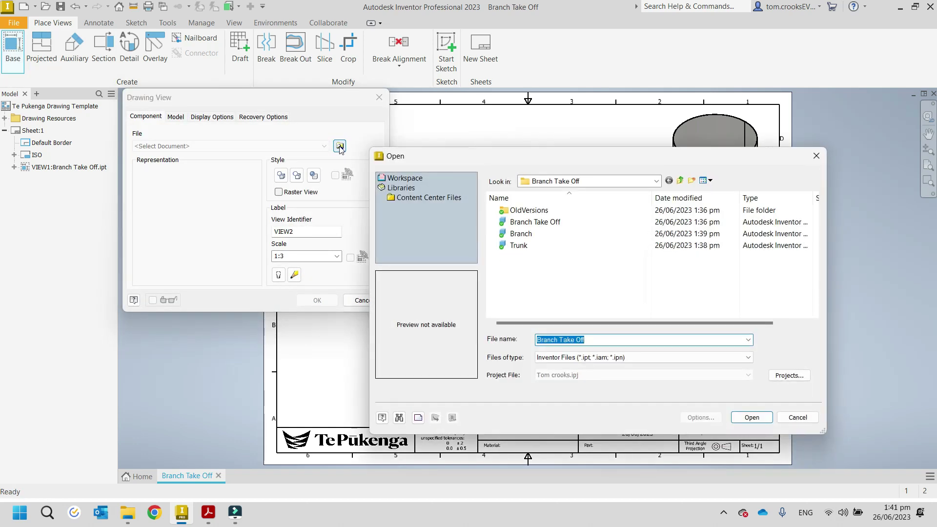
{"action": "left_click", "coordinate": [561, 223]}
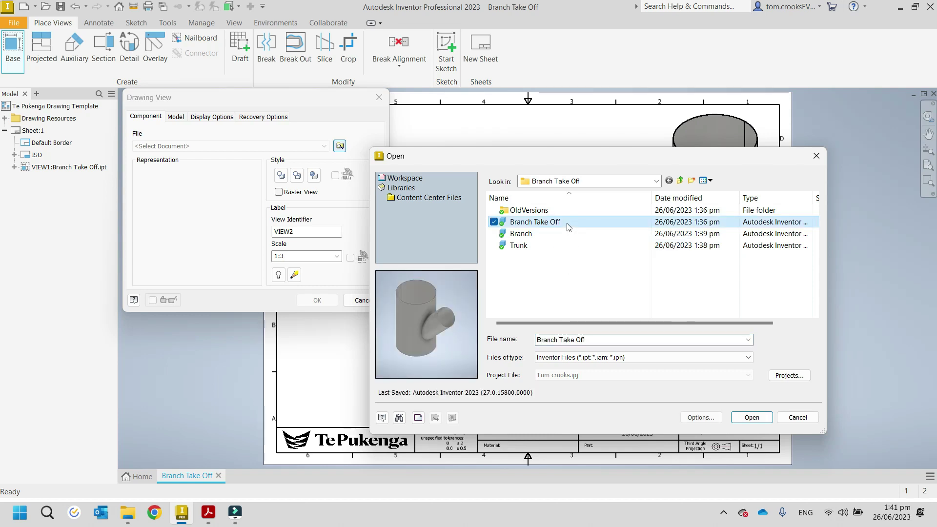
{"action": "left_click", "coordinate": [750, 418]}
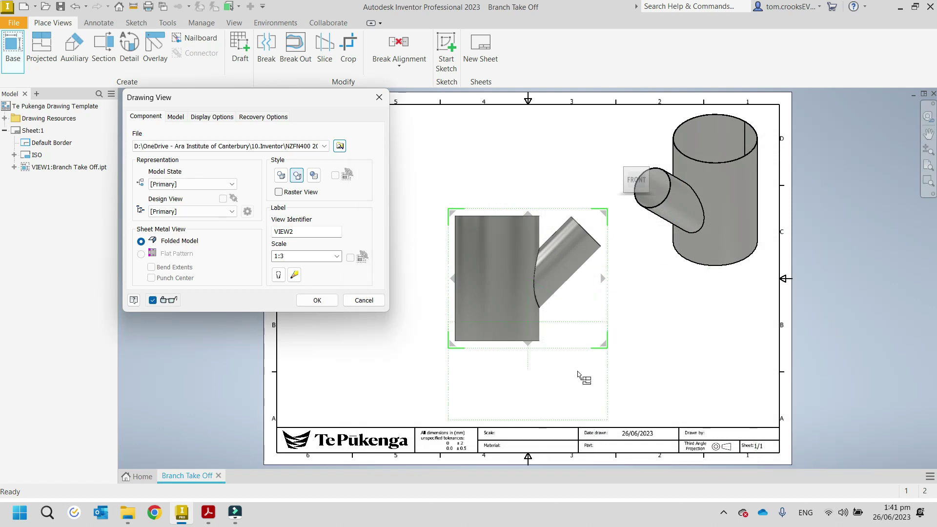
{"action": "left_click", "coordinate": [290, 257]}
{"action": "left_click", "coordinate": [290, 257]}
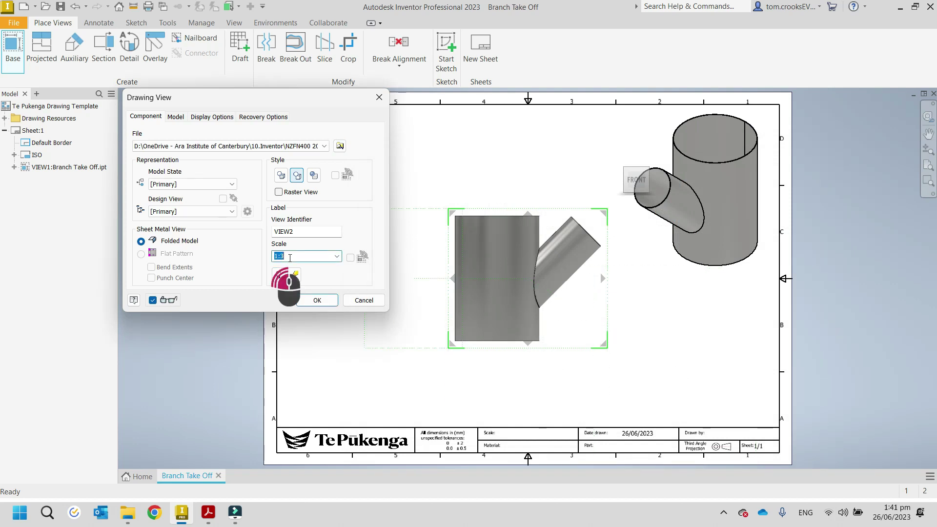
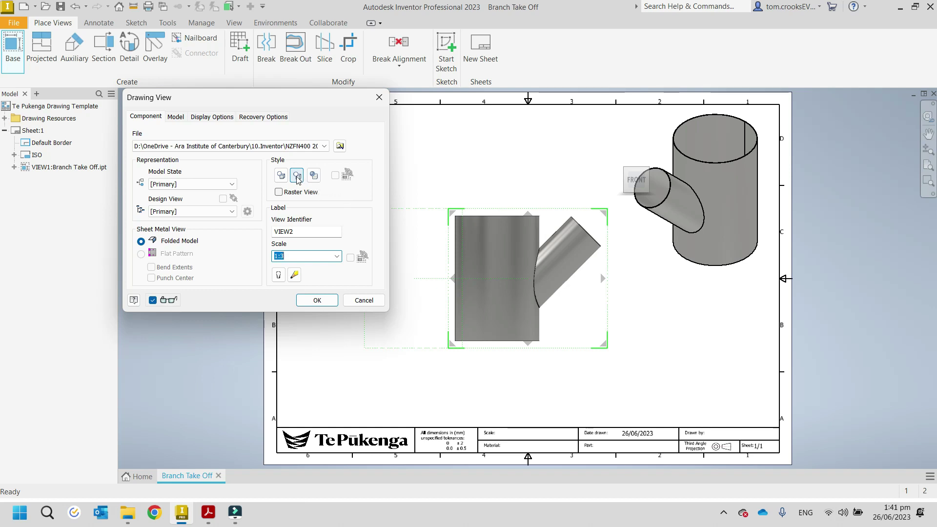
{"action": "left_click", "coordinate": [317, 300]}
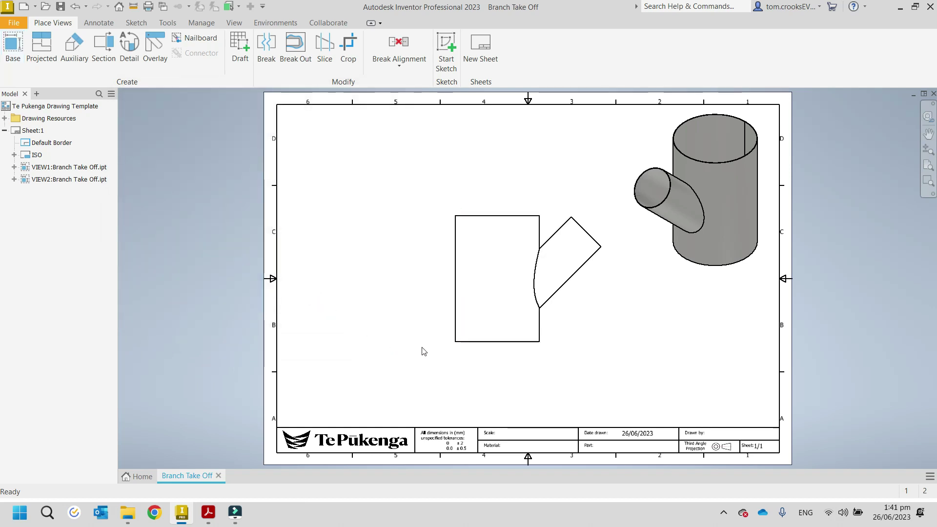
{"action": "left_click_drag", "start_coordinate": [472, 352], "coordinate": [356, 406]}
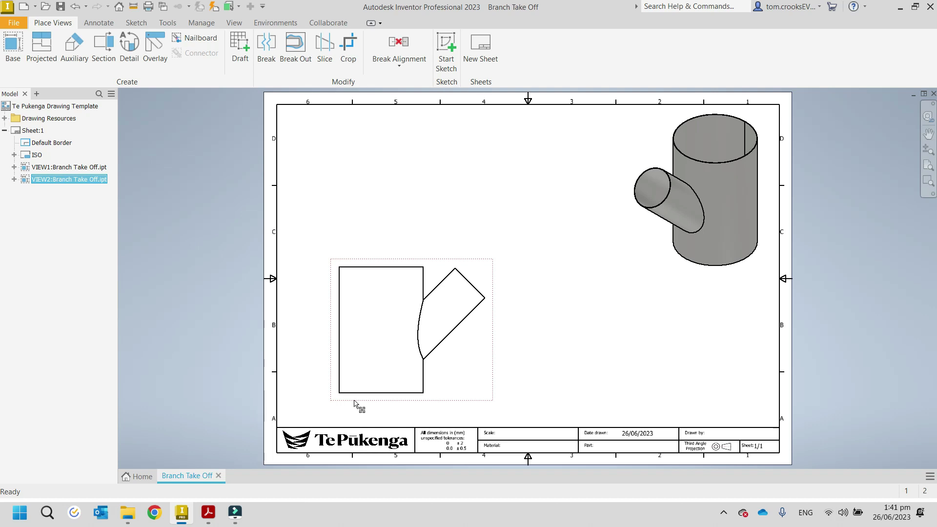
Create a projected top view directly above the front view
{"action": "right_click", "coordinate": [354, 404]}
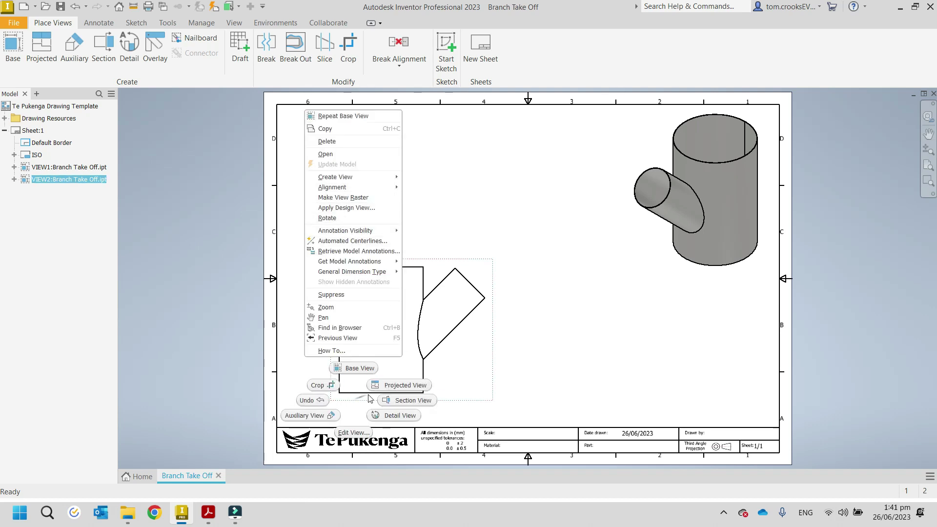
{"action": "left_click", "coordinate": [400, 389]}
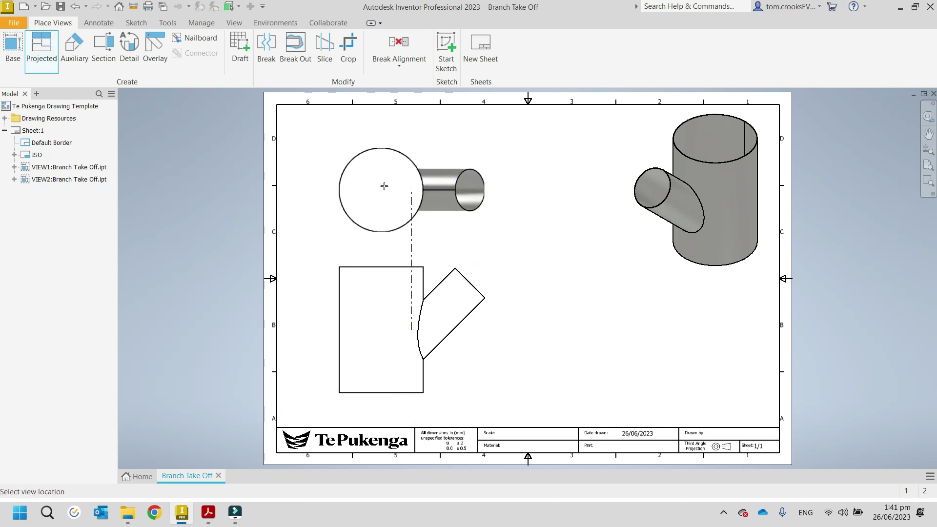
{"action": "left_click", "coordinate": [384, 184]}
{"action": "right_click", "coordinate": [384, 186]}
{"action": "left_click", "coordinate": [424, 185]}
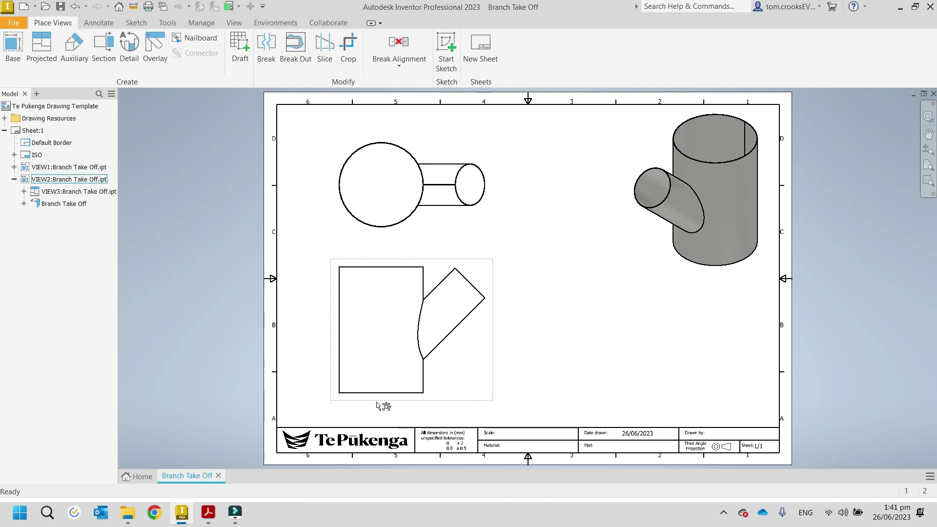
Add centerline bisectors to the trunk and to the angled branch in the front view
{"action": "scroll", "coordinate": [376, 403], "scroll_direction": "up", "scroll_amount": 3}
{"action": "left_click", "coordinate": [93, 23]}
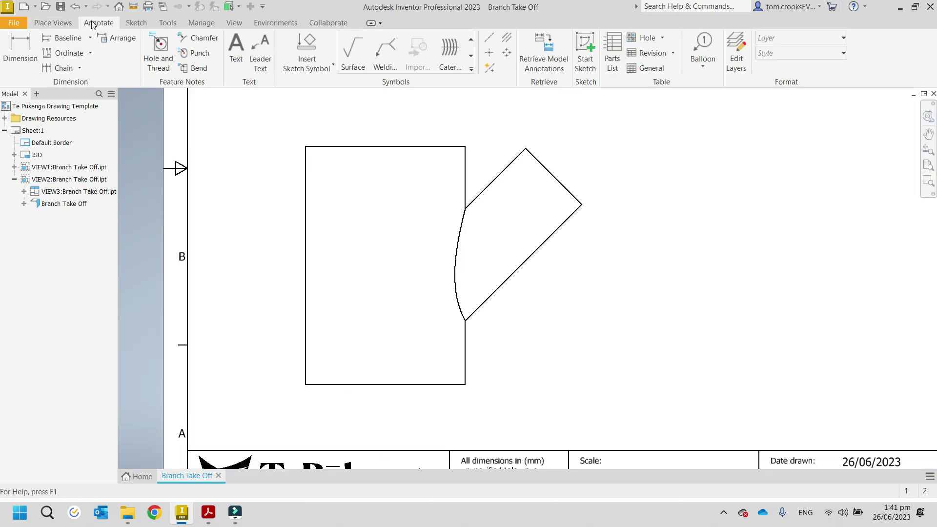
{"action": "left_click", "coordinate": [507, 40]}
{"action": "left_click", "coordinate": [466, 170]}
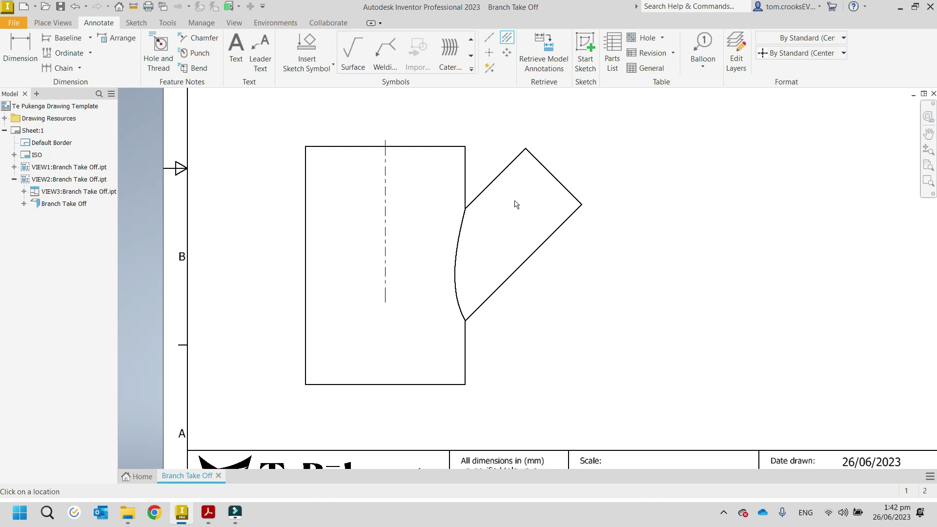
{"action": "left_click", "coordinate": [501, 186]}
{"action": "left_click", "coordinate": [530, 252]}
{"action": "key", "text": "Escape"}
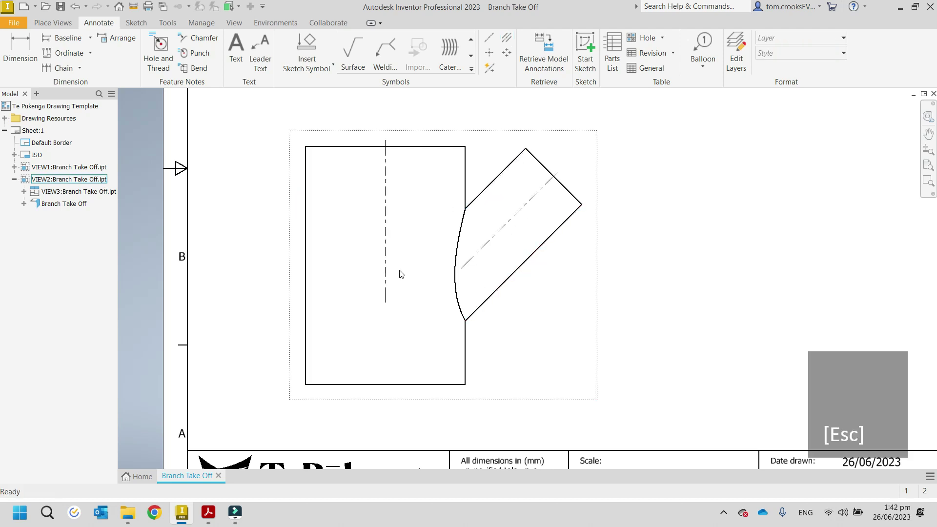
Extend the trunk centerline past its bottom edge and the branch centerline down to meet the trunk centerline
{"action": "left_click", "coordinate": [385, 302]}
{"action": "left_click_drag", "start_coordinate": [385, 302], "coordinate": [385, 386]}
{"action": "left_click_drag", "start_coordinate": [460, 267], "coordinate": [385, 345]}
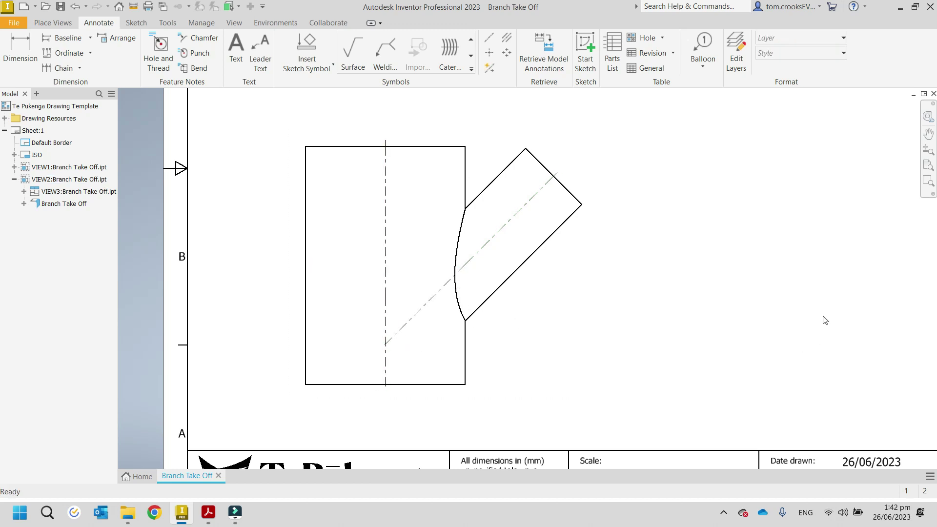
Dimension the vertical distance from the centerline intersection to the lower end of the trunk centerline, left of the trunk
{"action": "left_click", "coordinate": [39, 70]}
{"action": "left_click", "coordinate": [384, 369]}
{"action": "left_click", "coordinate": [386, 386]}
{"action": "left_click", "coordinate": [279, 362]}
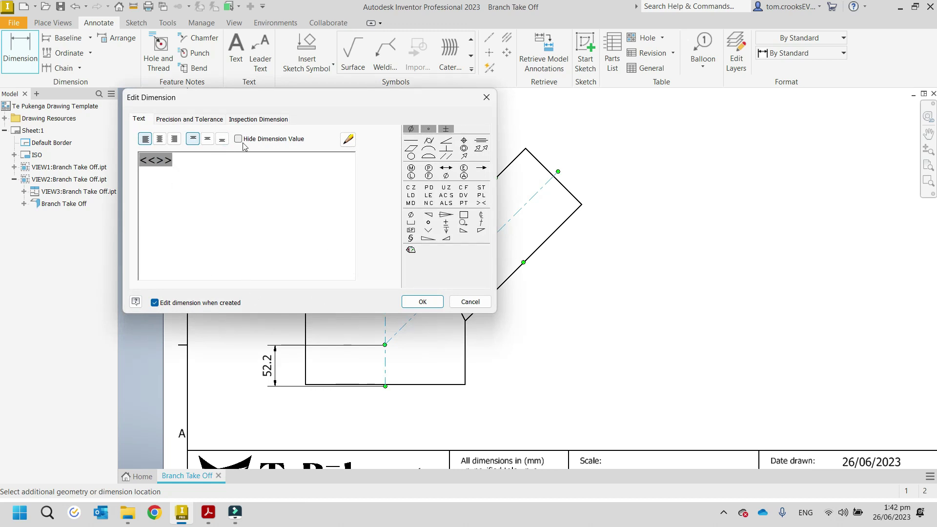
{"action": "left_click", "coordinate": [421, 301]}
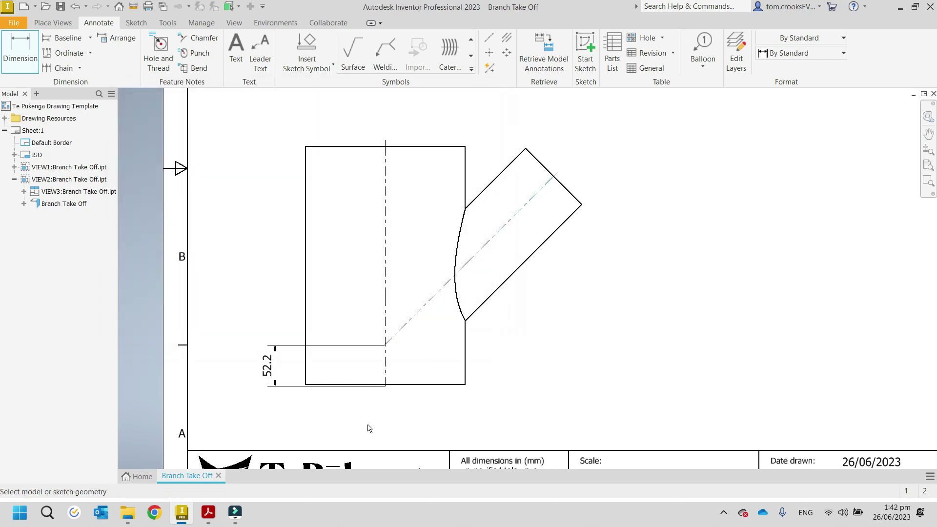
Shorten the trunk centerline's lower end and reattach the vertical dimension's lower end to the trunk's bottom edge
{"action": "scroll", "coordinate": [369, 429], "scroll_direction": "up", "scroll_amount": 3}
{"action": "key", "text": "Escape"}
{"action": "left_click", "coordinate": [402, 355]}
{"action": "left_click_drag", "start_coordinate": [402, 356], "coordinate": [402, 352]}
{"action": "left_click", "coordinate": [419, 386]}
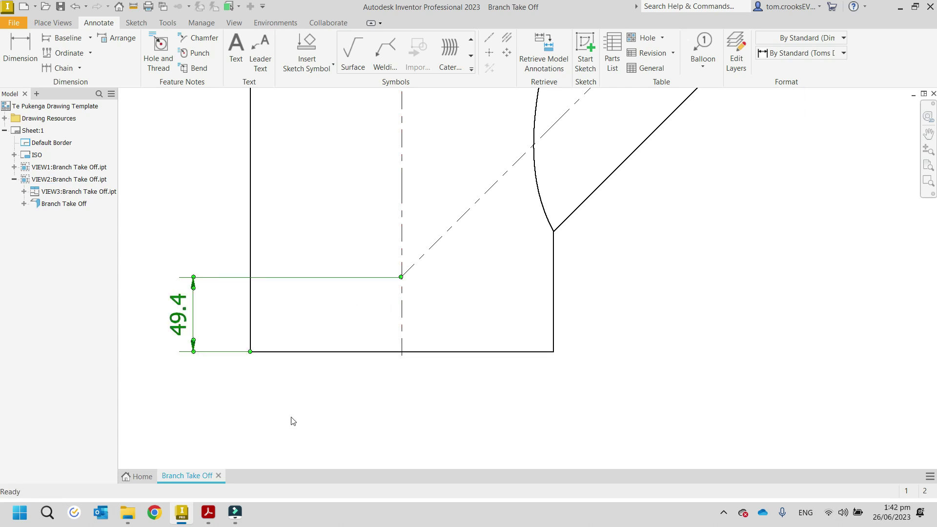
Hide the vertical dimension's calculated value and override its text with 50.0
{"action": "left_click", "coordinate": [183, 310]}
{"action": "double_click", "coordinate": [182, 311]}
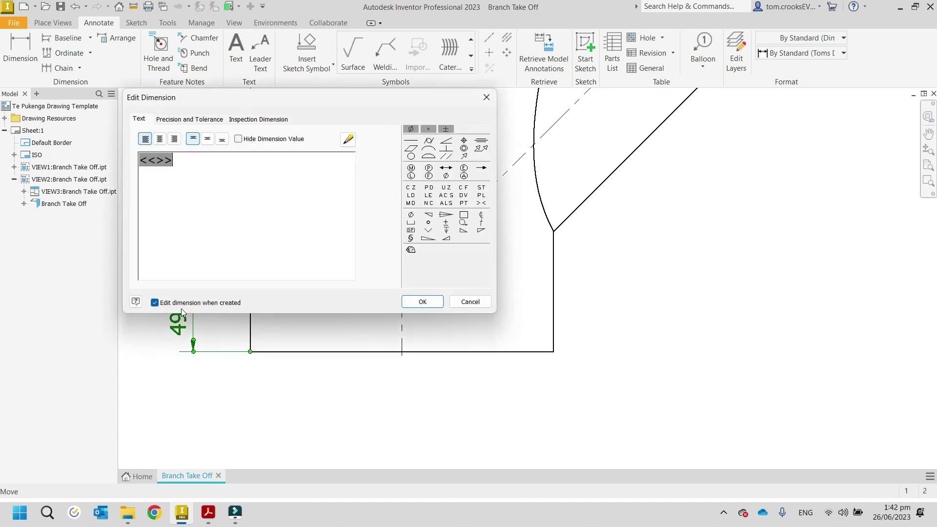
{"action": "left_click", "coordinate": [238, 139]}
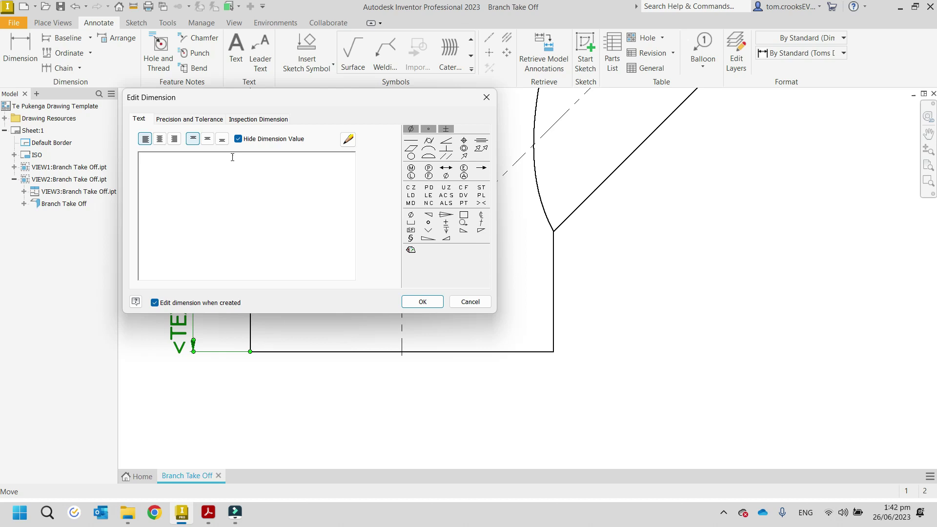
{"action": "type", "text": "50.0"}
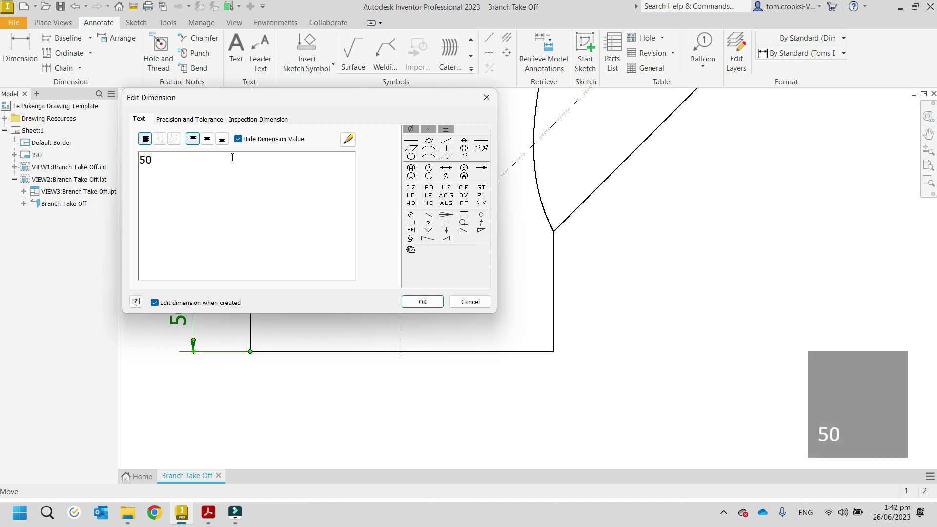
{"action": "left_click", "coordinate": [438, 304]}
{"action": "key", "text": "Escape"}
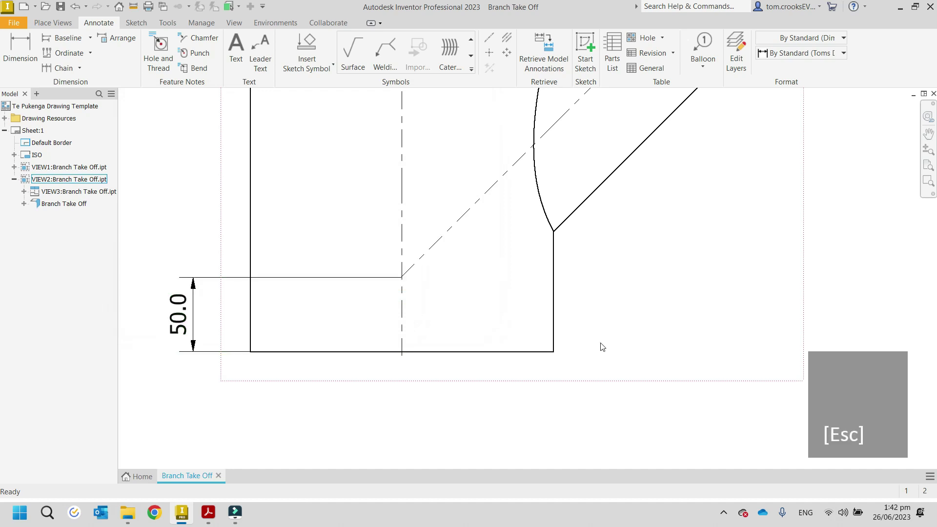
Dimension the trunk's overall height from its top edge to its bottom edge, placed outside the existing 50.0 dimension
{"action": "scroll", "coordinate": [592, 351], "scroll_direction": "down", "scroll_amount": 3}
{"action": "scroll", "coordinate": [592, 352], "scroll_direction": "up", "scroll_amount": 5}
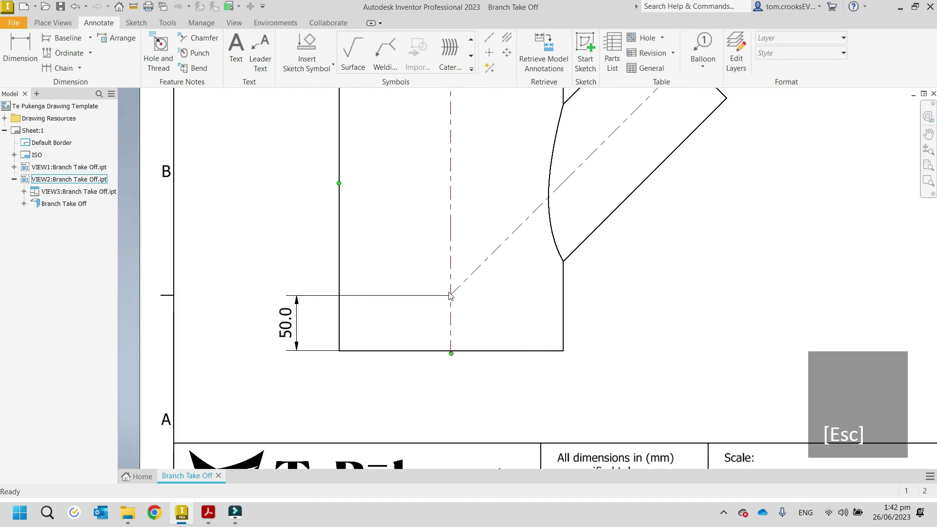
{"action": "scroll", "coordinate": [471, 289], "scroll_direction": "up", "scroll_amount": 3}
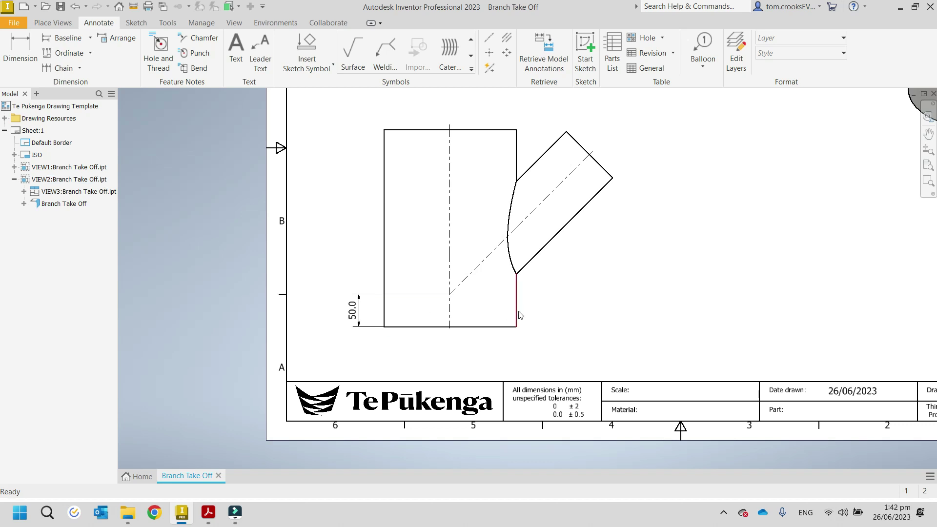
{"action": "middle_click_drag", "start_coordinate": [513, 314], "coordinate": [517, 351]}
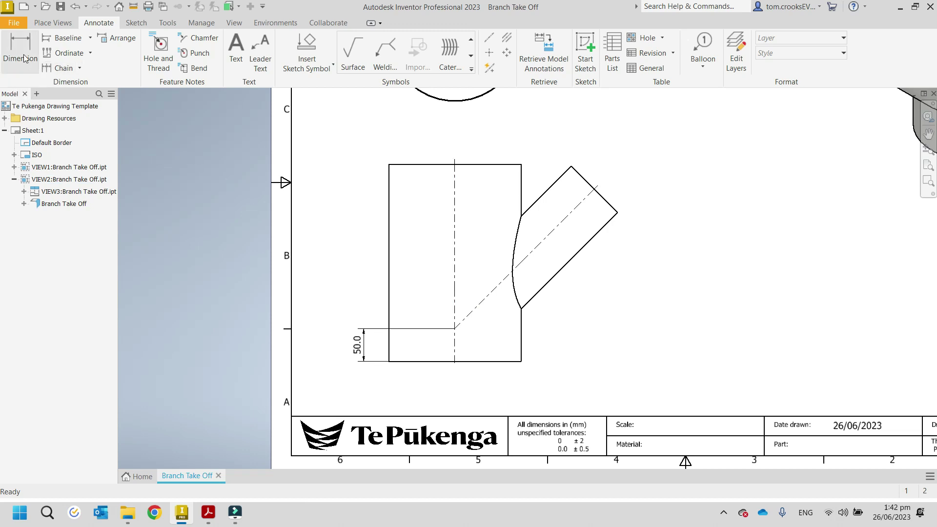
{"action": "left_click", "coordinate": [412, 165]}
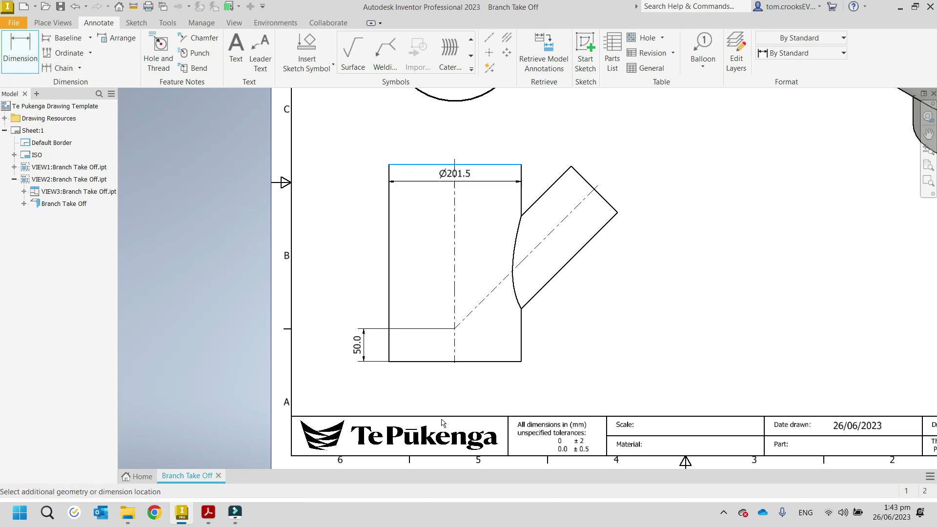
{"action": "left_click", "coordinate": [413, 361]}
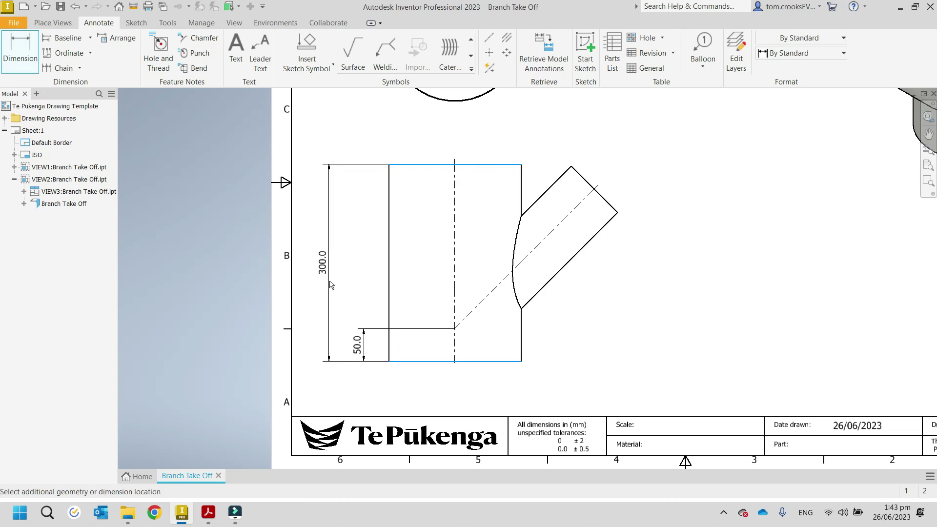
{"action": "left_click", "coordinate": [330, 285]}
{"action": "left_click", "coordinate": [431, 307]}
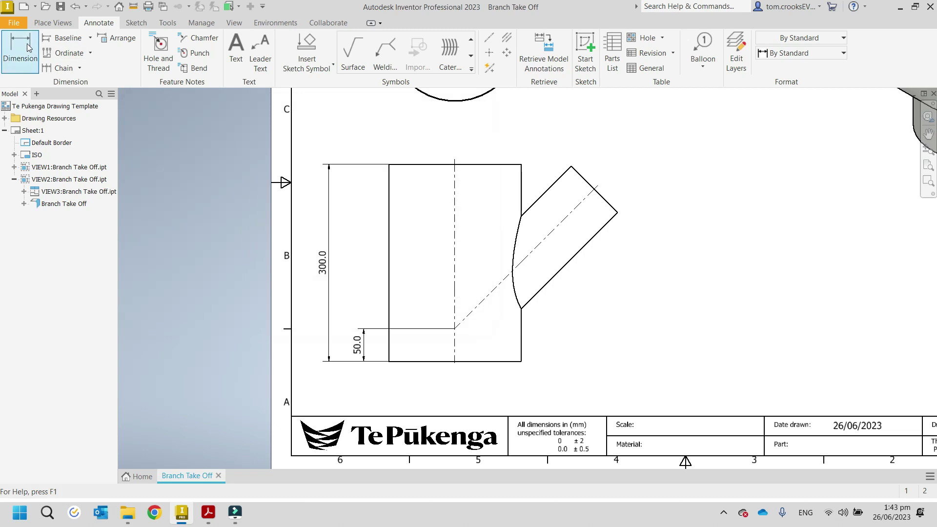
Dimension from the centerline intersection to the branch's end edge, hiding the calculated value and overriding the text with 300.0
{"action": "left_click", "coordinate": [454, 329]}
{"action": "left_click", "coordinate": [594, 191]}
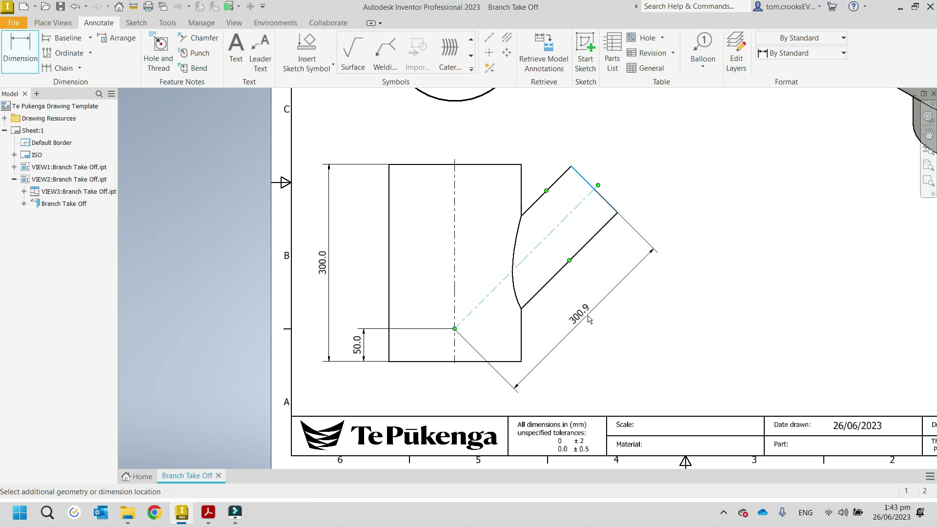
{"action": "left_click", "coordinate": [593, 322]}
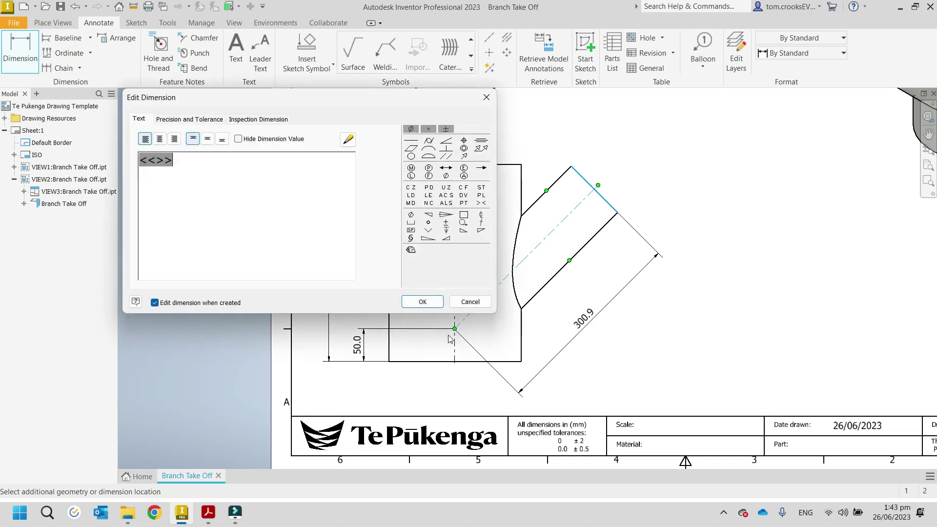
{"action": "left_click", "coordinate": [238, 139]}
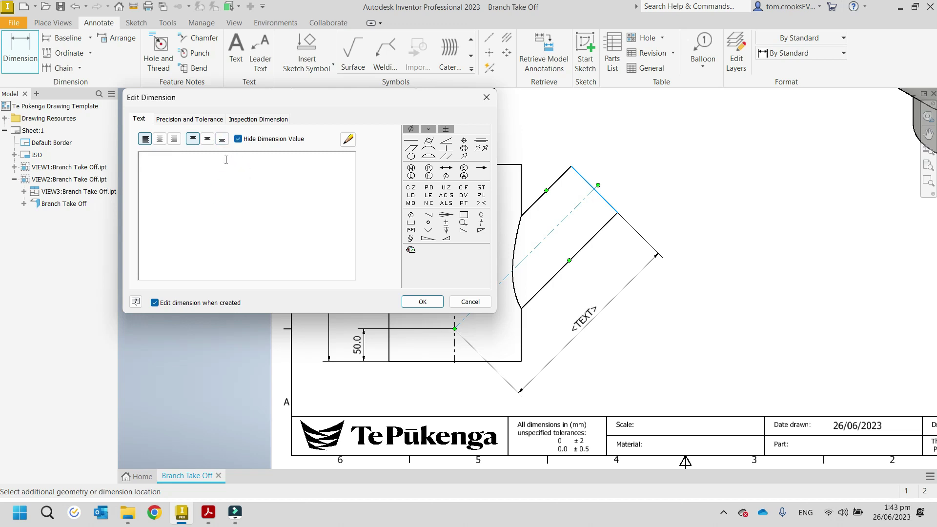
{"action": "type", "text": "300.0"}
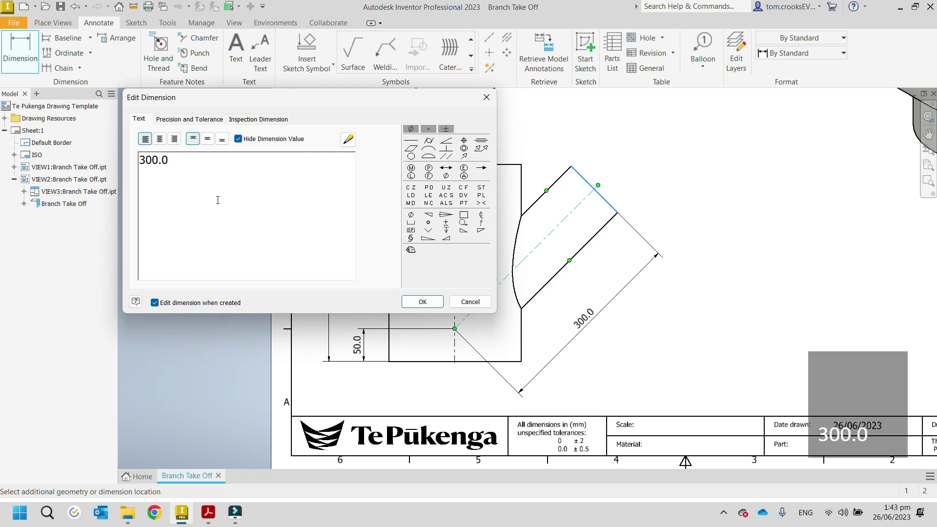
{"action": "left_click", "coordinate": [423, 302]}
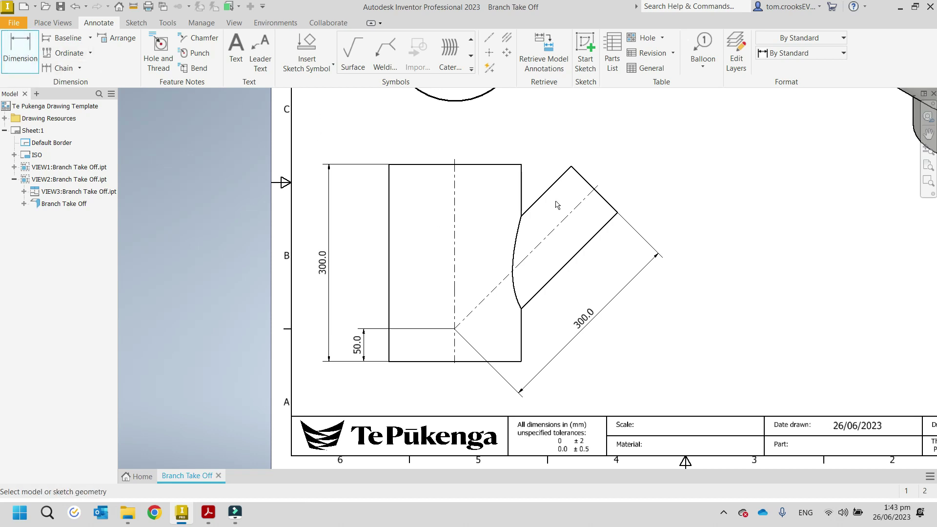
Dimension the angle between the trunk's right edge and the branch's upper edge, with the angular precision set to whole degrees
{"action": "left_click", "coordinate": [522, 188]}
{"action": "left_click", "coordinate": [544, 193]}
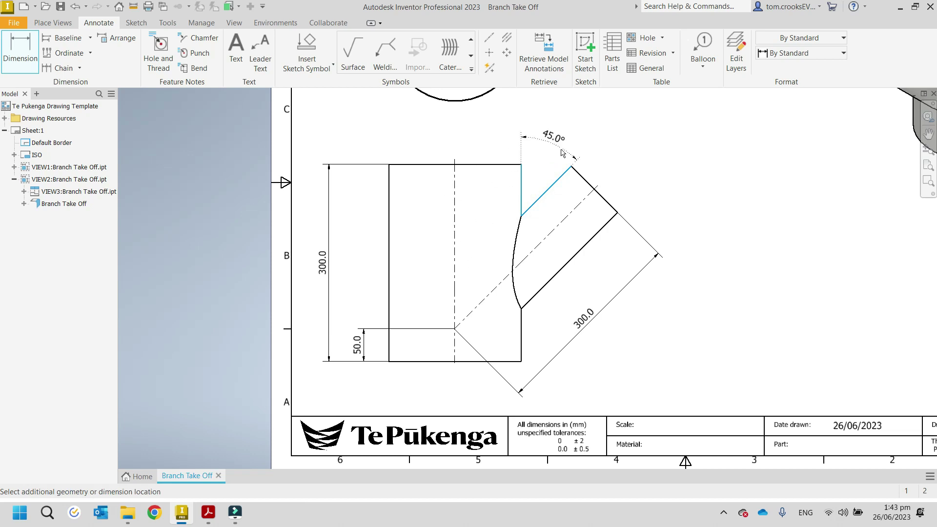
{"action": "left_click", "coordinate": [562, 153]}
{"action": "left_click", "coordinate": [186, 125]}
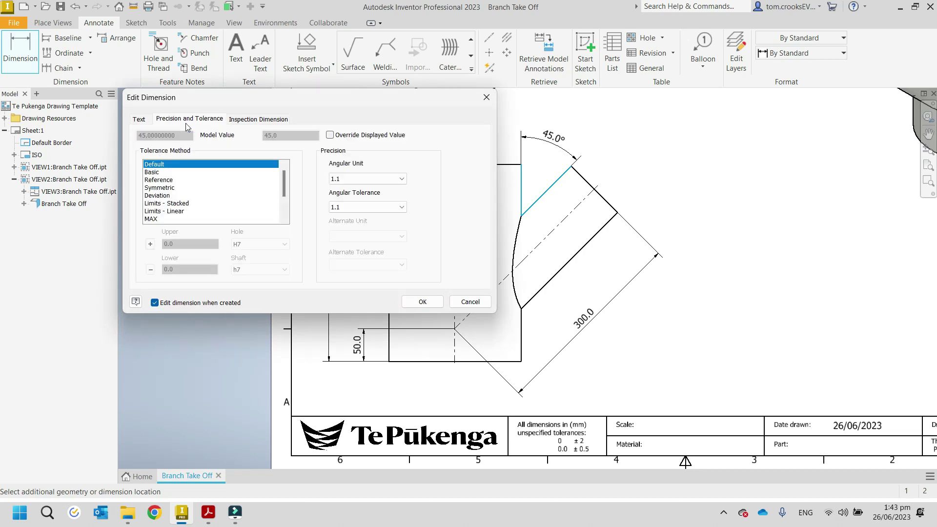
{"action": "left_click", "coordinate": [371, 179]}
{"action": "left_click", "coordinate": [351, 189]}
{"action": "left_click", "coordinate": [422, 302]}
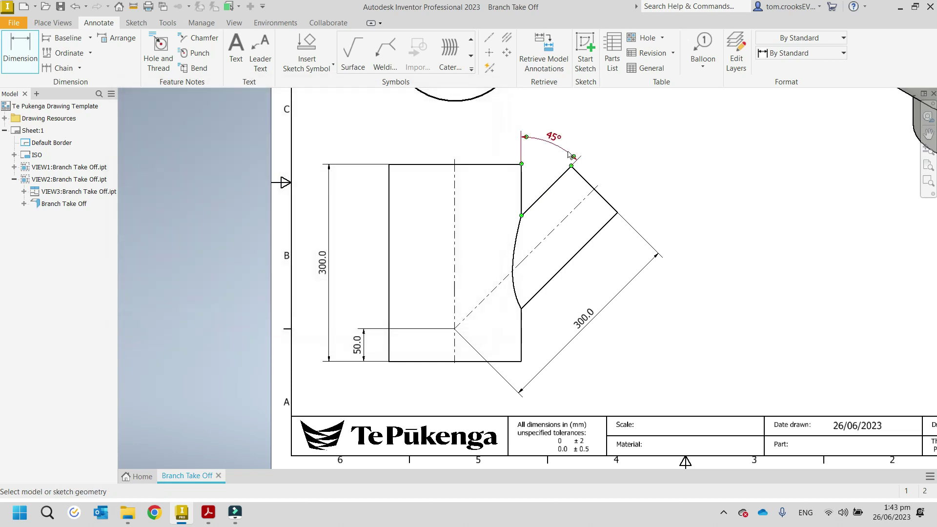
Dimension the width between the branch's two parallel edges beyond its open end and append "Outside" to the dimension text
{"action": "left_click", "coordinate": [17, 48]}
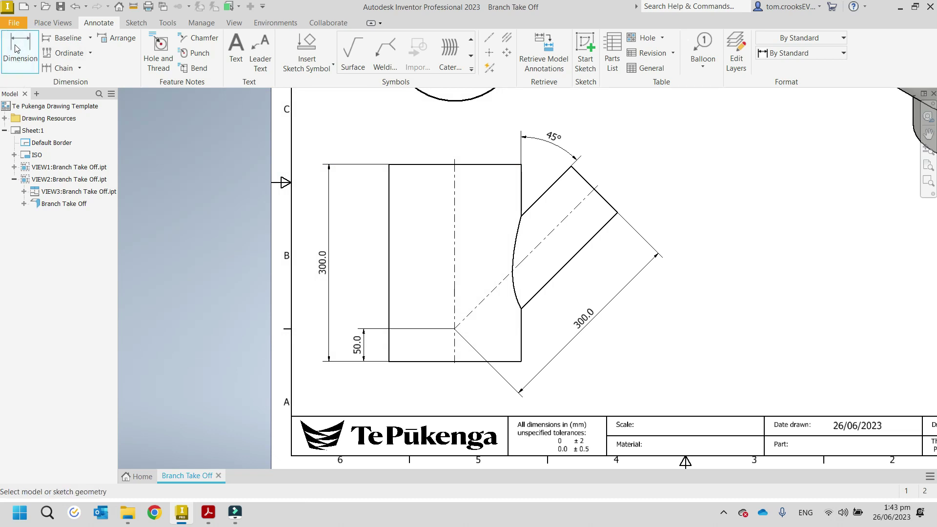
{"action": "left_click", "coordinate": [556, 181]}
{"action": "left_click", "coordinate": [605, 225]}
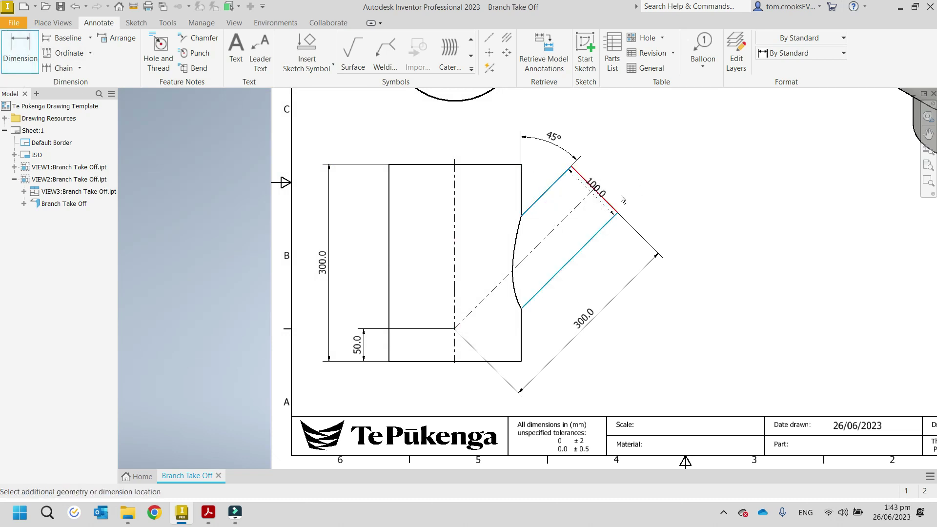
{"action": "left_click", "coordinate": [576, 182]}
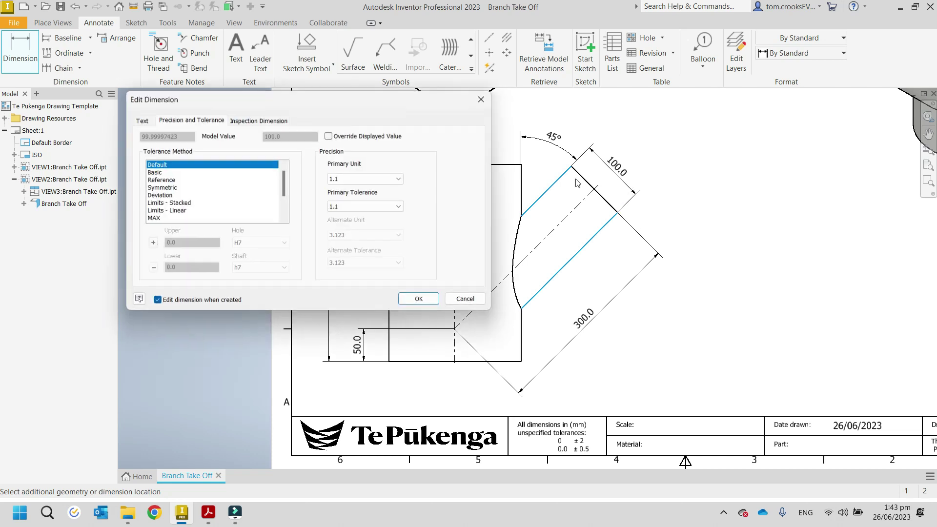
{"action": "left_click", "coordinate": [139, 119]}
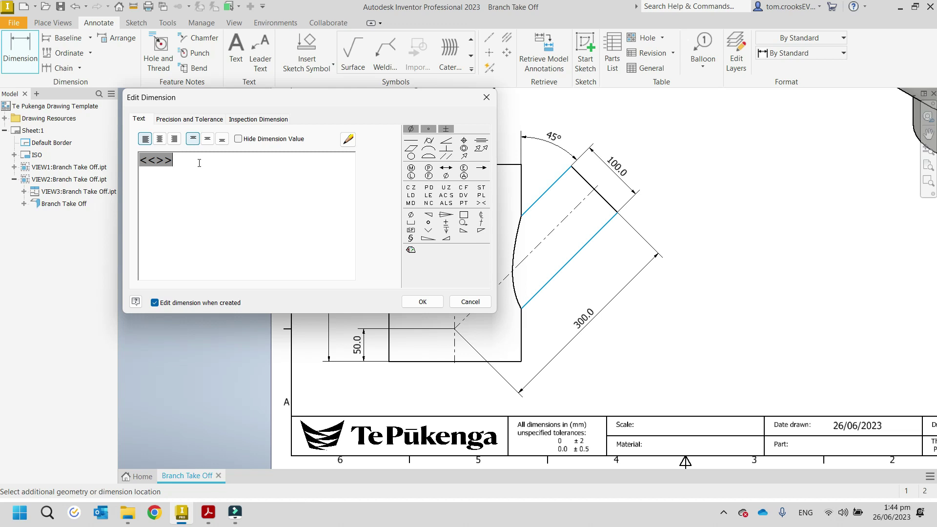
{"action": "left_click", "coordinate": [199, 163]}
{"action": "type", "text": "Outside"}
{"action": "left_click", "coordinate": [416, 299]}
{"action": "key", "text": "Escape"}
Move the angle dimension slightly farther out and shift the top view up, away from the front view's dimensions
{"action": "mouse_move", "coordinate": [553, 136]}
{"action": "left_mouse_down"}
{"action": "mouse_move", "coordinate": [571, 135]}
{"action": "mouse_move", "coordinate": [559, 127]}
{"action": "left_mouse_up"}
{"action": "middle_click_drag", "start_coordinate": [674, 217], "coordinate": [709, 363]}
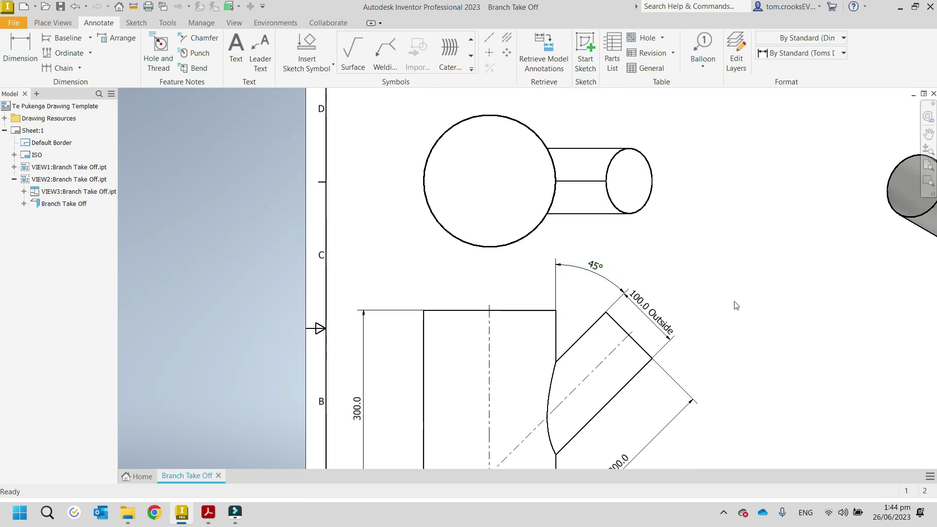
{"action": "scroll", "coordinate": [623, 195], "scroll_direction": "down", "scroll_amount": 3}
{"action": "scroll", "coordinate": [622, 234], "scroll_direction": "up", "scroll_amount": 4}
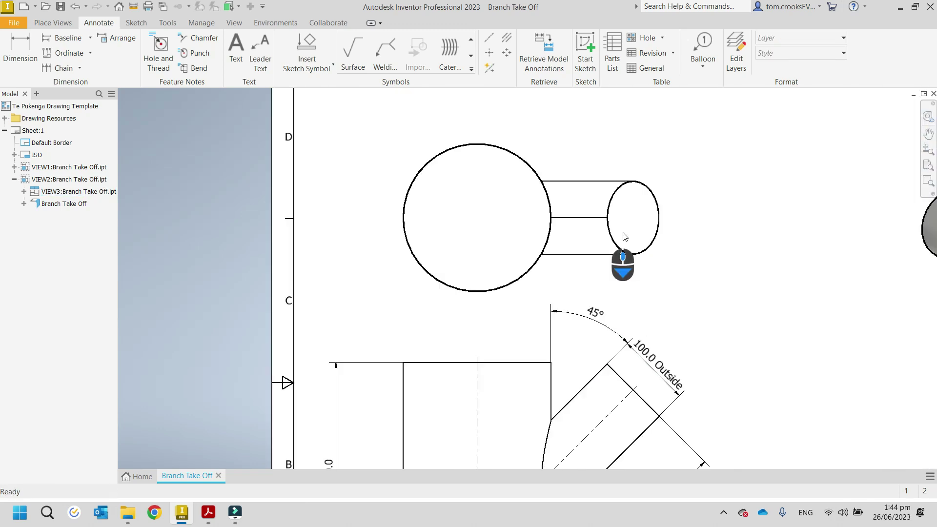
{"action": "left_click_drag", "start_coordinate": [674, 305], "coordinate": [674, 285]}
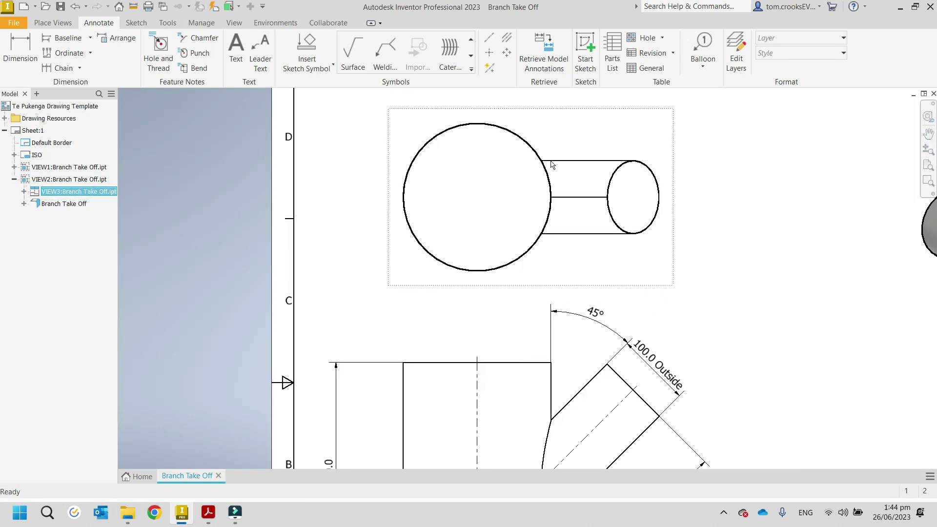
Add a center mark to the trunk circle in the top view and extend its left arm just past the circle
{"action": "left_click", "coordinate": [489, 55]}
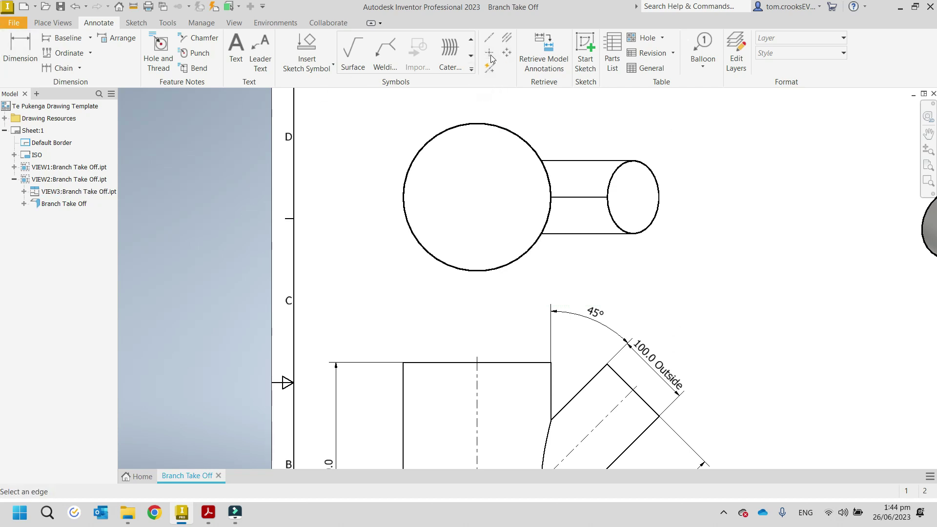
{"action": "left_click", "coordinate": [464, 129]}
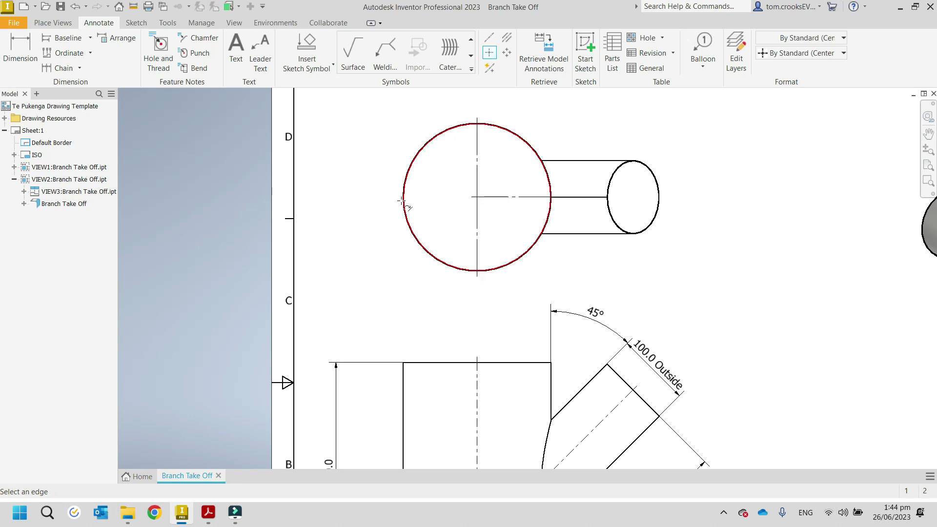
{"action": "key", "text": "Escape"}
{"action": "left_click_drag", "start_coordinate": [470, 197], "coordinate": [399, 194]}
{"action": "key", "text": "Escape"}
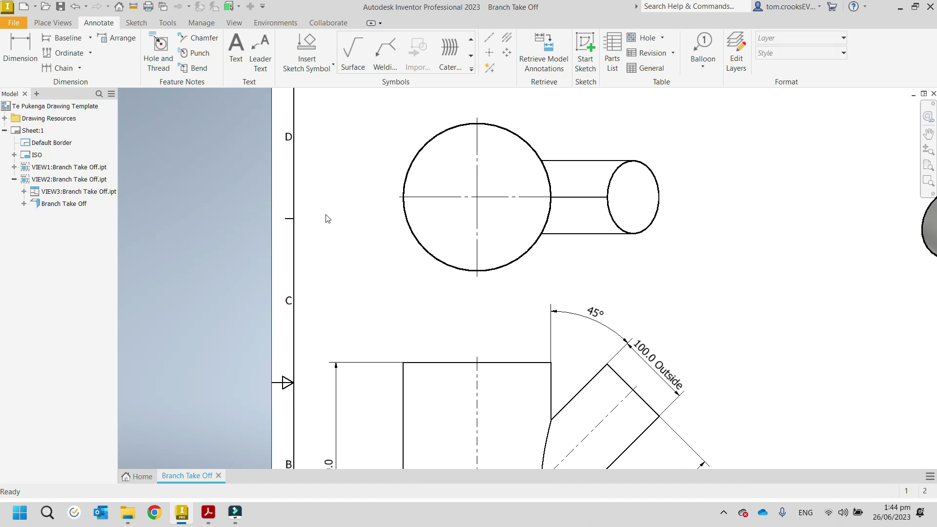
Dimension the trunk circle in the top view, hiding the calculated value and overriding the text with "Ø200 Inside"
{"action": "key", "text": "d"}
{"action": "left_click", "coordinate": [530, 257]}
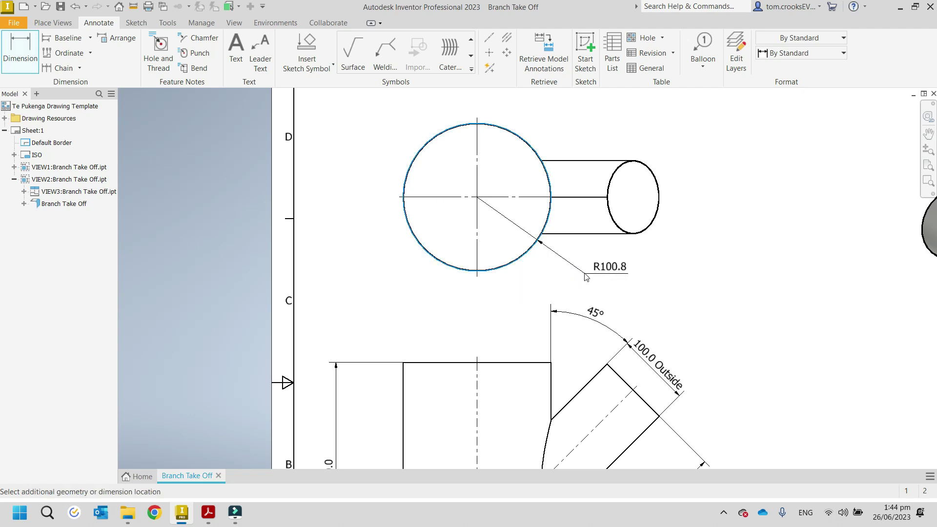
{"action": "left_click", "coordinate": [585, 276]}
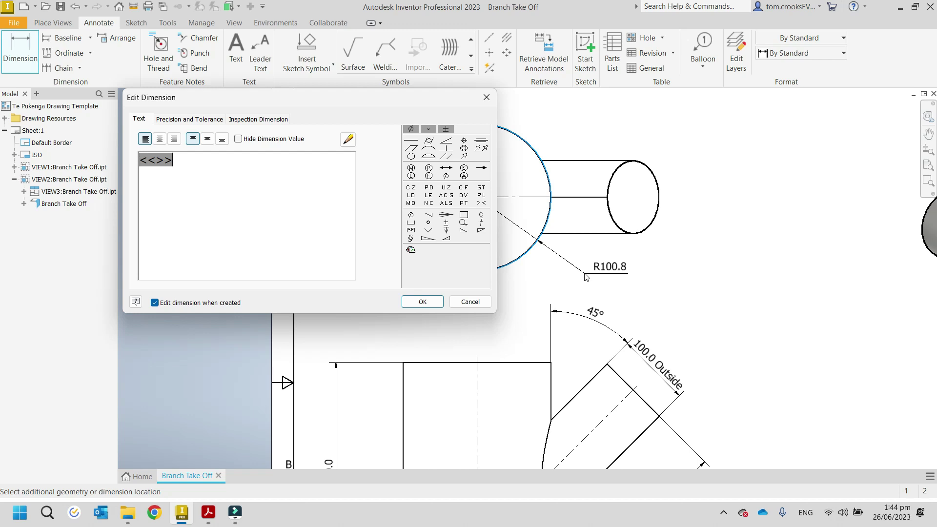
{"action": "left_click", "coordinate": [239, 140]}
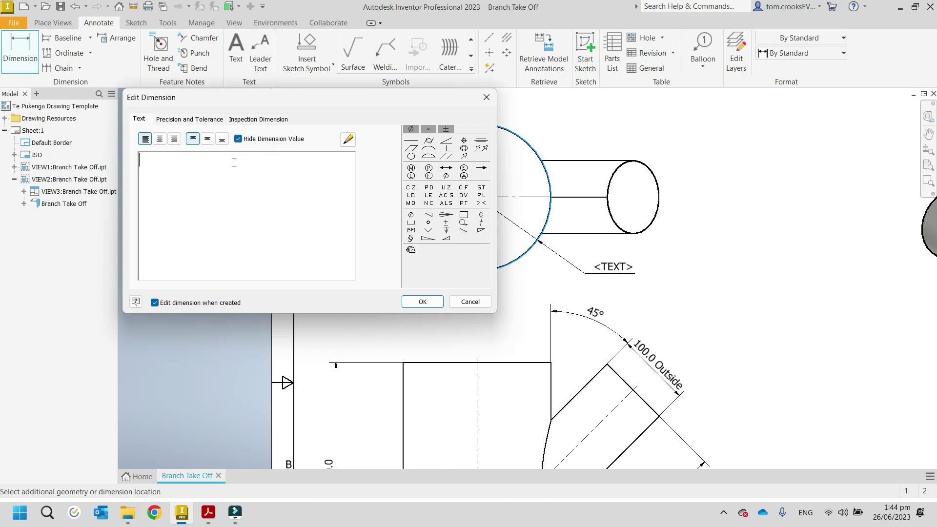
{"action": "type", "text": "200"}
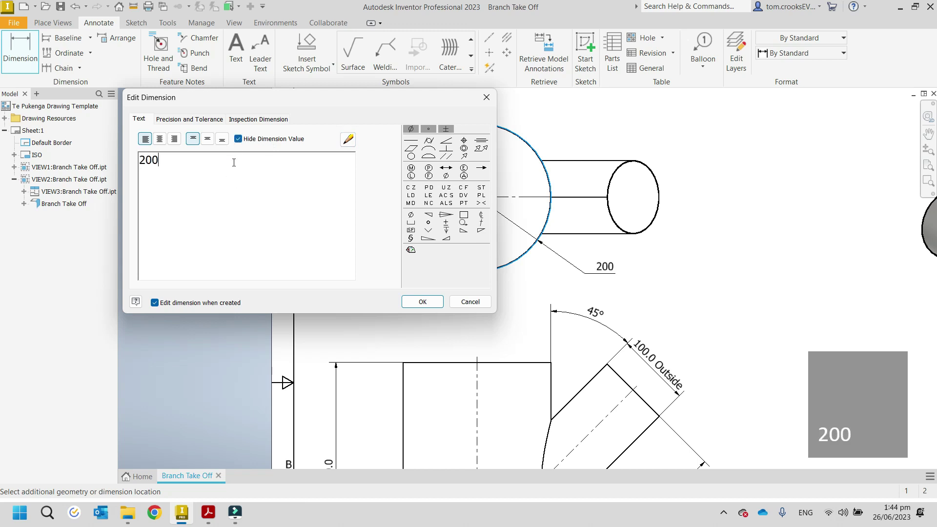
{"action": "type", "text": " Inside"}
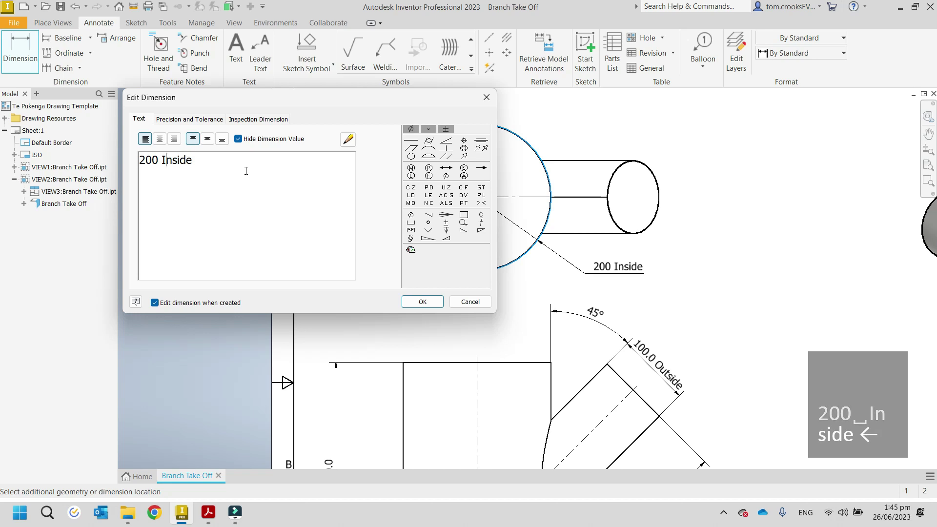
{"action": "key", "text": "Left"}
{"action": "key", "text": "Left"}
{"action": "key", "text": "Left"}
{"action": "key", "text": "Left"}
{"action": "key", "text": "Left"}
{"action": "key", "text": "Left"}
{"action": "key", "text": "Left"}
{"action": "key", "text": "Left"}
{"action": "key", "text": "Left"}
{"action": "left_click", "coordinate": [409, 130]}
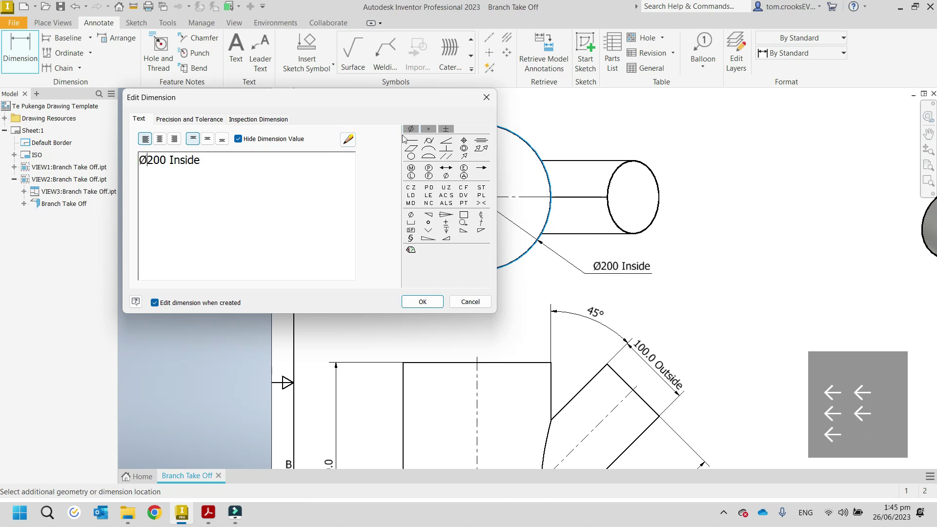
{"action": "left_click", "coordinate": [422, 302]}
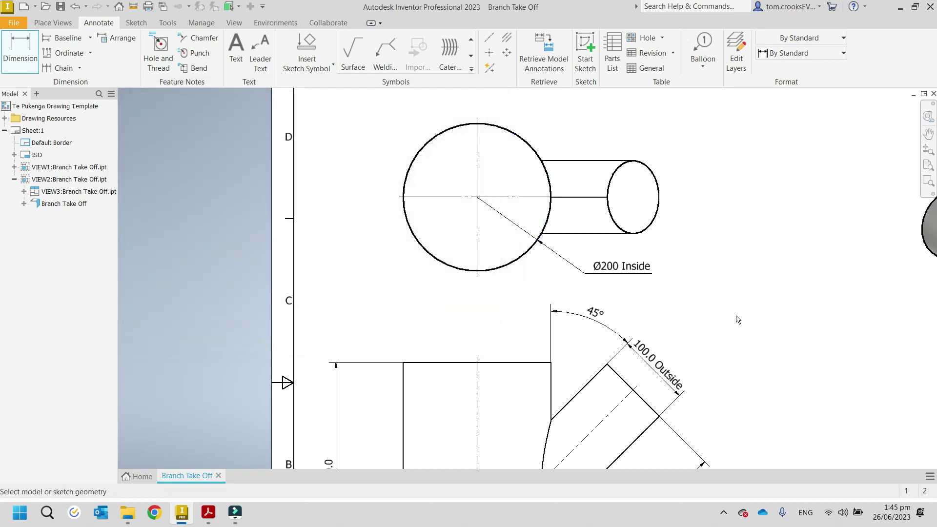
Add the text 1:3 beside the Scale label in the title block
{"action": "scroll", "coordinate": [738, 321], "scroll_direction": "up", "scroll_amount": 2}
{"action": "middle_click_drag", "start_coordinate": [738, 321], "coordinate": [603, 260]}
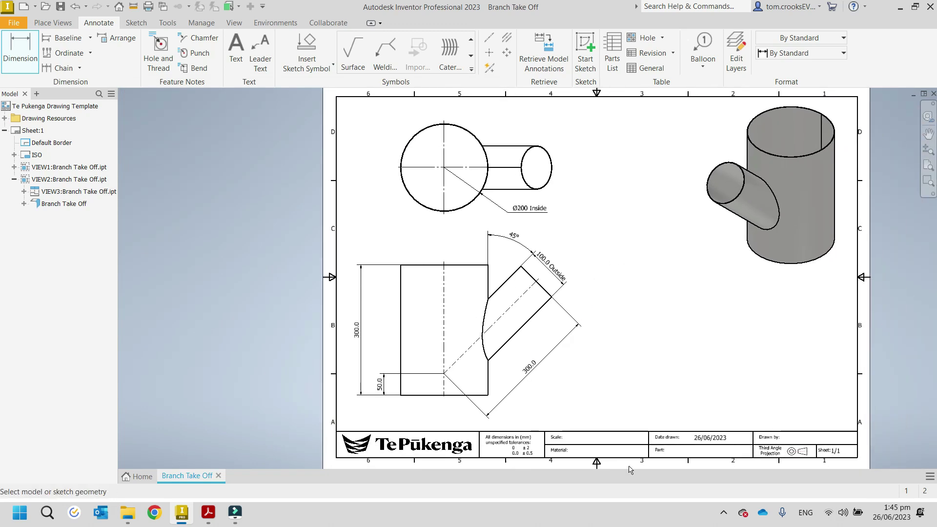
{"action": "scroll", "coordinate": [646, 442], "scroll_direction": "down", "scroll_amount": 5}
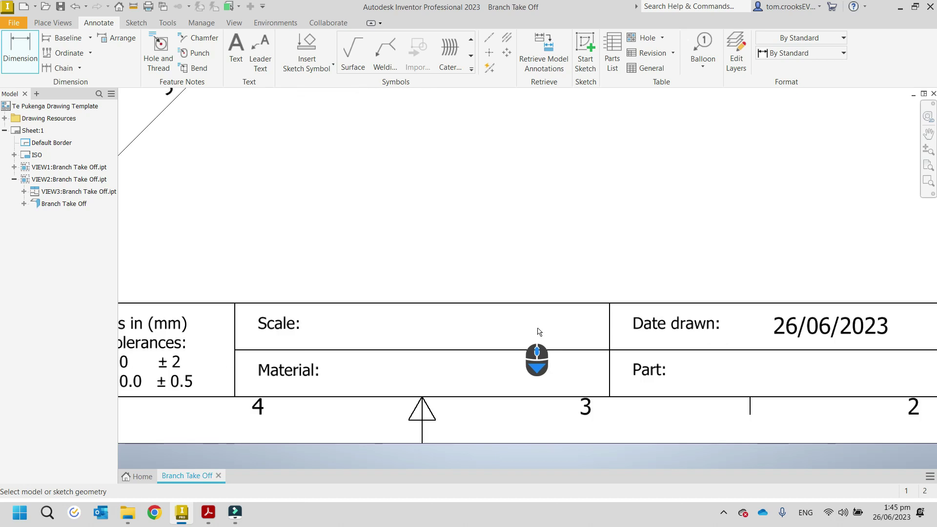
{"action": "key", "text": "t"}
{"action": "left_click", "coordinate": [310, 308]}
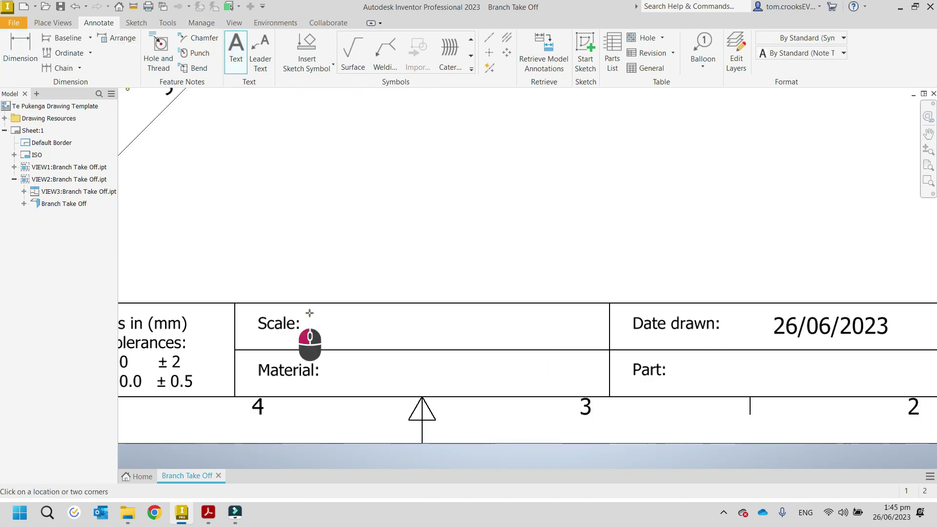
{"action": "type", "text": "1:3"}
{"action": "left_click", "coordinate": [545, 373]}
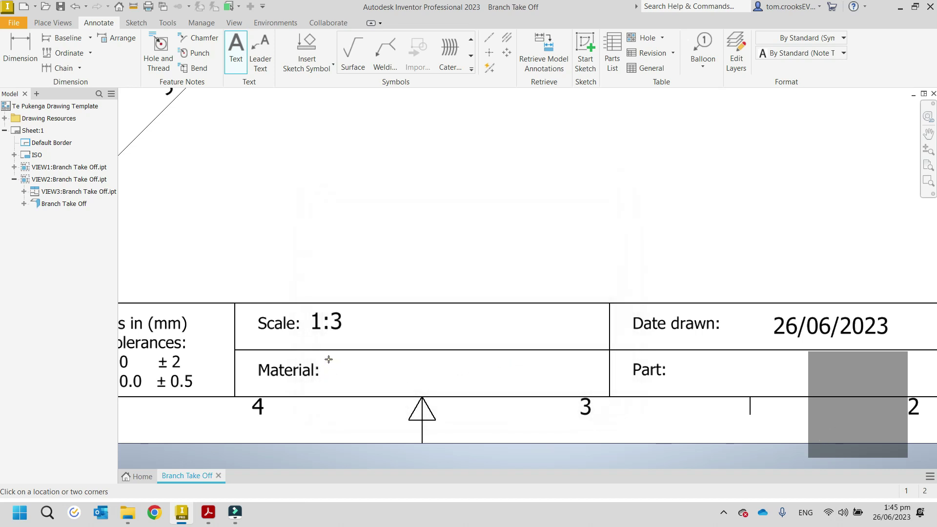
Add the text 304 SS 0.75mm beside the Material label in the title block
{"action": "left_click", "coordinate": [330, 367]}
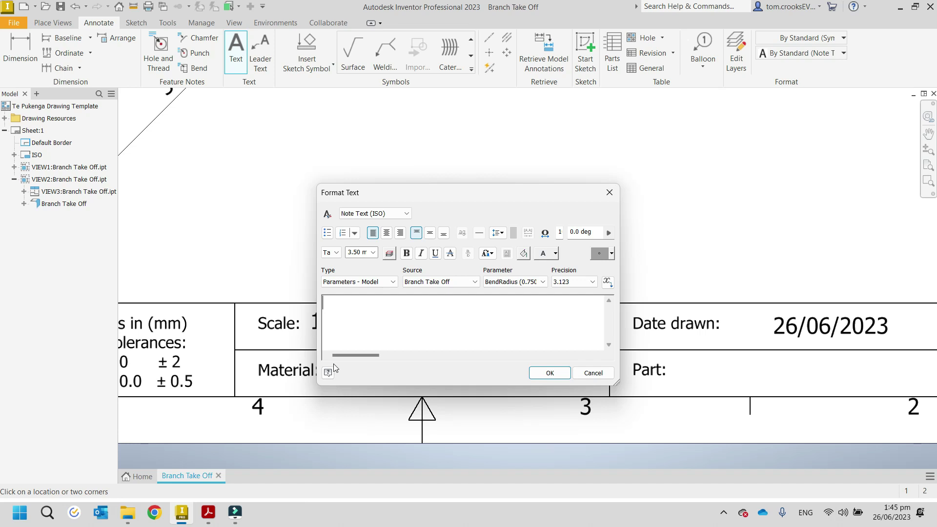
{"action": "type", "text": "3"}
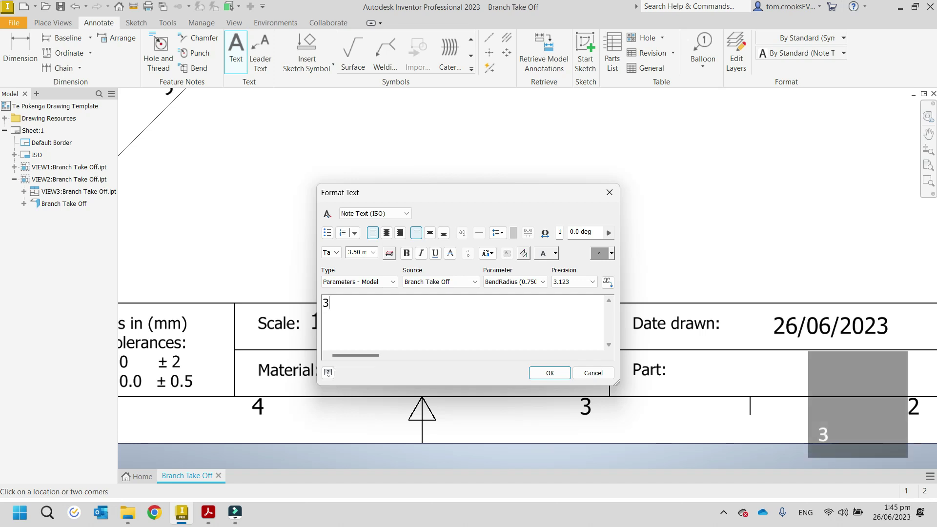
{"action": "type", "text": "04 SS"}
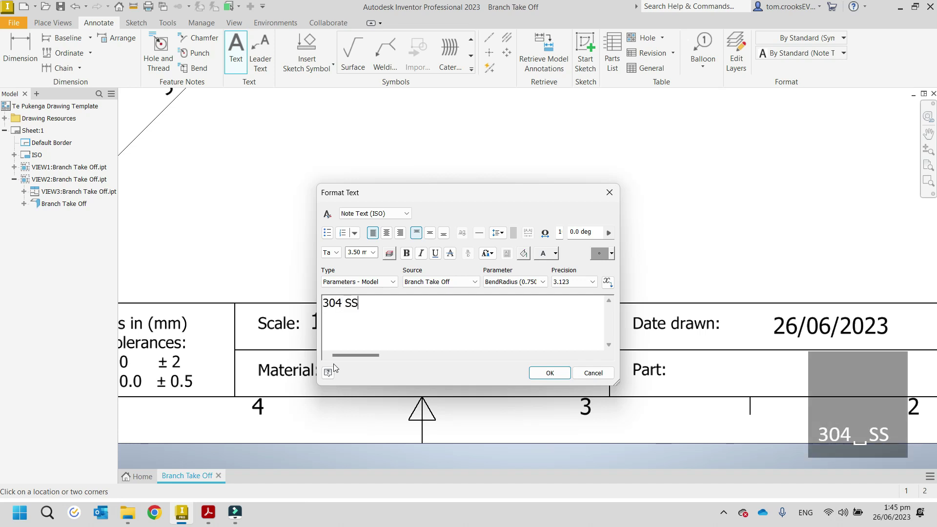
{"action": "type", "text": " 0"}
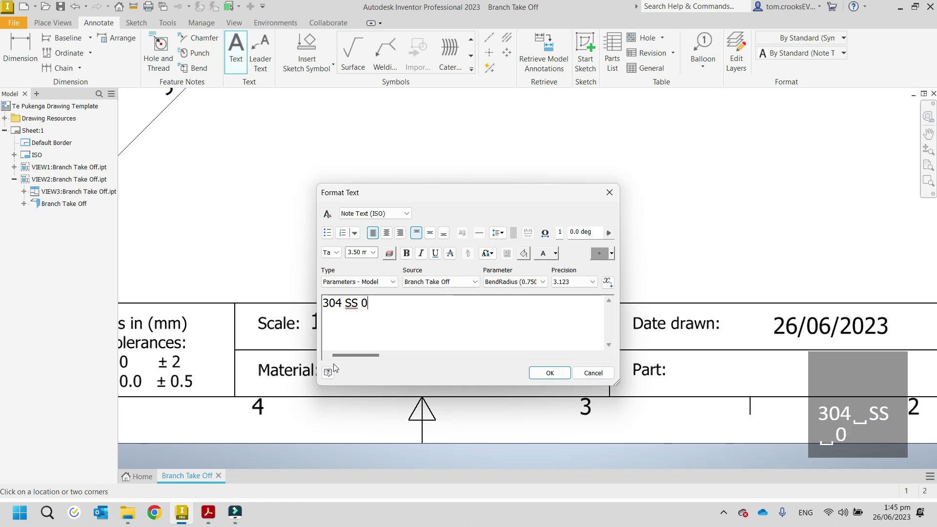
{"action": "type", "text": ".75mm"}
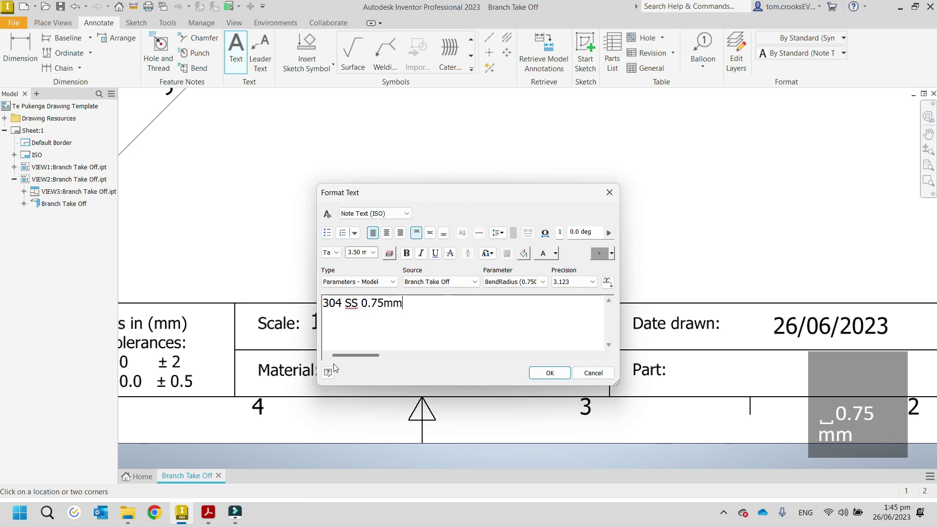
{"action": "left_click", "coordinate": [556, 374]}
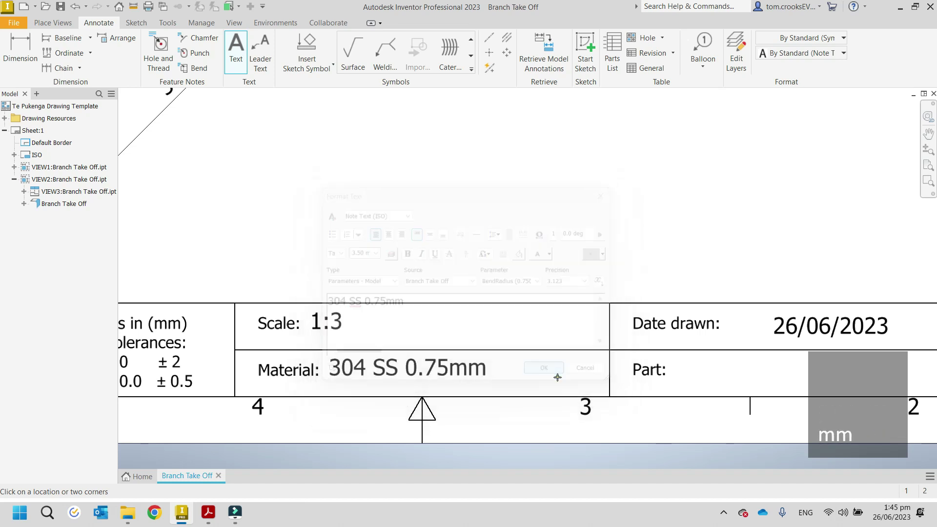
Add the text Branch Take Off beside the Part label in the title block
{"action": "mouse_move", "coordinate": [569, 382]}
{"action": "middle_mouse_down"}
{"action": "mouse_move", "coordinate": [330, 360]}
{"action": "mouse_move", "coordinate": [267, 310]}
{"action": "middle_mouse_up"}
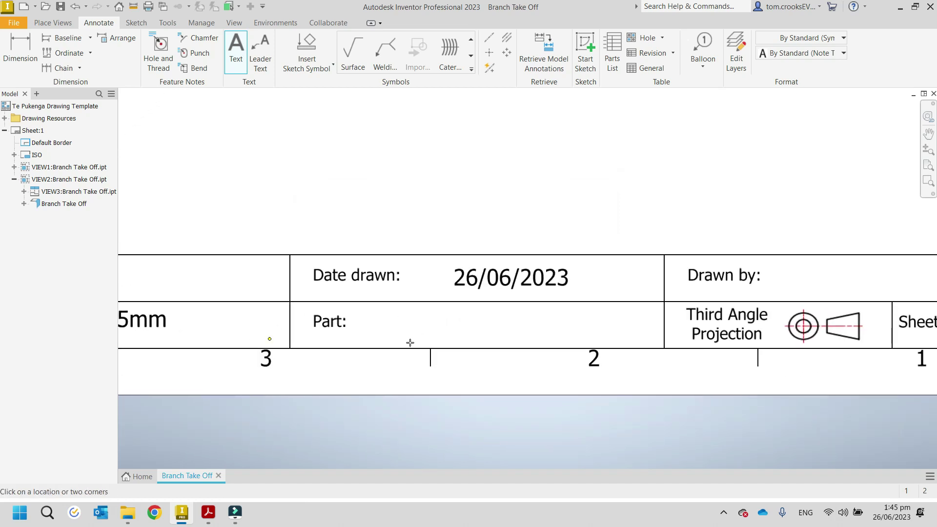
{"action": "left_click", "coordinate": [357, 316]}
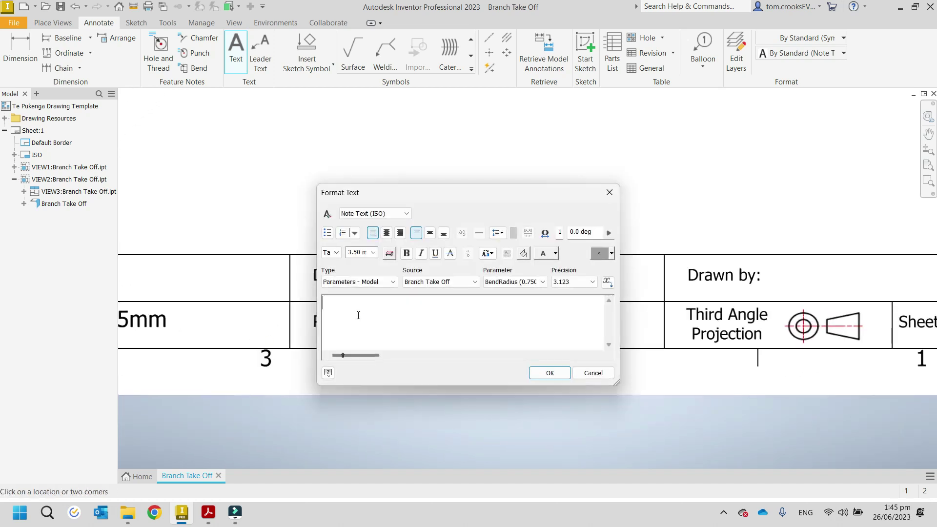
{"action": "type", "text": "Branch "}
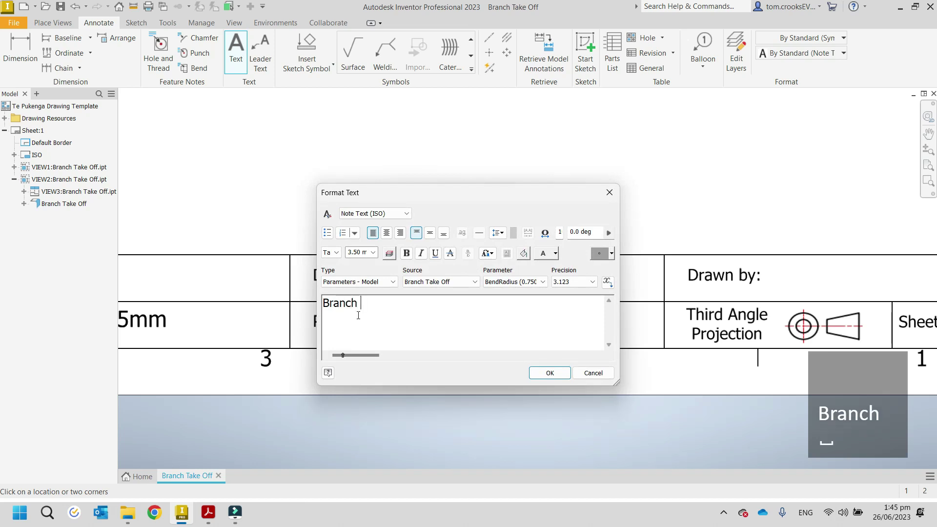
{"action": "type", "text": "Take Off"}
{"action": "left_click", "coordinate": [539, 374]}
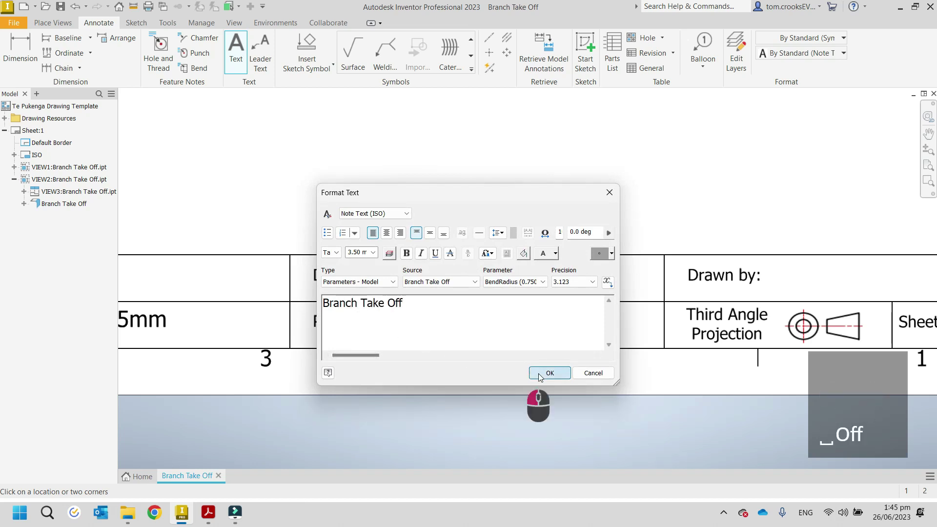
Add the drafter's full name beside the Drawn by label in the title block and end text placement
{"action": "middle_click_drag", "start_coordinate": [610, 362], "coordinate": [478, 384]}
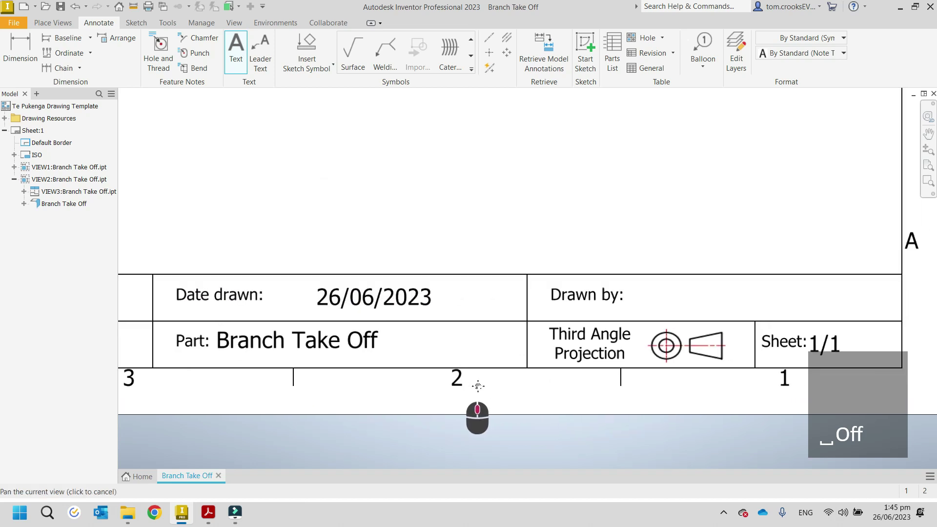
{"action": "left_click", "coordinate": [633, 284]}
{"action": "type", "text": "To"}
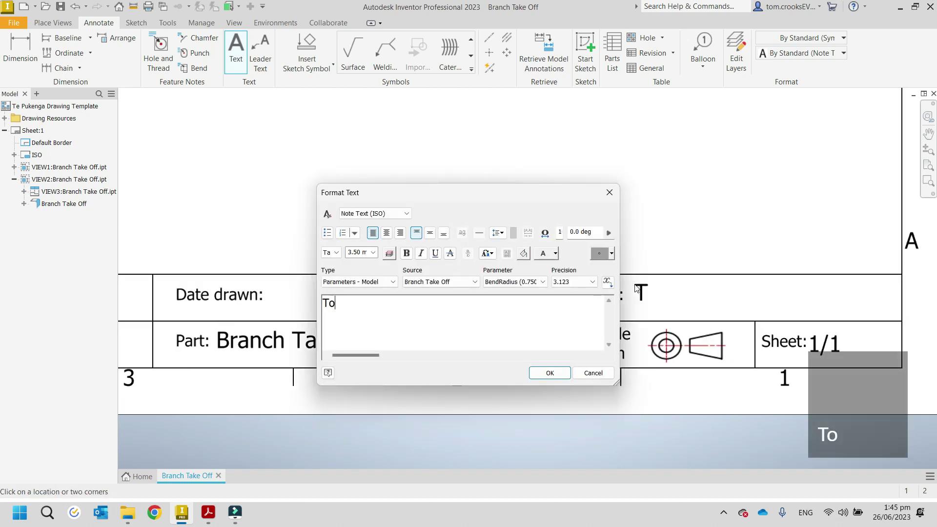
{"action": "type", "text": "m Crooks"}
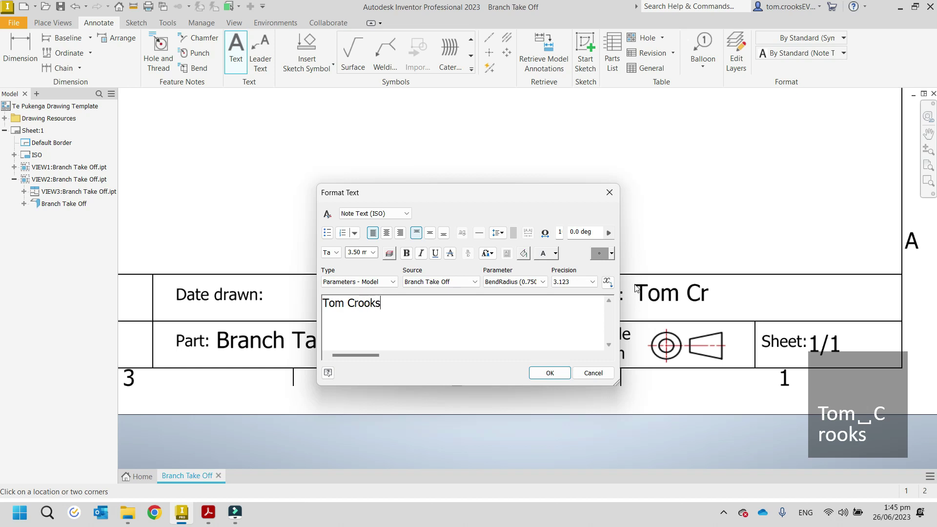
{"action": "left_click", "coordinate": [549, 374]}
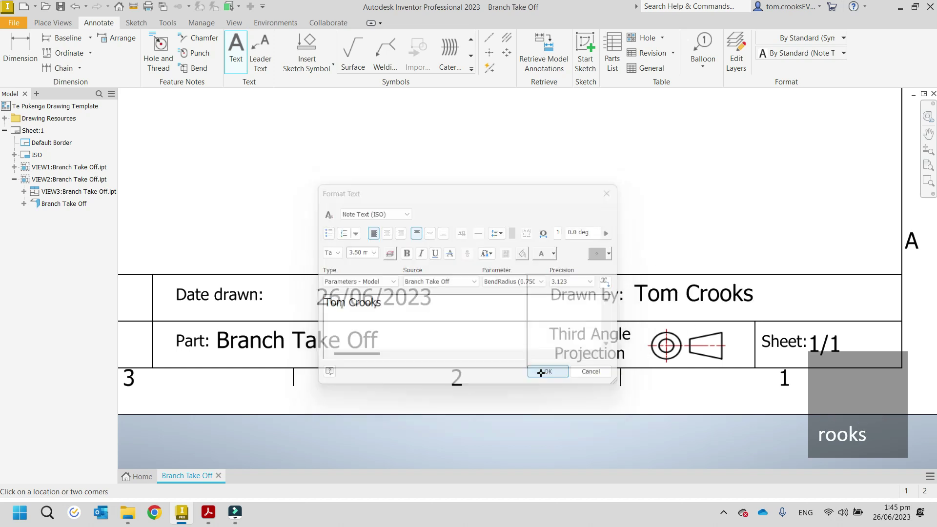
{"action": "key", "text": "Escape"}
{"action": "scroll", "coordinate": [533, 350], "scroll_direction": "down", "scroll_amount": 5}
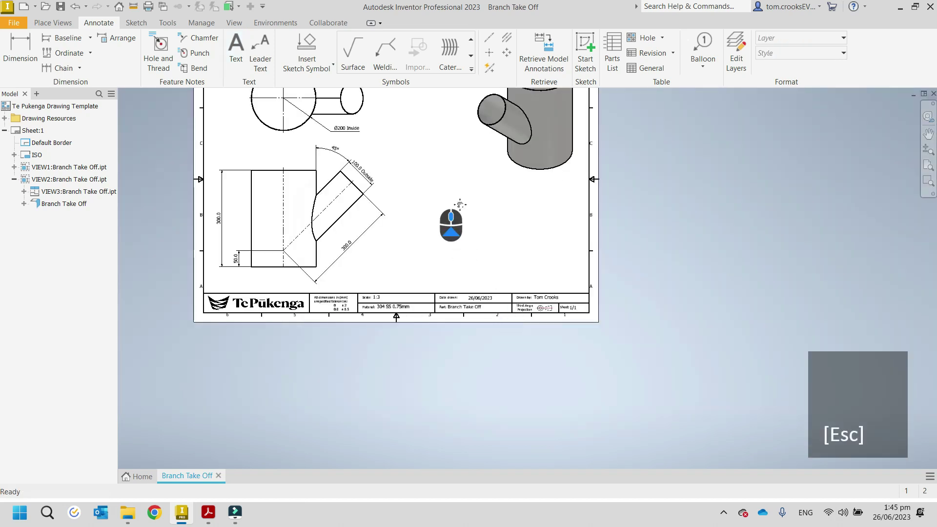
{"action": "middle_click_drag", "start_coordinate": [455, 223], "coordinate": [556, 302]}
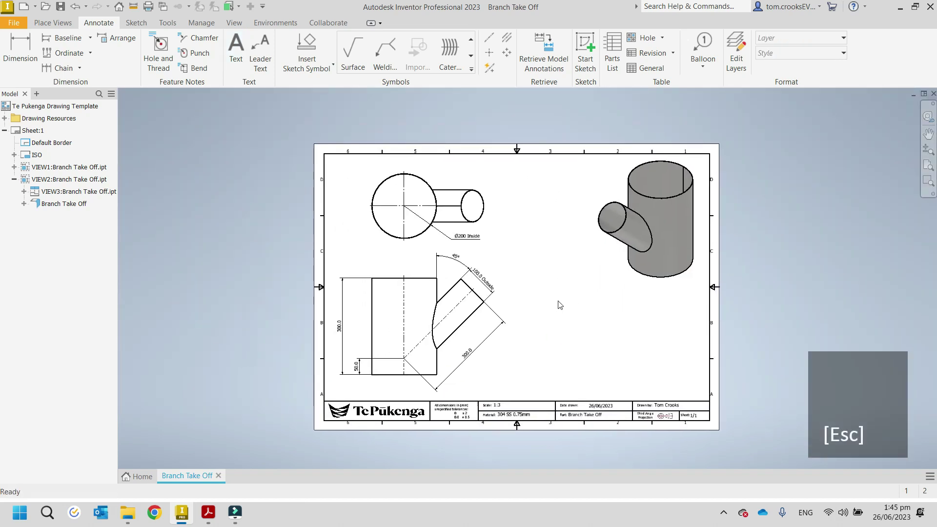
Save the drawing as Branch Take Off in Inventor Drawing (.idw) format in the Branch Take Off folder
{"action": "left_click", "coordinate": [14, 23]}
{"action": "left_click", "coordinate": [33, 160]}
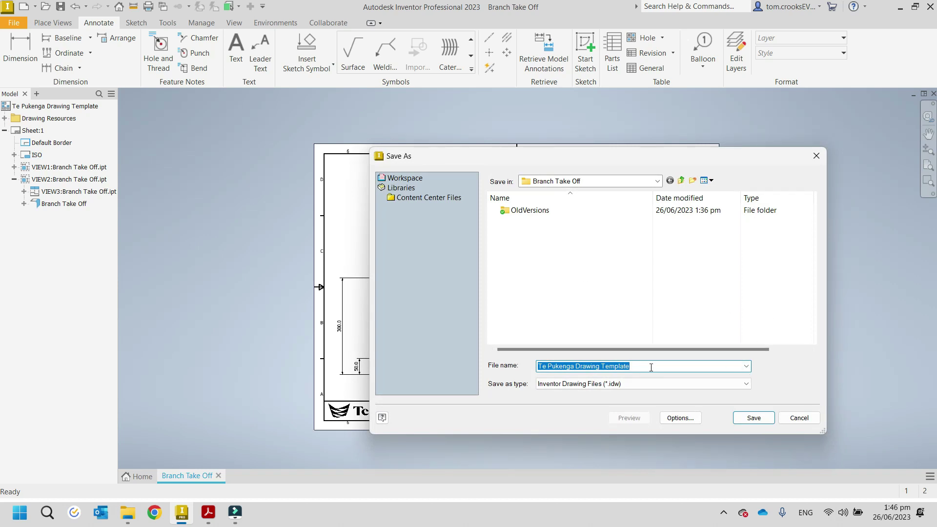
{"action": "type", "text": "Bran"}
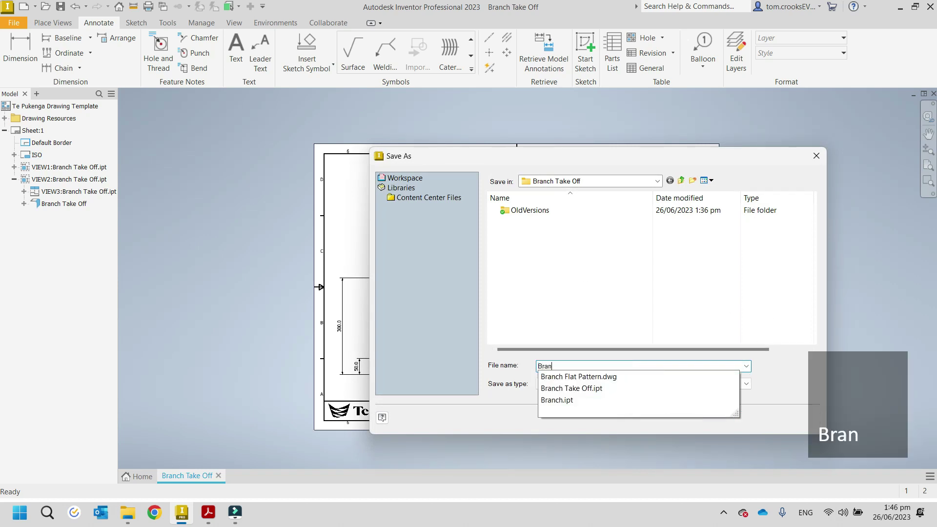
{"action": "type", "text": "ch Take "}
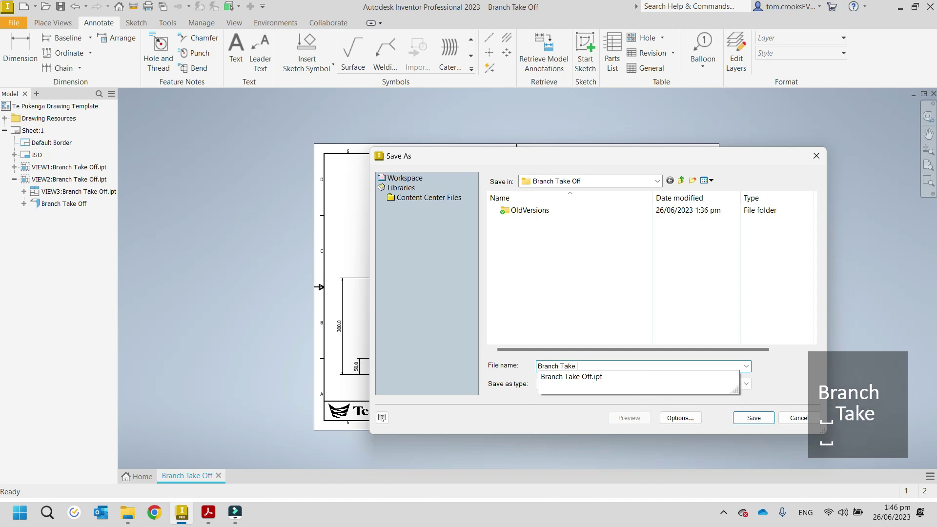
{"action": "type", "text": "Off"}
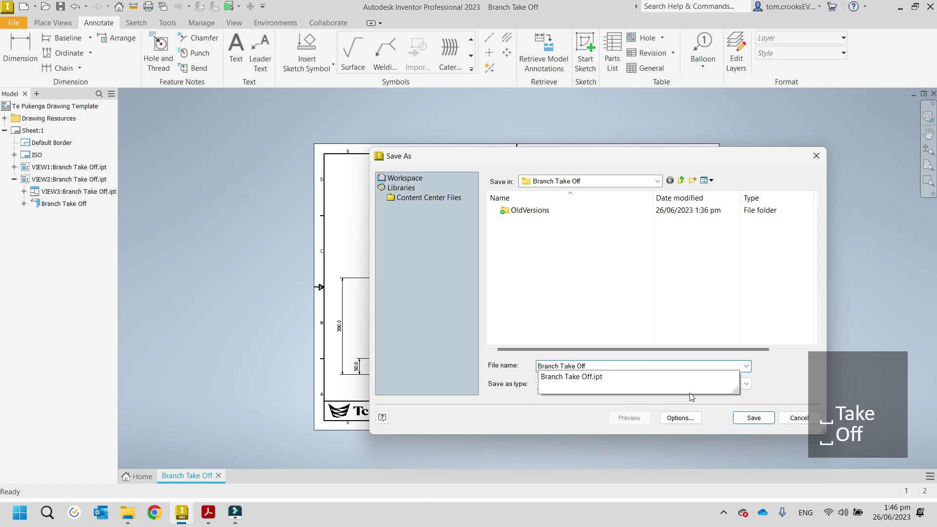
{"action": "left_click", "coordinate": [754, 418]}
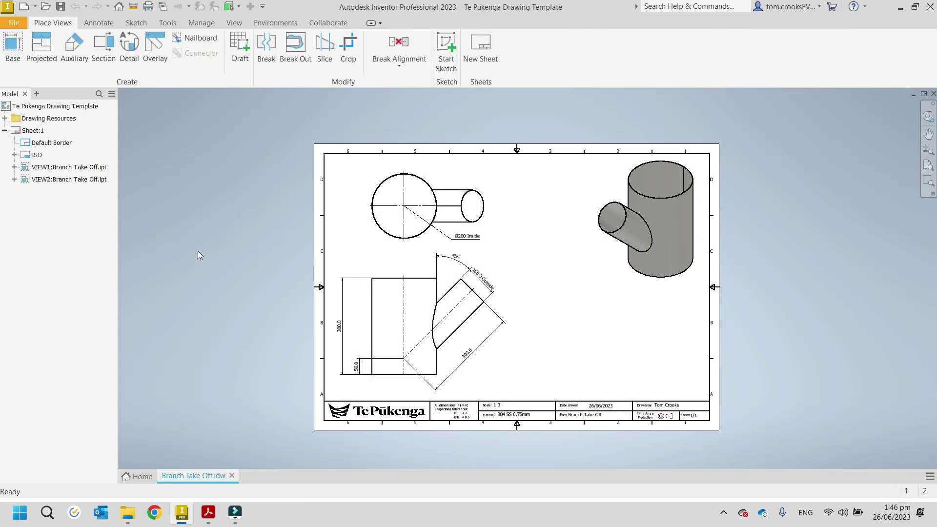
Export the drawing as a PDF named Branch Take Off in the Branch Take Off folder
{"action": "left_click", "coordinate": [12, 23]}
{"action": "mouse_move", "coordinate": [36, 181]}
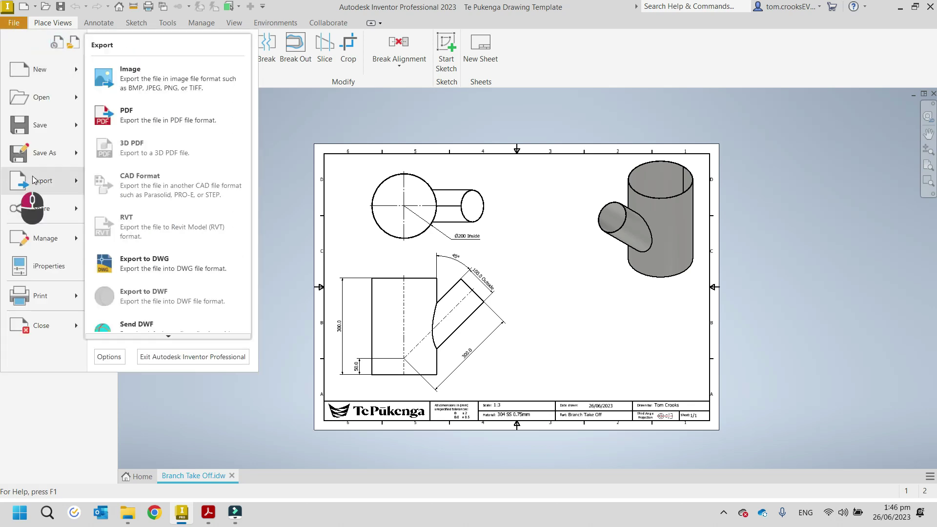
{"action": "left_click", "coordinate": [152, 126]}
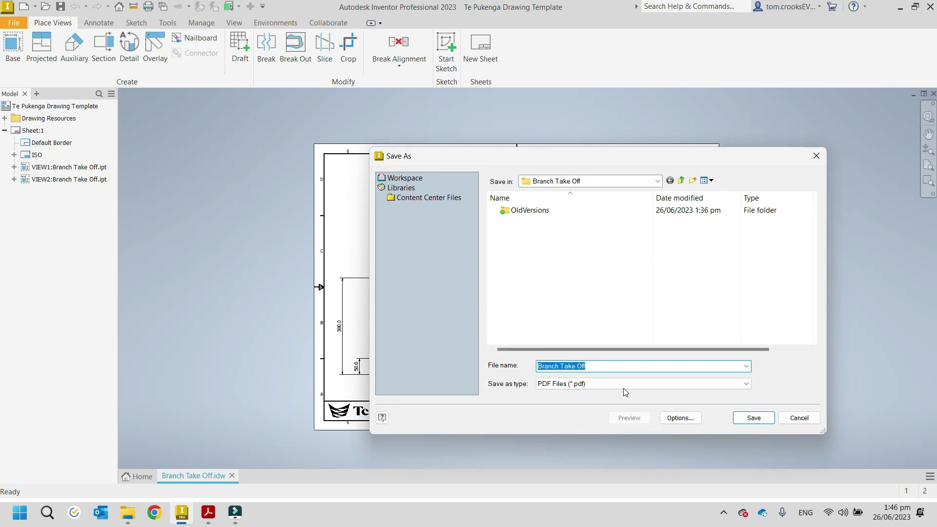
{"action": "left_click", "coordinate": [747, 418]}
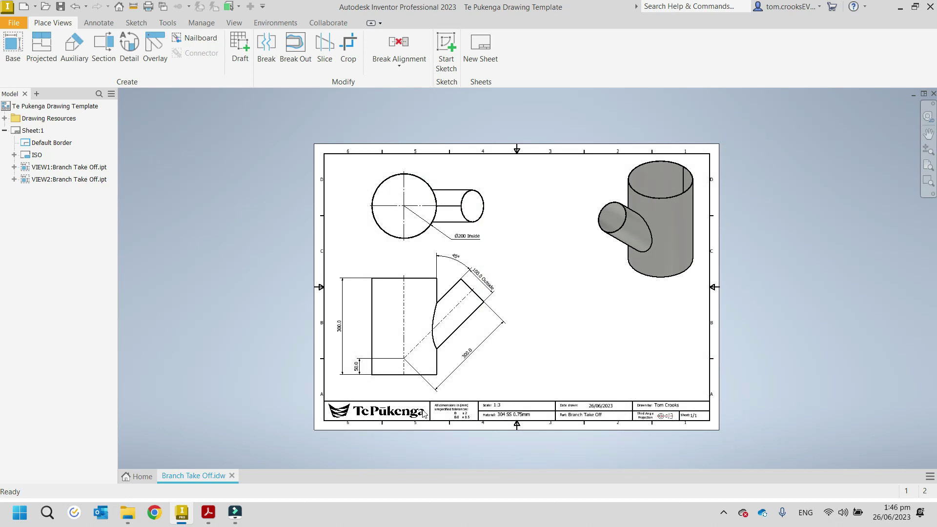
Switch to File Explorer and review the flat pattern, part, drawing and PDF files in the Branch Take Off folder
{"action": "left_click", "coordinate": [129, 518]}
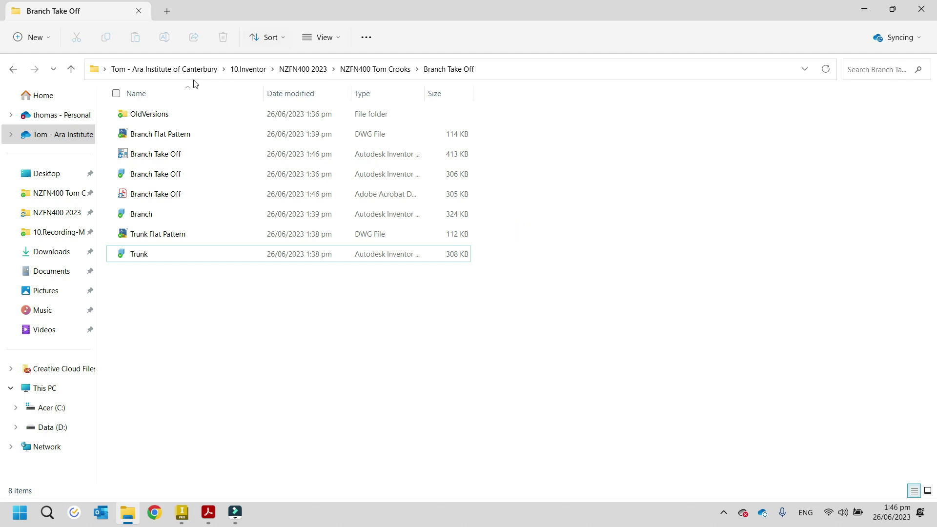
{"action": "left_click", "coordinate": [159, 141]}
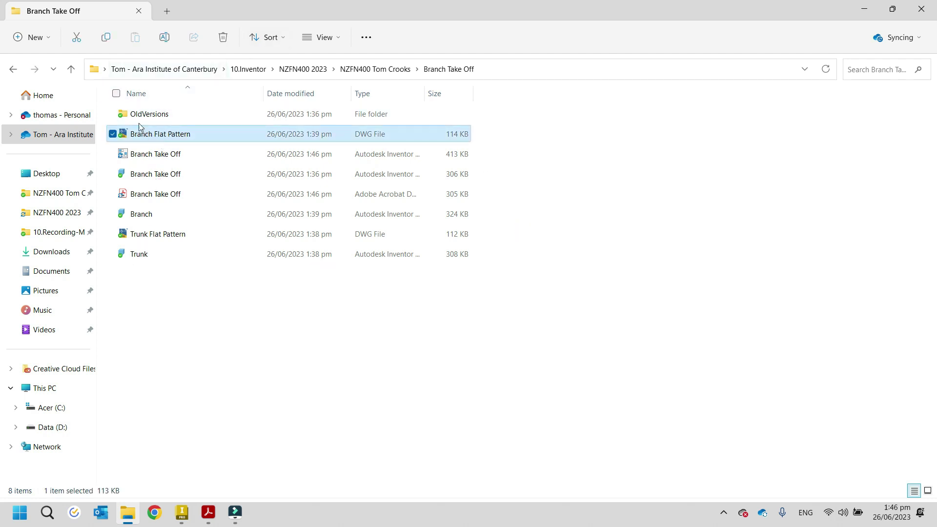
{"action": "left_click", "coordinate": [134, 240]}
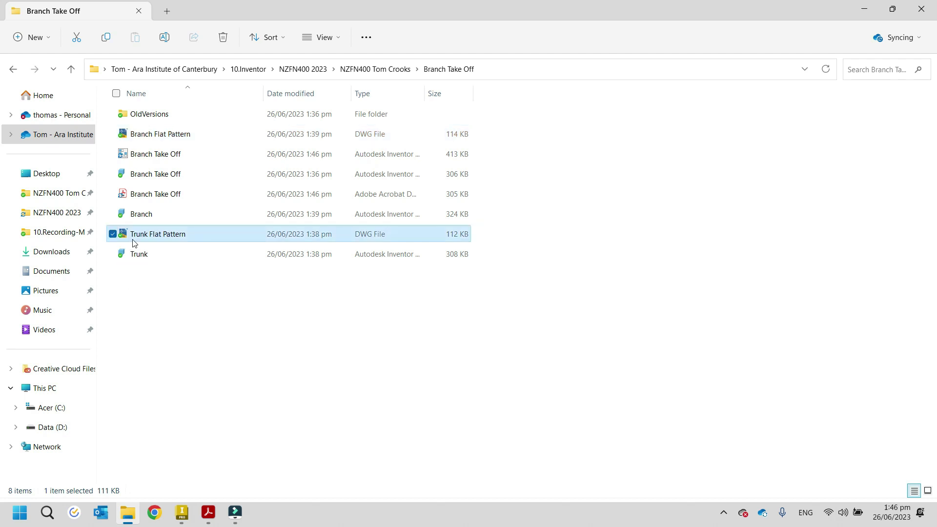
{"action": "left_click", "coordinate": [149, 180]}
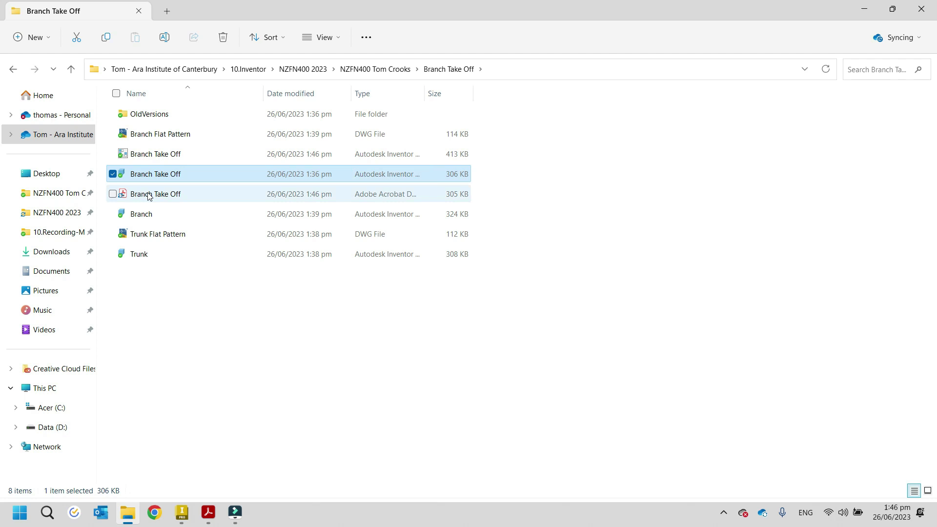
{"action": "left_click", "coordinate": [149, 156]}
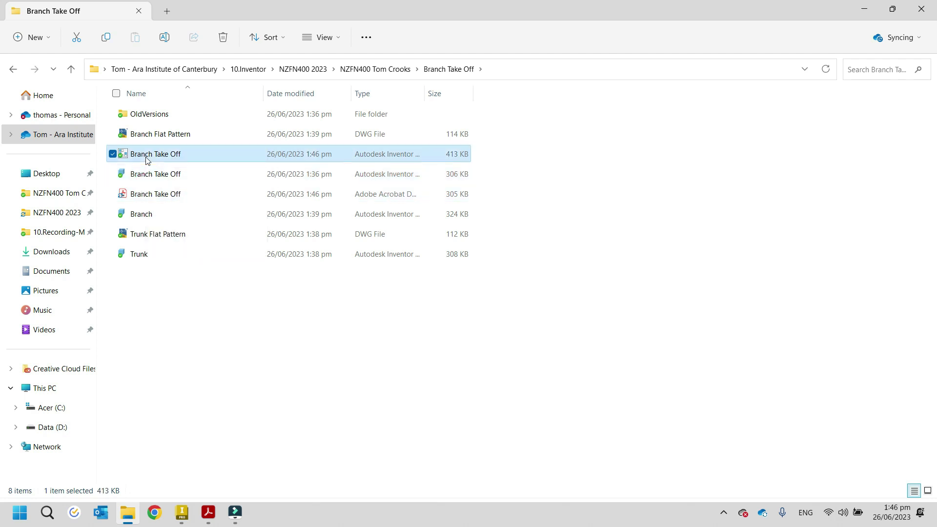
{"action": "left_click", "coordinate": [149, 200]}
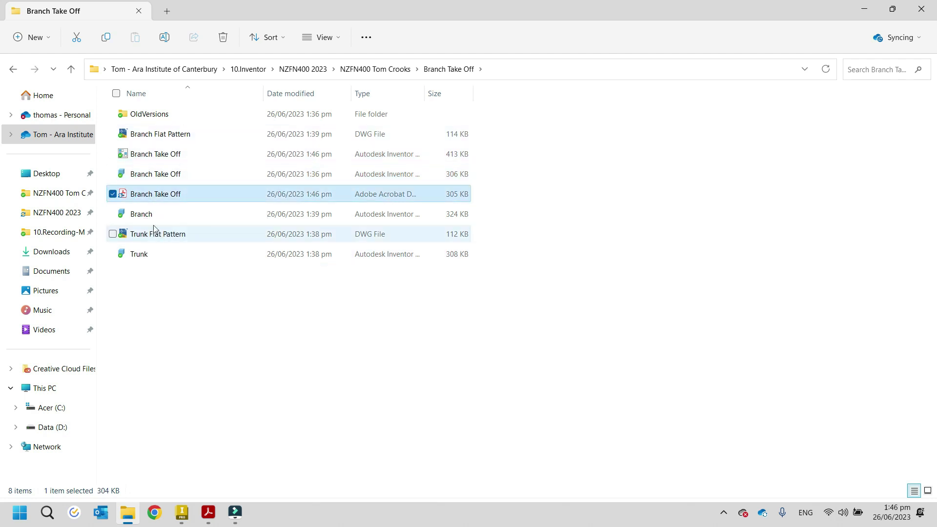
{"action": "left_click", "coordinate": [148, 217]}
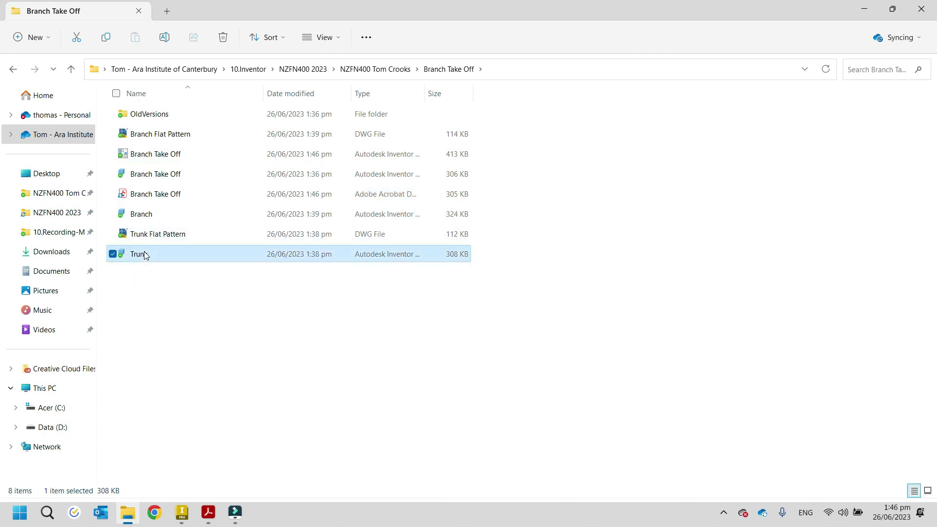
{"action": "left_click", "coordinate": [159, 286]}
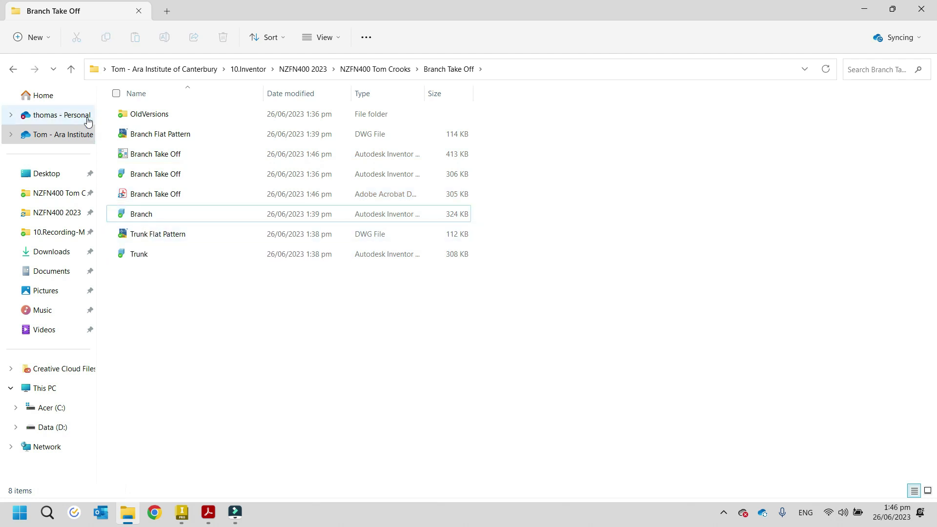